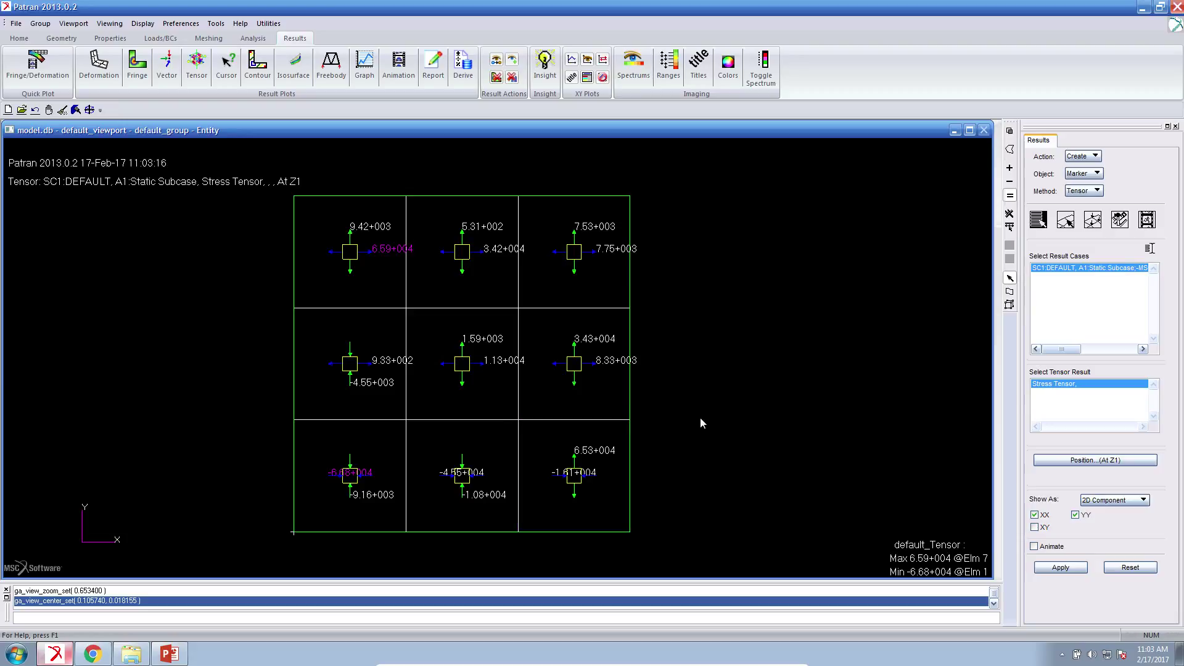
Step: Tilt the plate's stress tensor plot to an oblique view, then reset it to the flat front view
left_click_drag(672, 437, 647, 472)
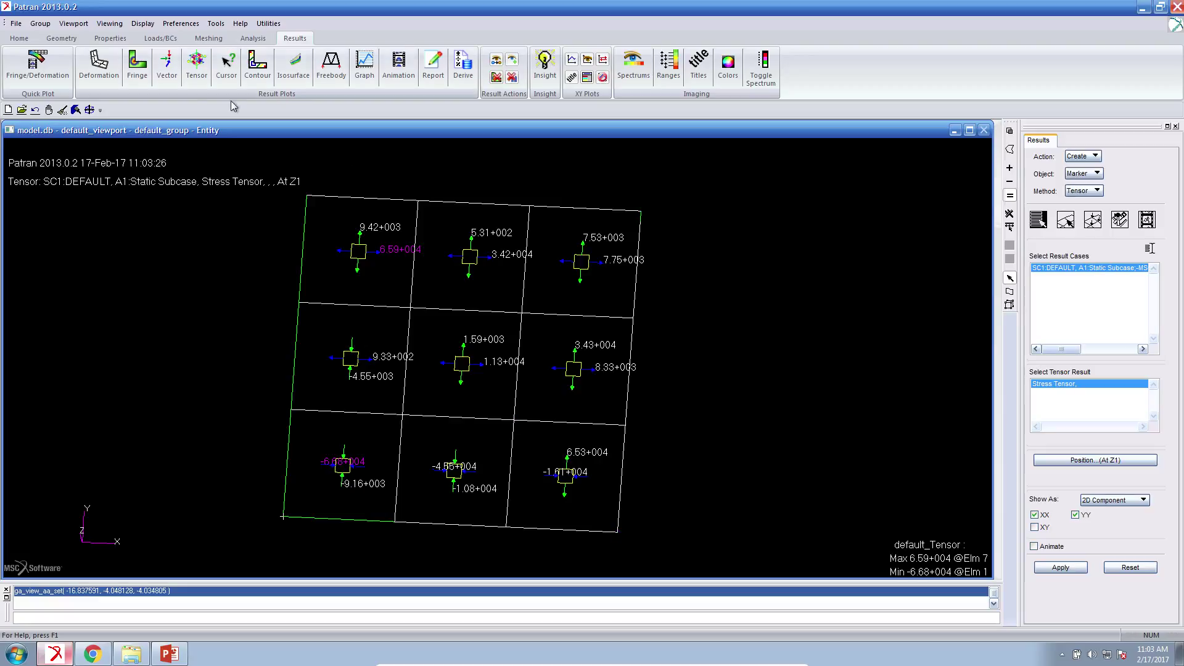
left_click(19, 38)
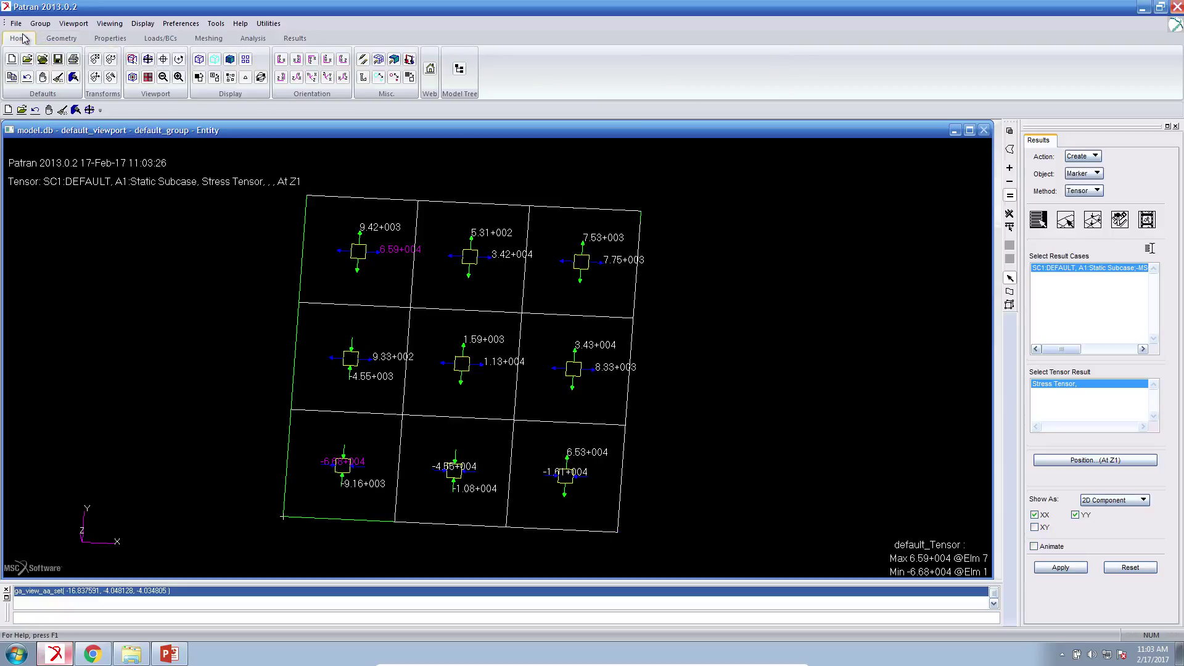
left_click(281, 59)
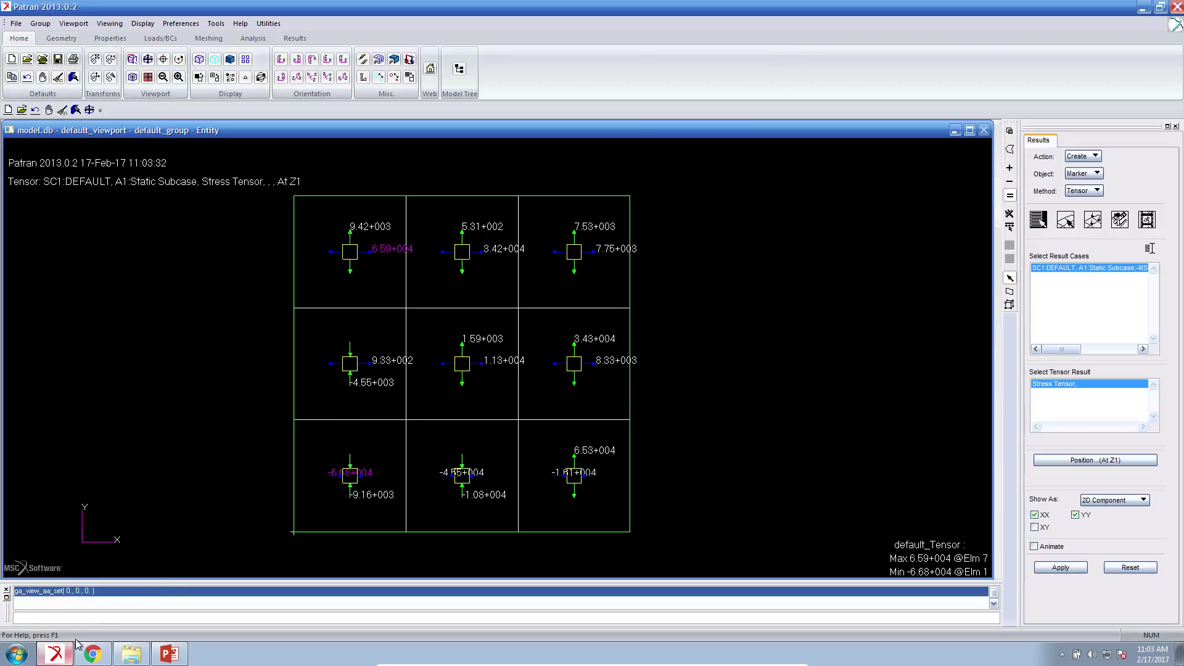
Step: Open model.bdf from the opt folder in Notepad++
left_click(131, 655)
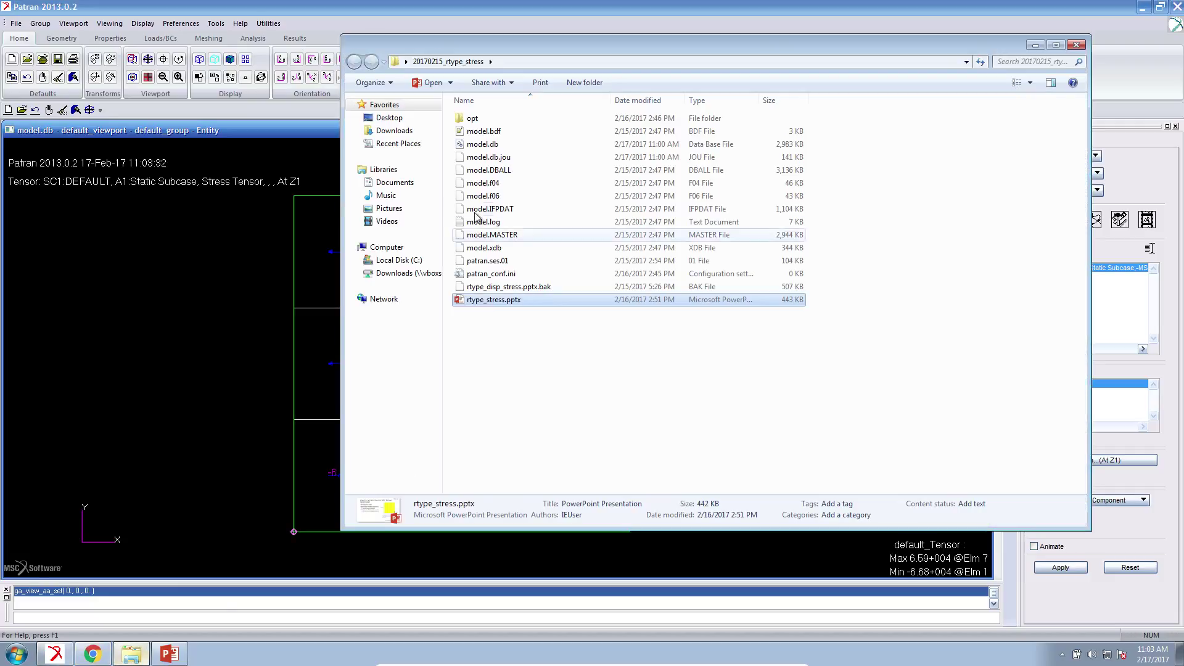
double_click(484, 119)
double_click(484, 119)
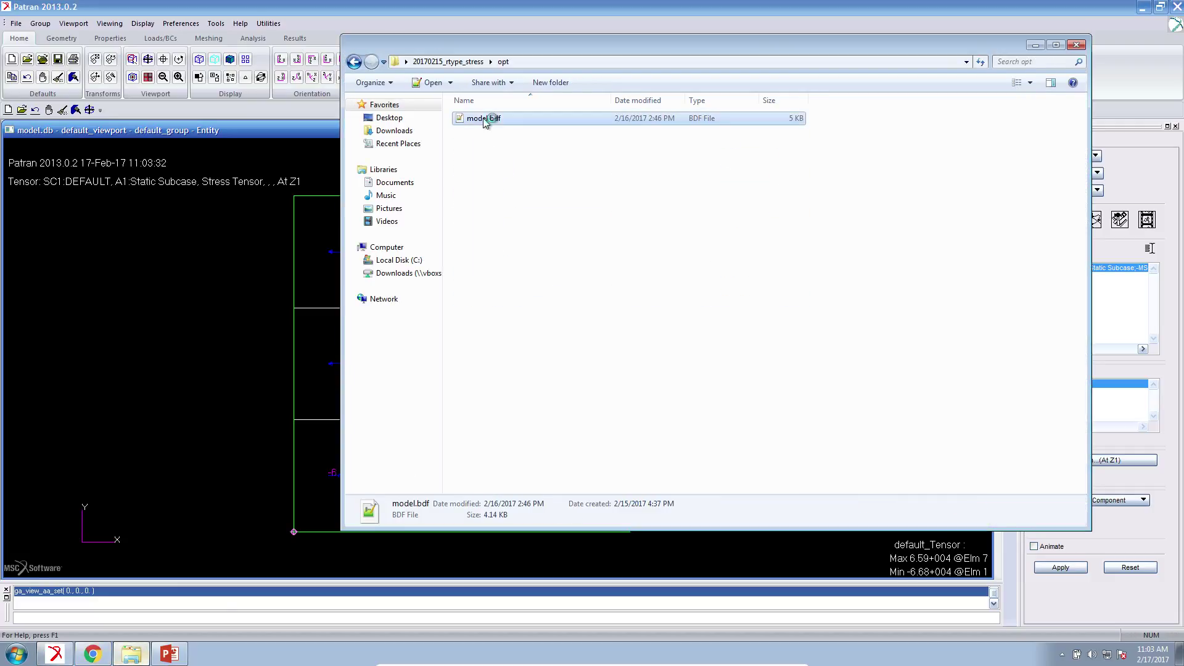
Step: Delete the old stress DRESP1, DCONSTR and DCONADD lines 94–104 from model.bdf and save it
left_click(440, 407)
scroll(439, 407, "down", 18)
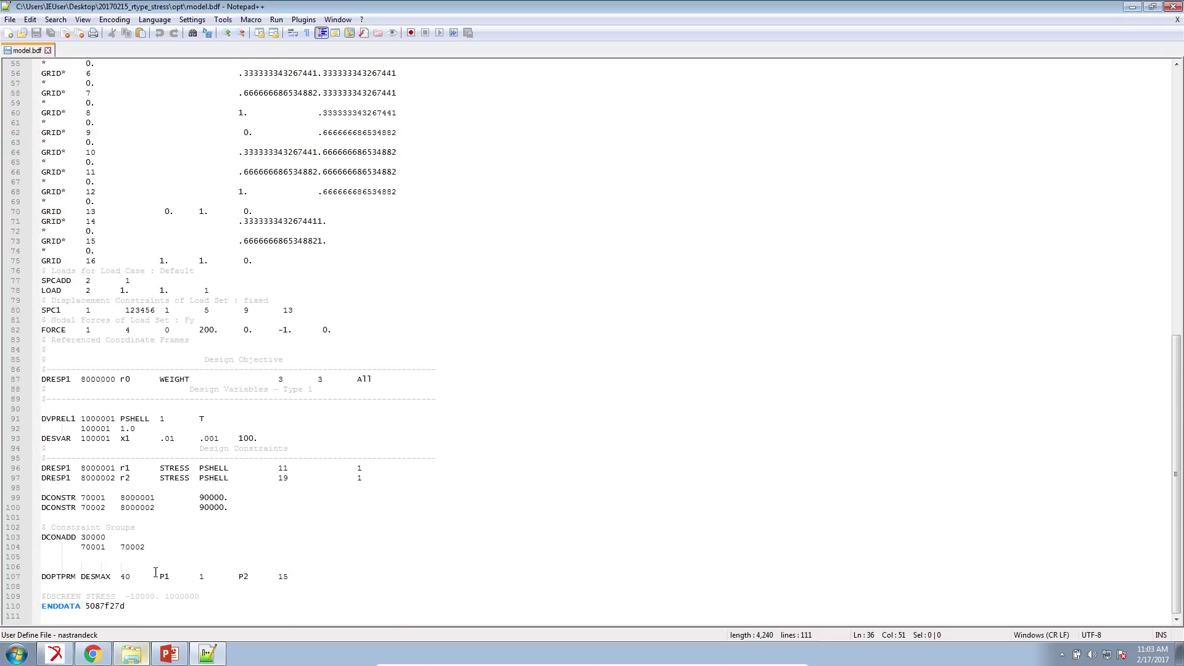
left_click_drag(167, 551, 36, 454)
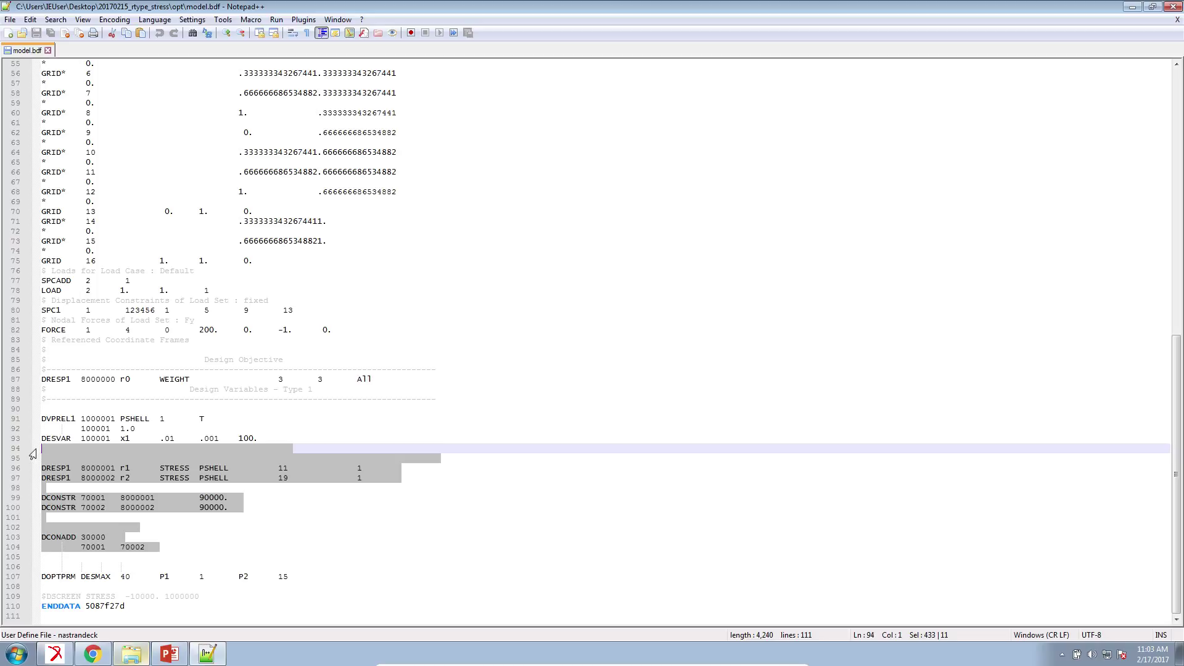
key("Delete")
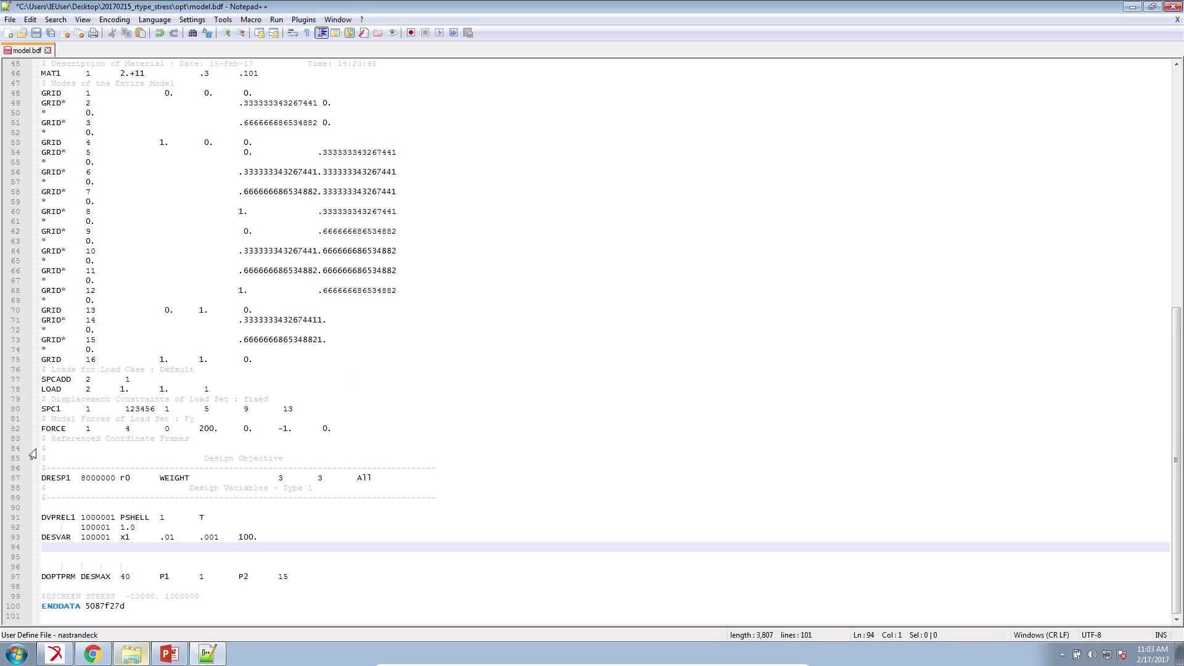
key("ctrl+s")
Step: Go to the Optimization web app's Constraints page, zoomed to 150%
left_click(92, 654)
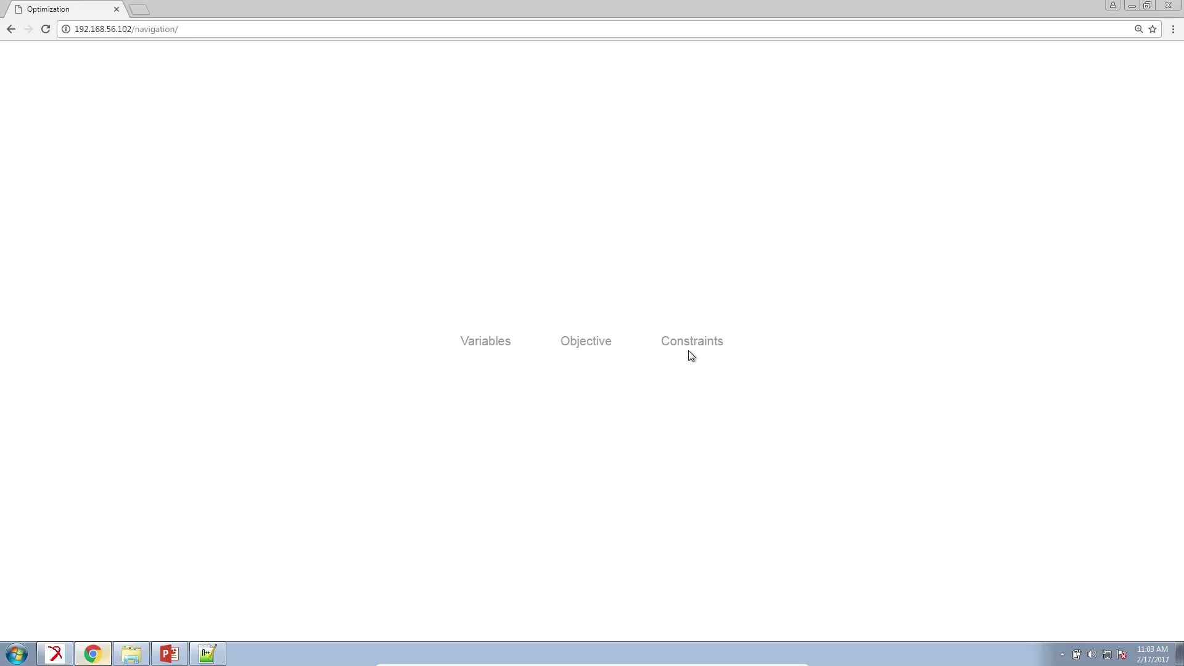
left_click(720, 348)
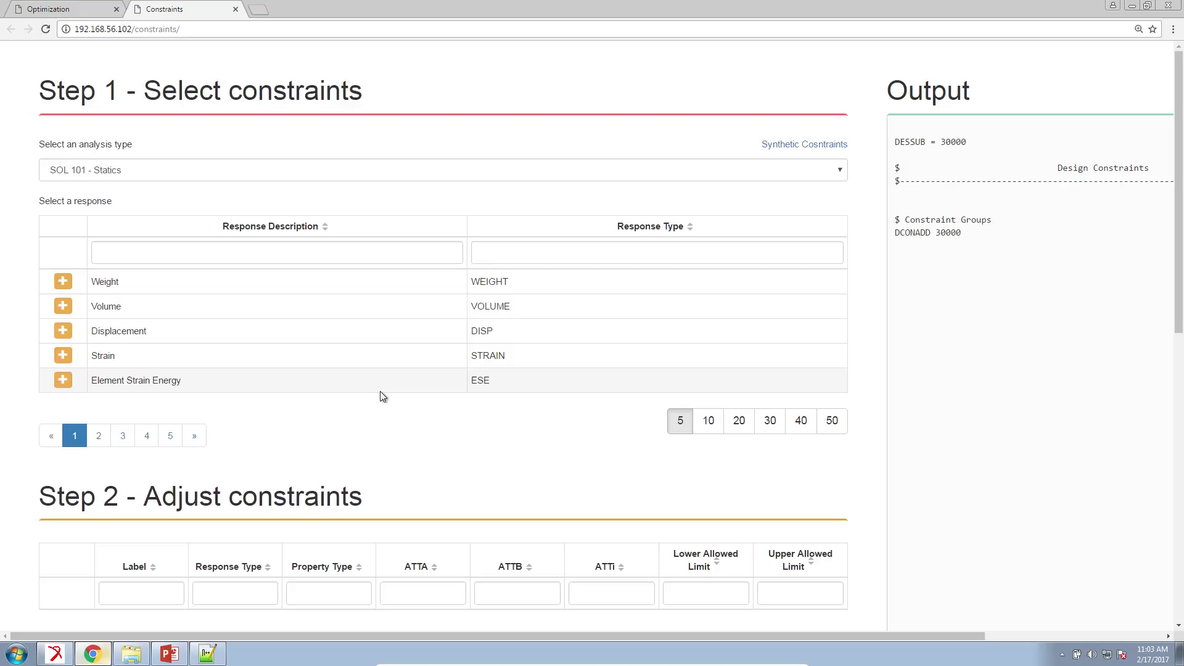
key("ctrl+plus")
key("ctrl+plus")
key("ctrl+plus")
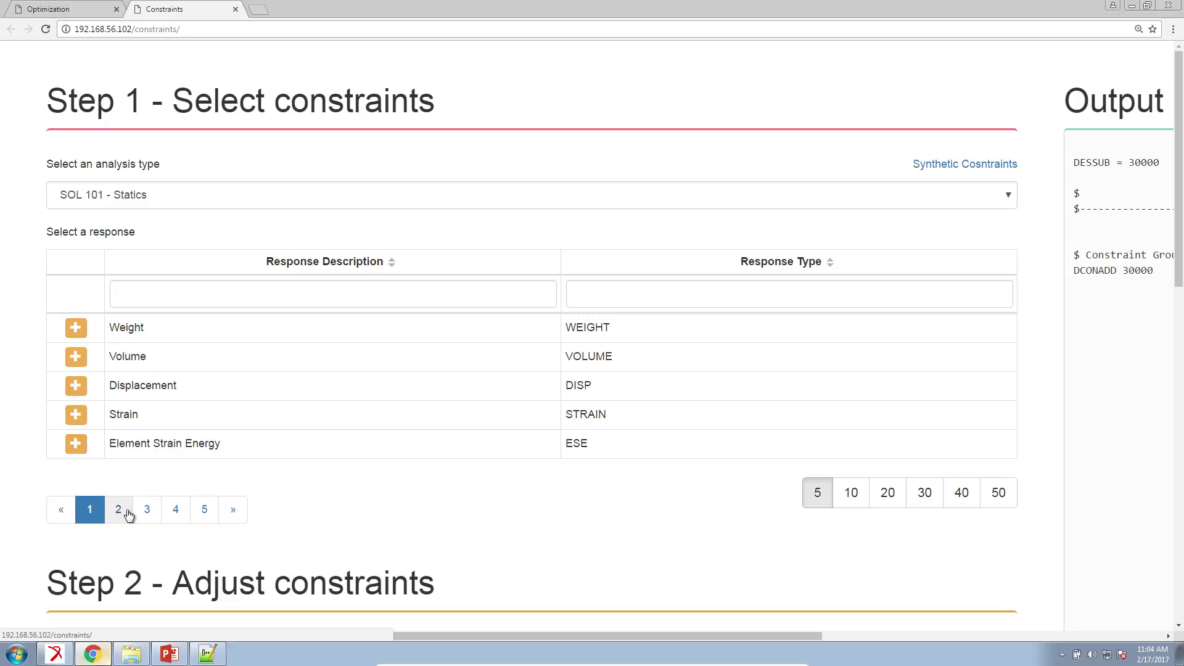
scroll(127, 514, "down", 1)
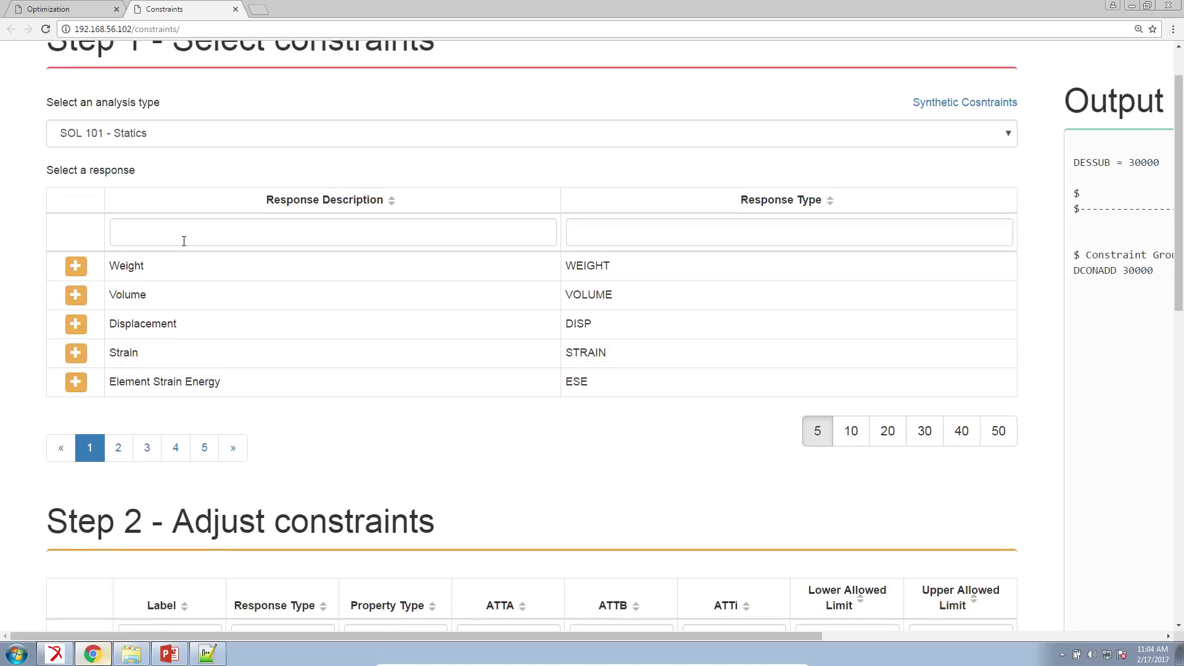
Step: Filter responses by 'stres' and compare the STRESS, CSTRESS and ABSTRESS entries
left_click(185, 239)
type("stress")
scroll(150, 249, "down", 1)
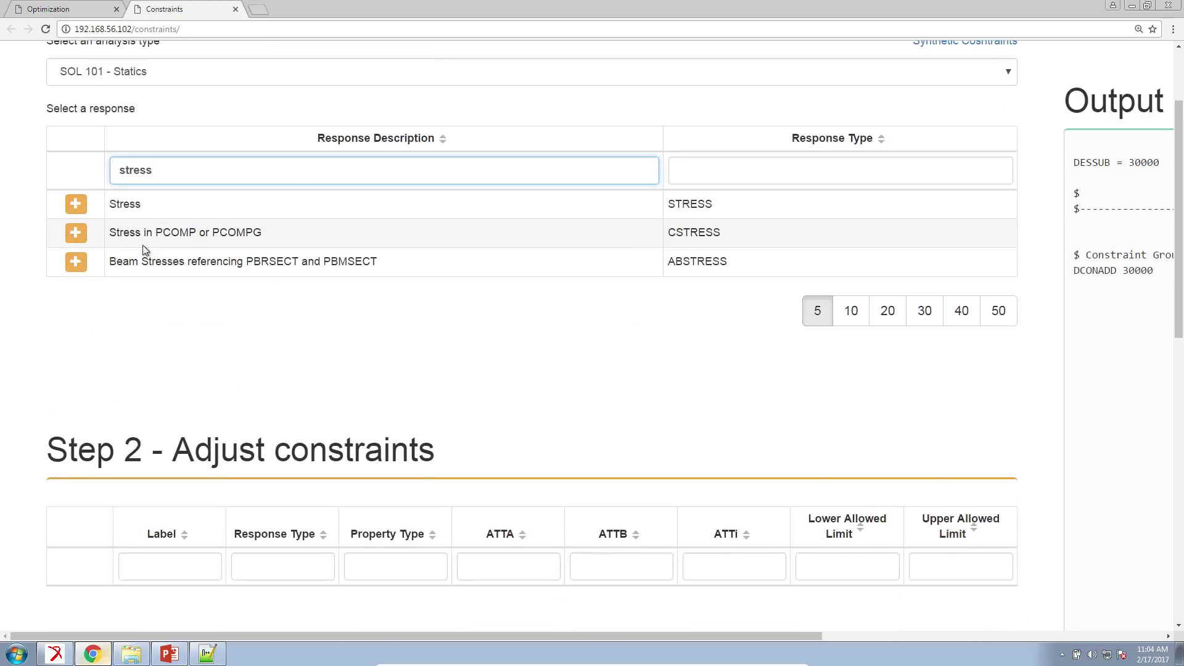
scroll(150, 209, "down", 1)
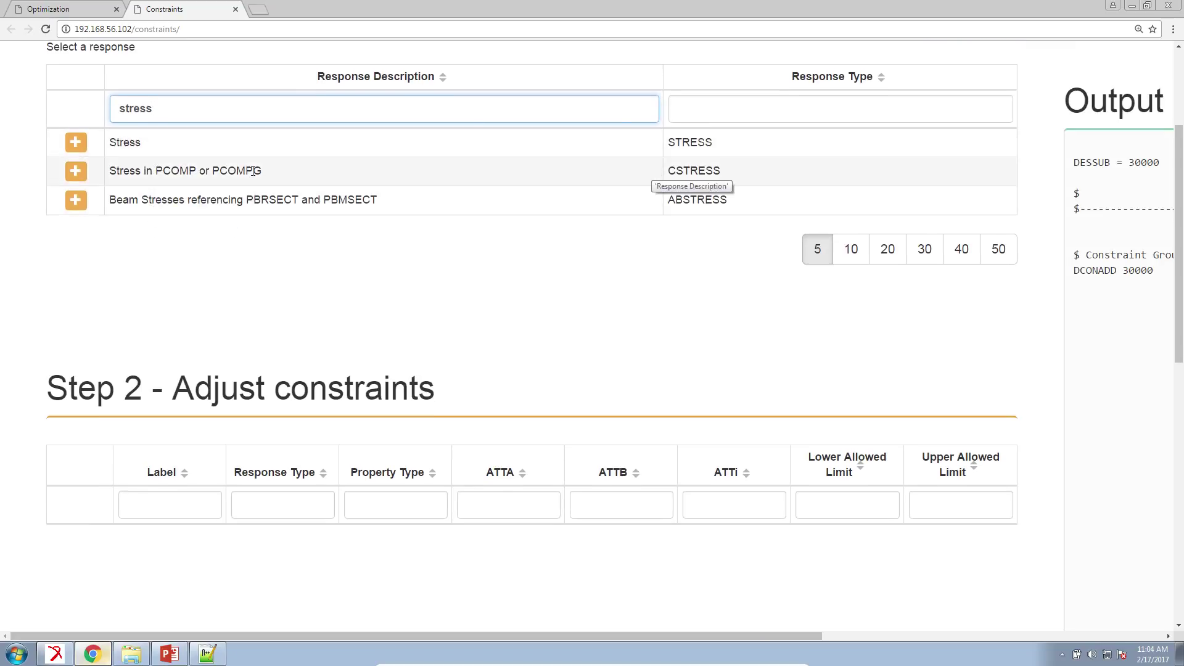
left_click_drag(264, 173, 391, 202)
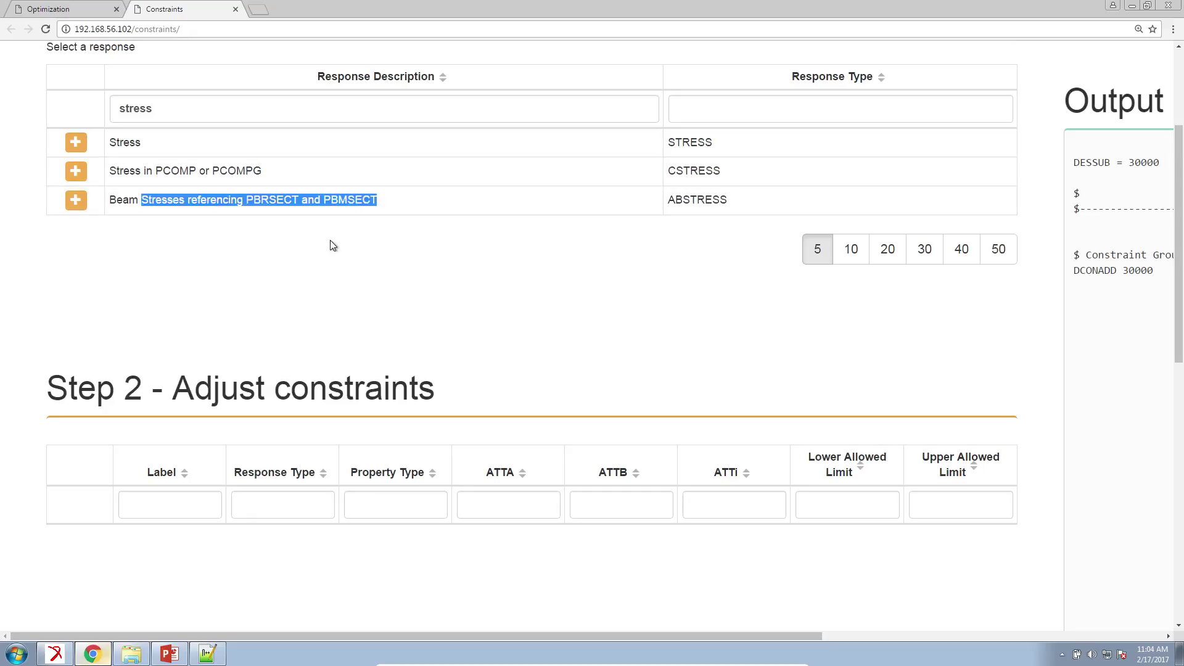
left_click_drag(141, 150, 109, 151)
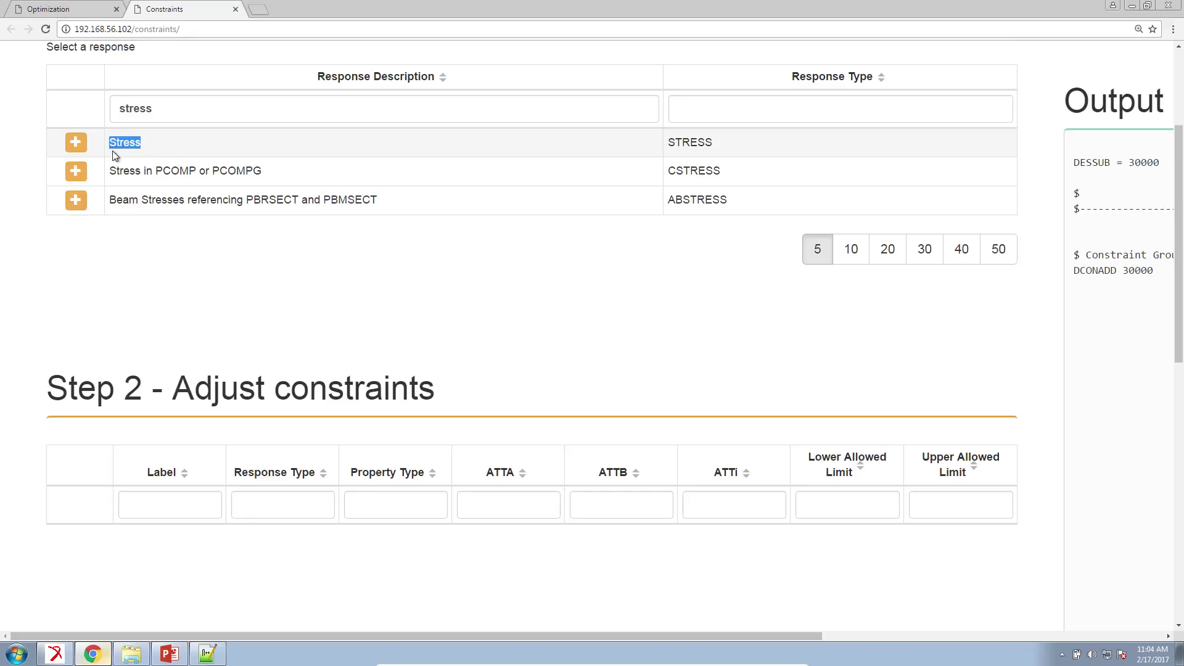
Step: Add the Stress response as constraint r1 with property type ELEM
left_click(76, 142)
scroll(282, 470, "down", 1)
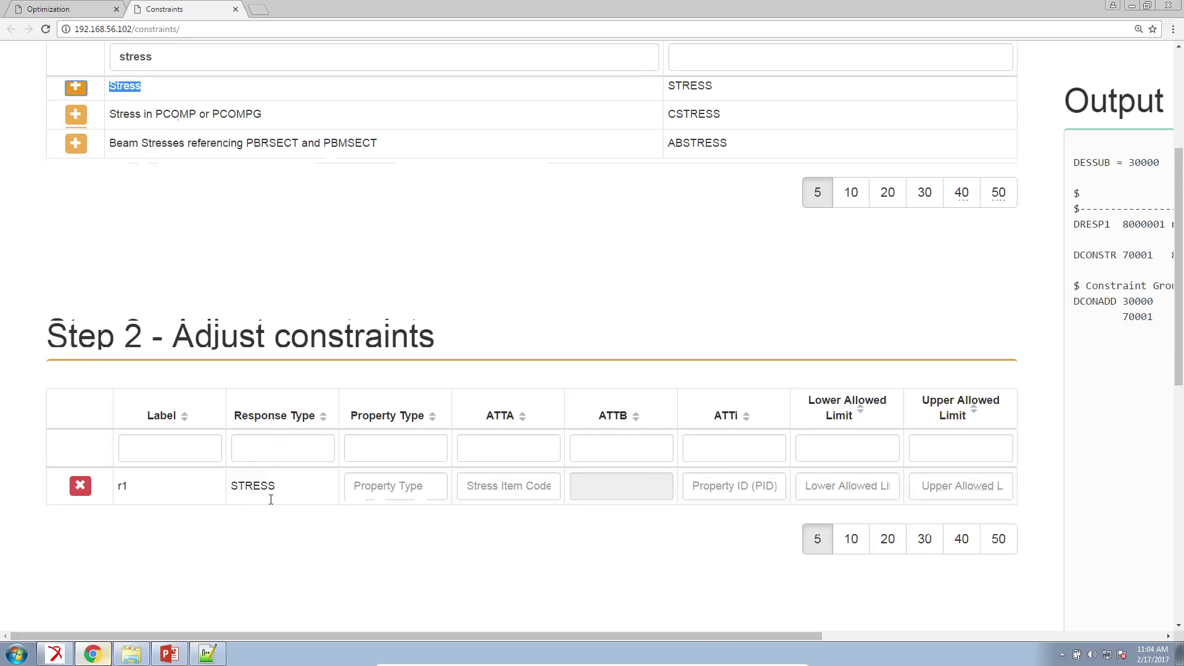
left_click(367, 481)
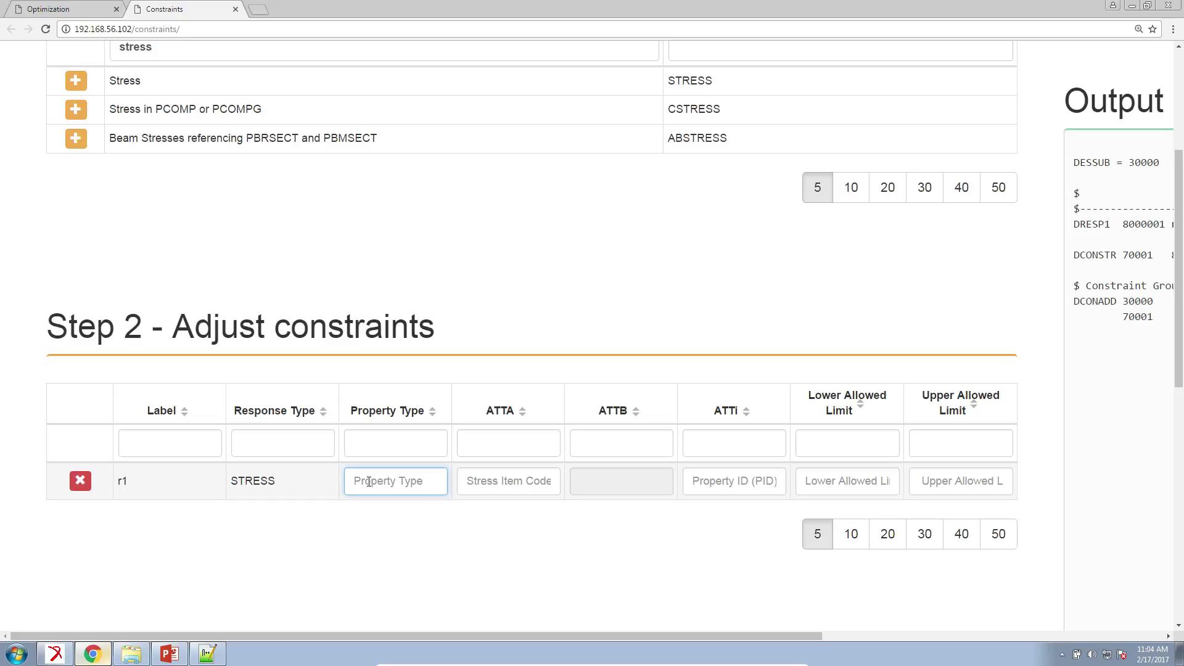
type("ELEM")
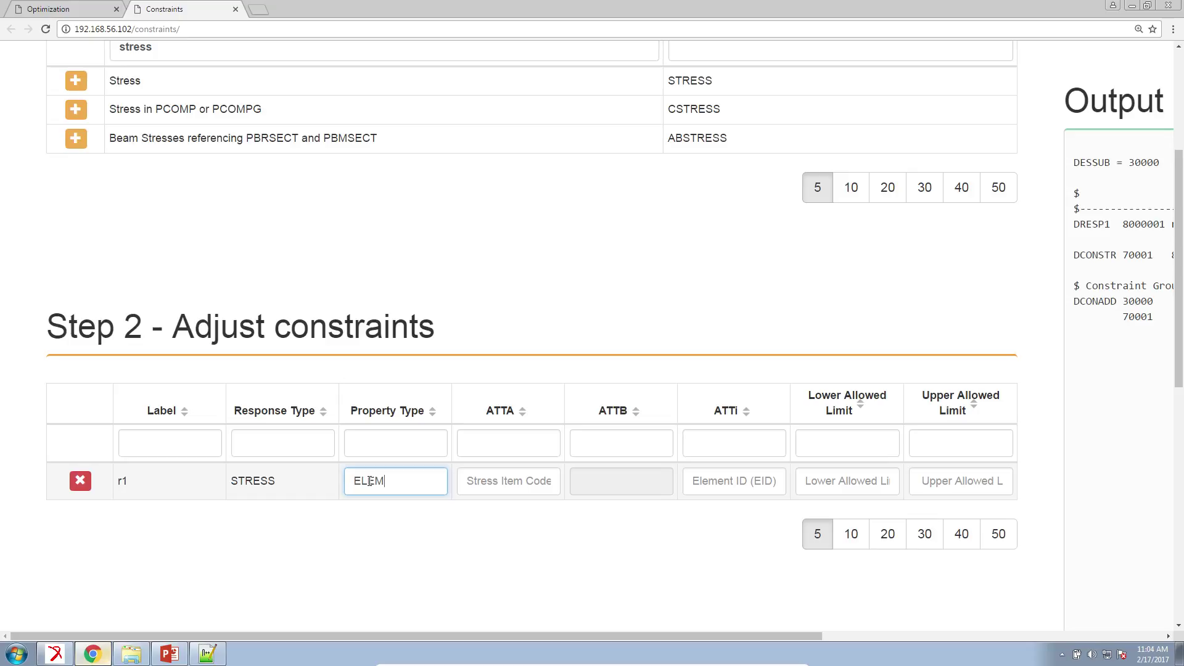
left_click_drag(387, 484, 361, 487)
left_click(705, 483)
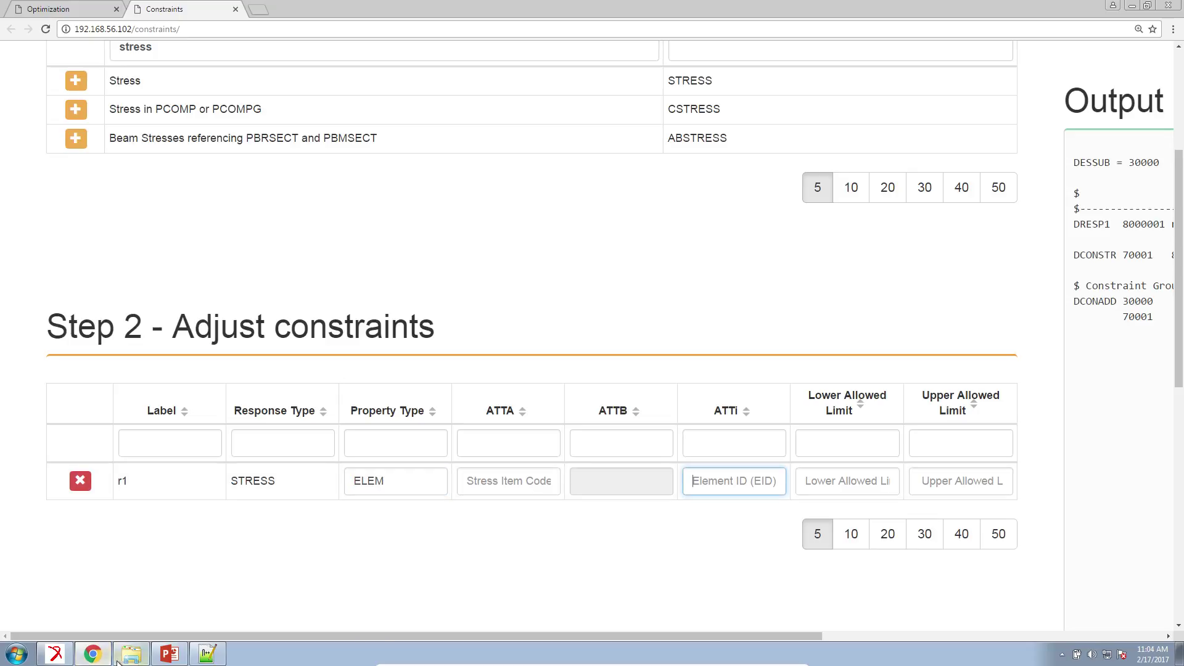
Step: In Patran, replace the stress markers with element ID labels 1–9
left_click(56, 654)
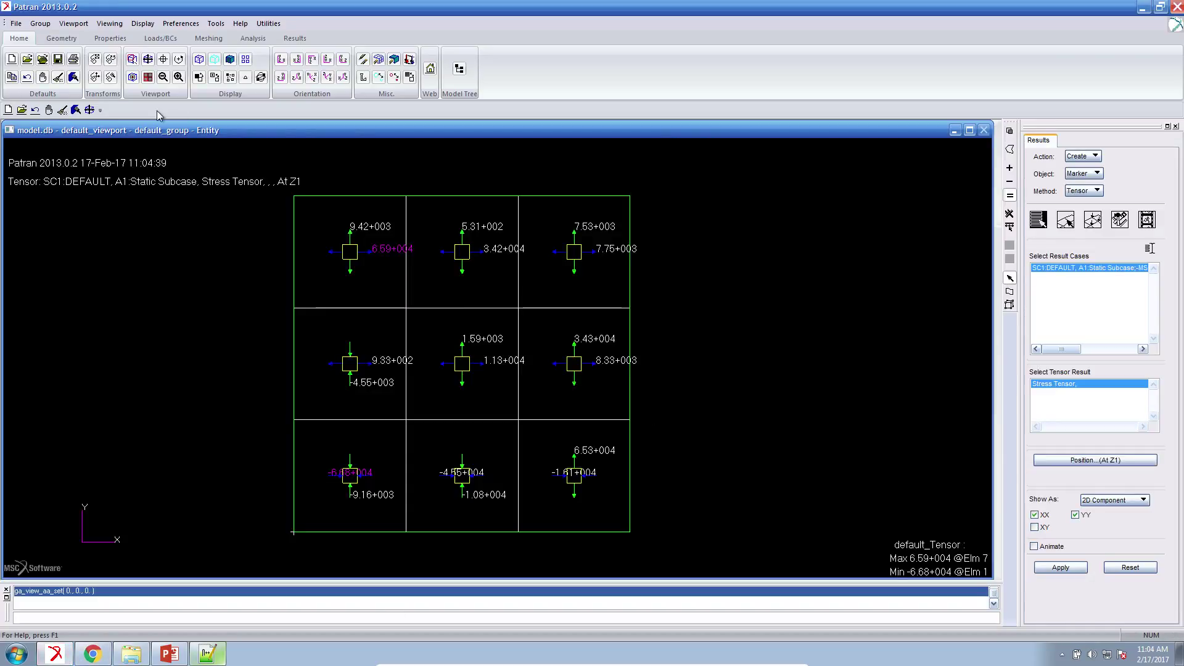
left_click(63, 110)
left_click(363, 78)
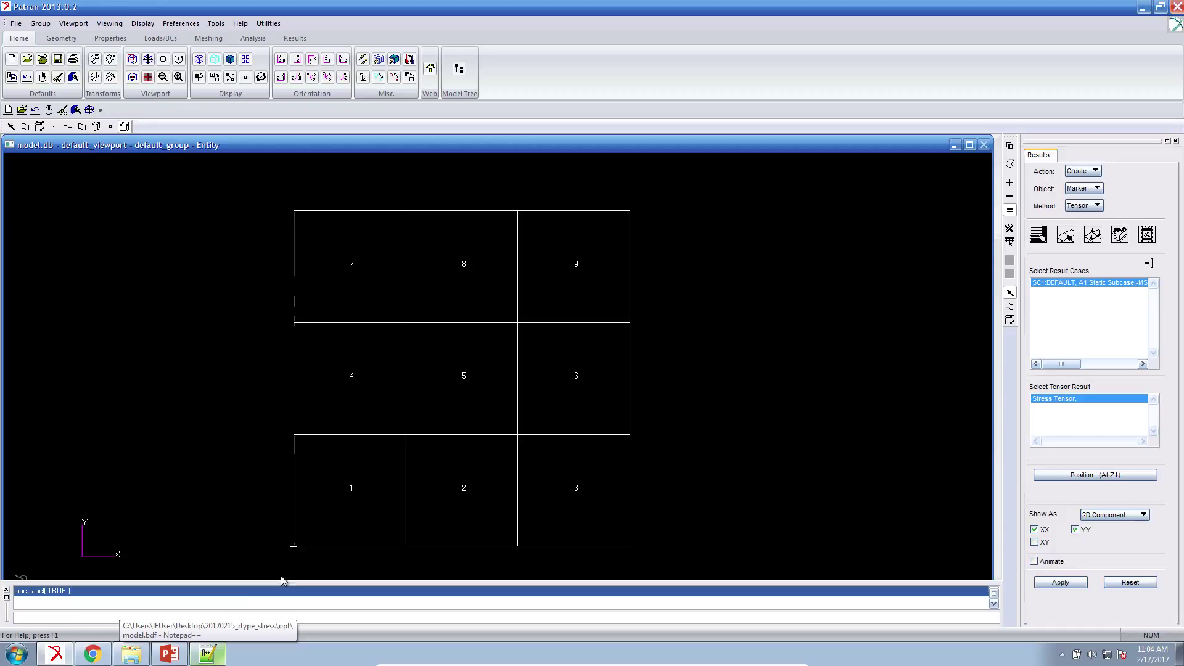
Step: Change the slide's constraint from element 1 to element 3
left_click(169, 654)
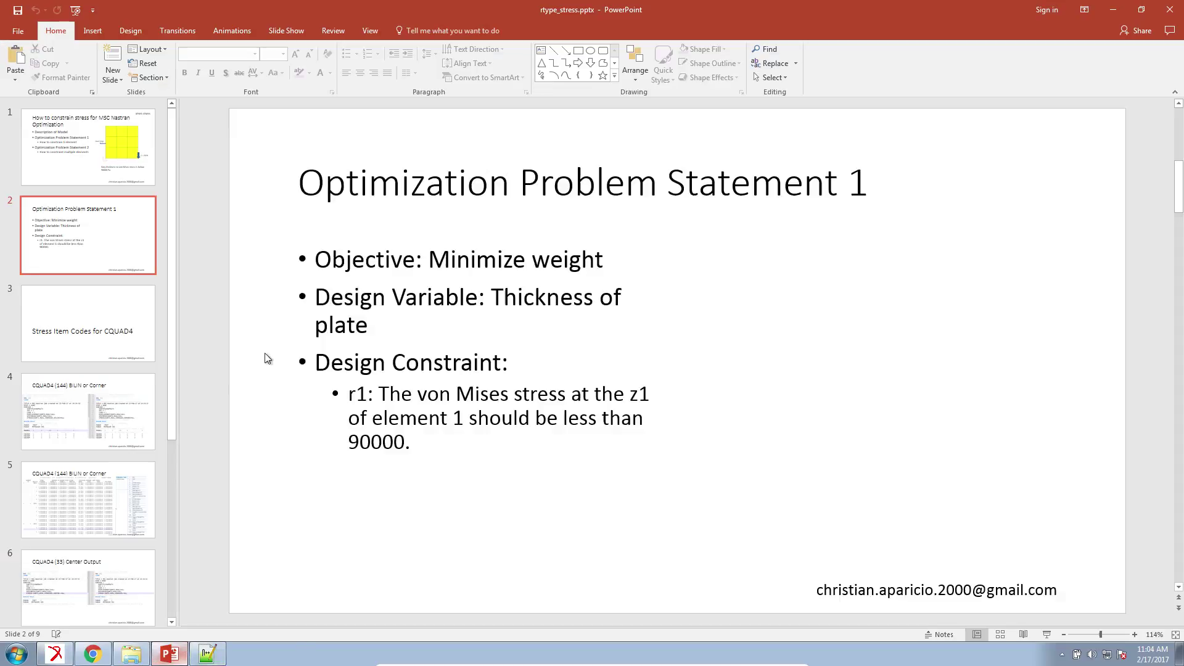
left_click(464, 420)
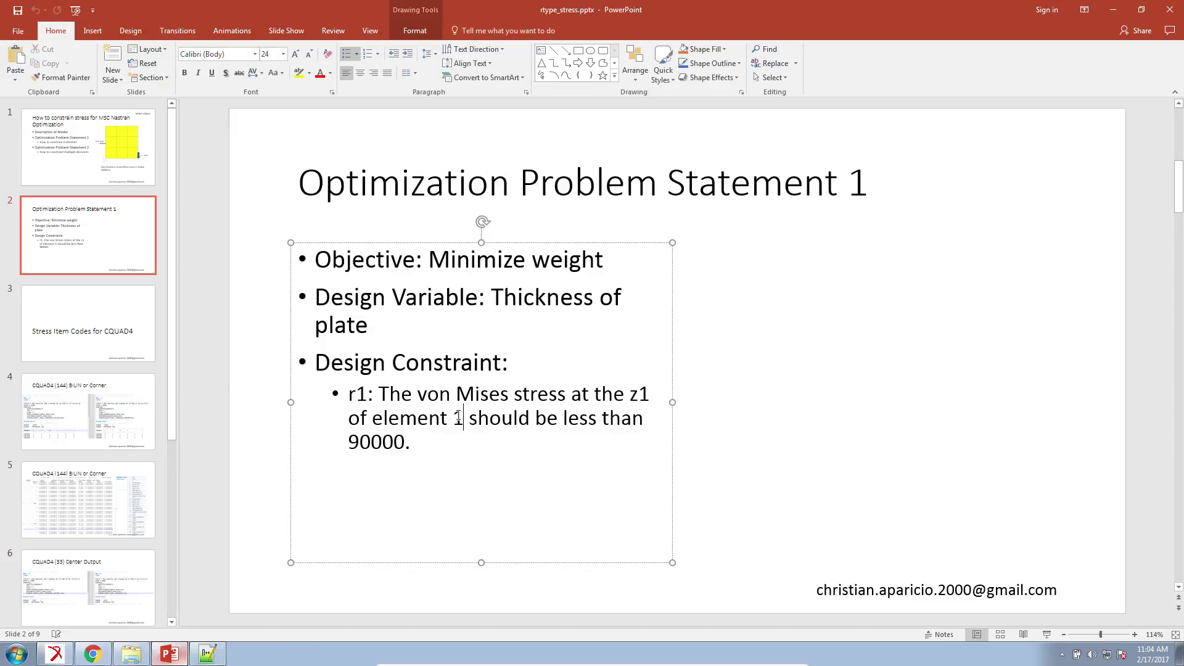
left_click_drag(465, 420, 458, 420)
type("3")
left_click(183, 648)
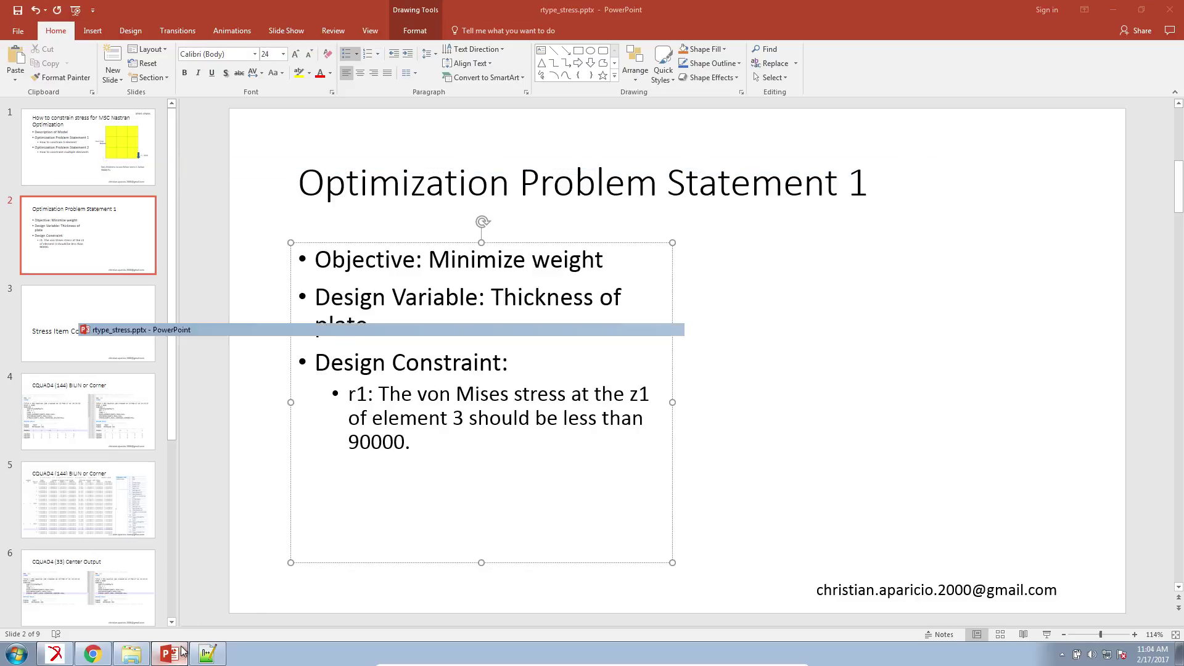
Step: Set constraint r1 to element 3 with an upper allowed limit of 90000
left_click(98, 658)
type("3")
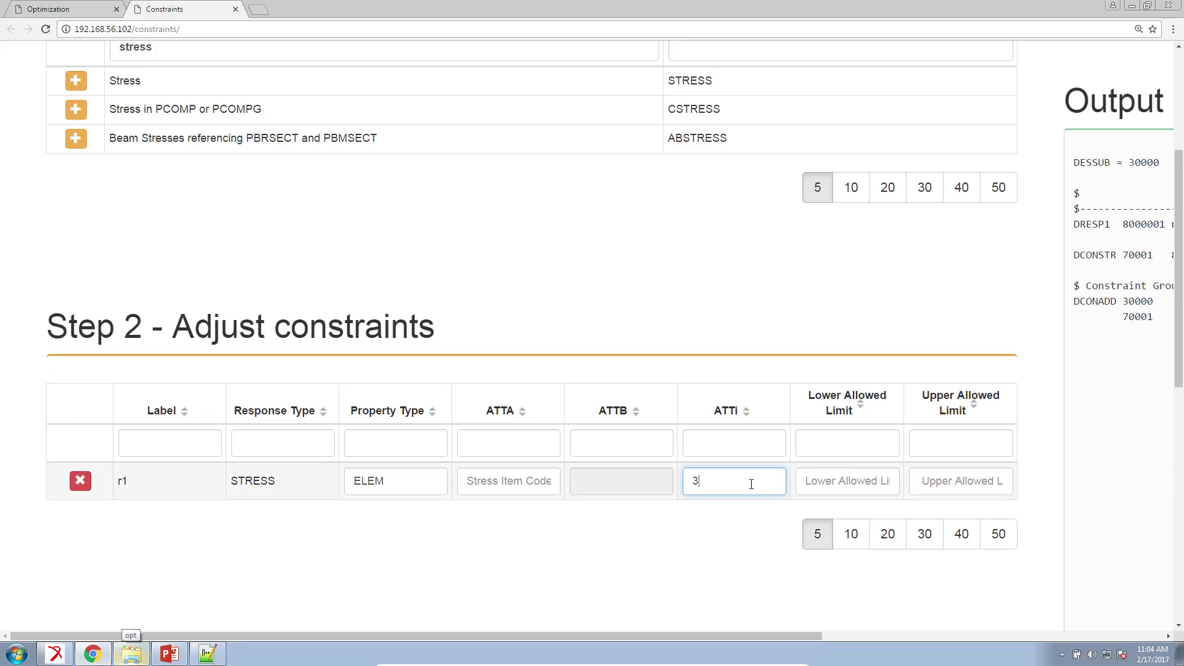
left_click(806, 480)
left_click(958, 481)
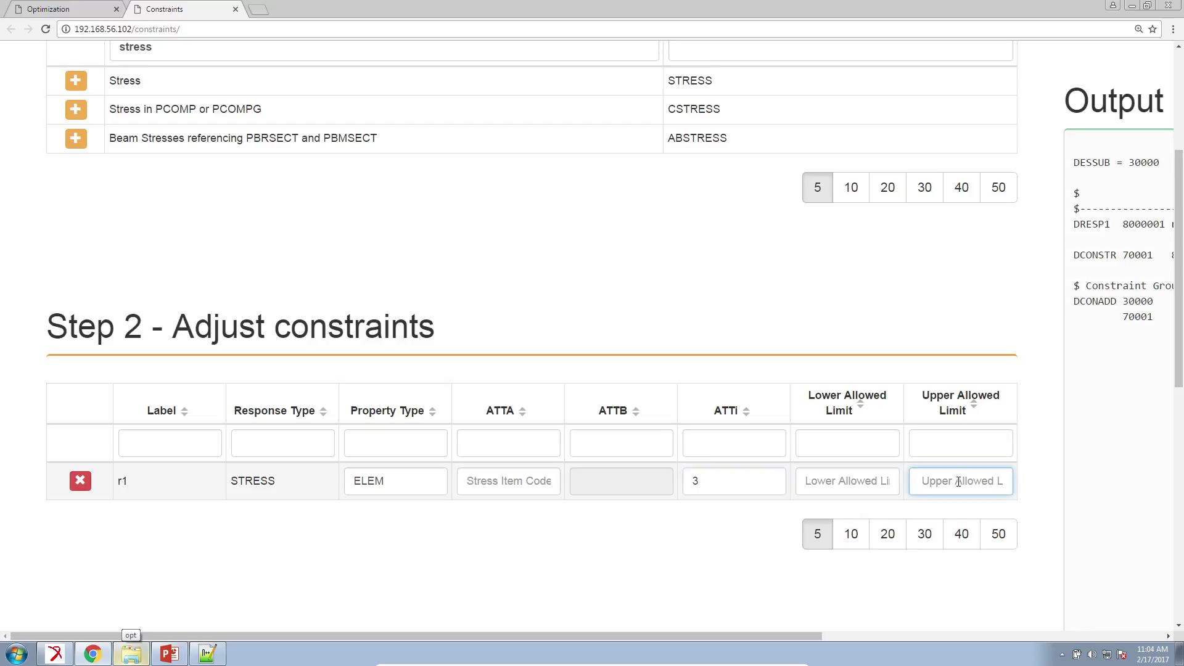
type("90000.")
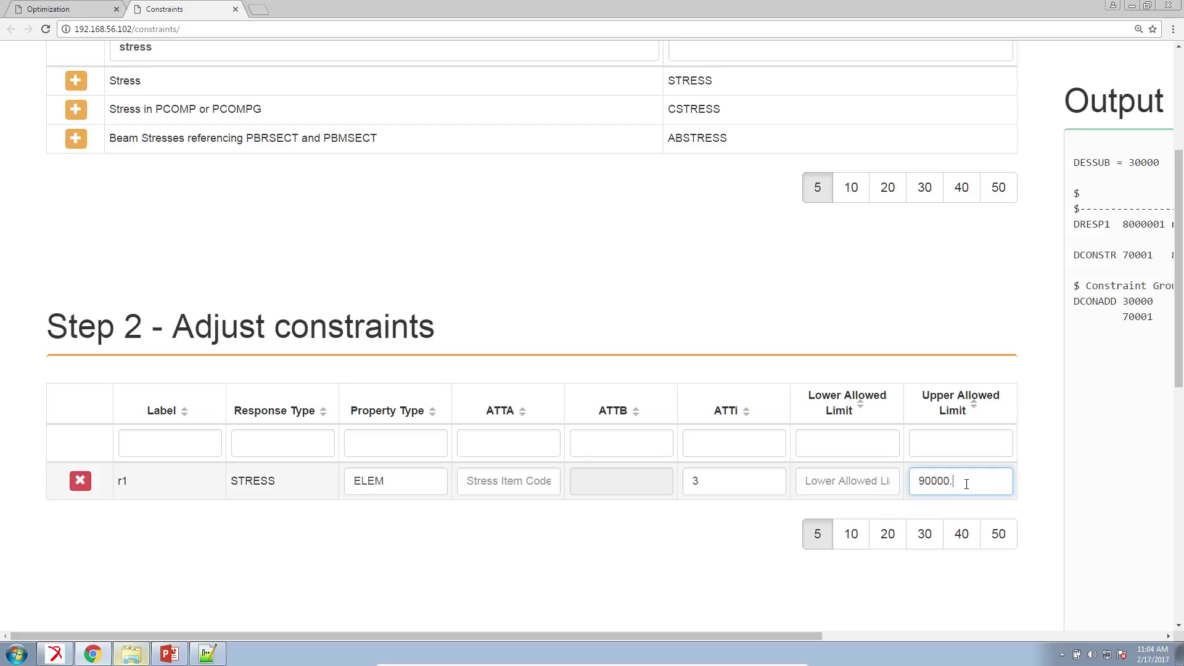
left_click_drag(957, 481, 947, 482)
left_click(950, 482)
type(".")
left_click(546, 490)
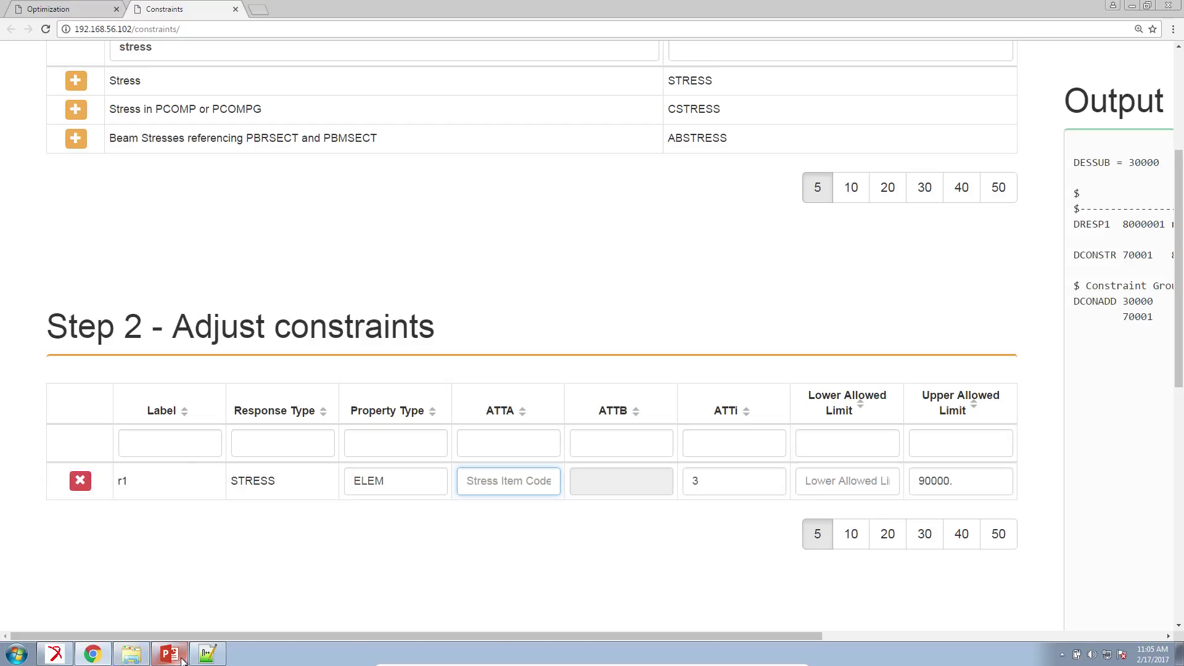
Step: Column-select the CQUAD4 names on lines 34–42 of model.bdf to confirm all nine elements
left_click(207, 653)
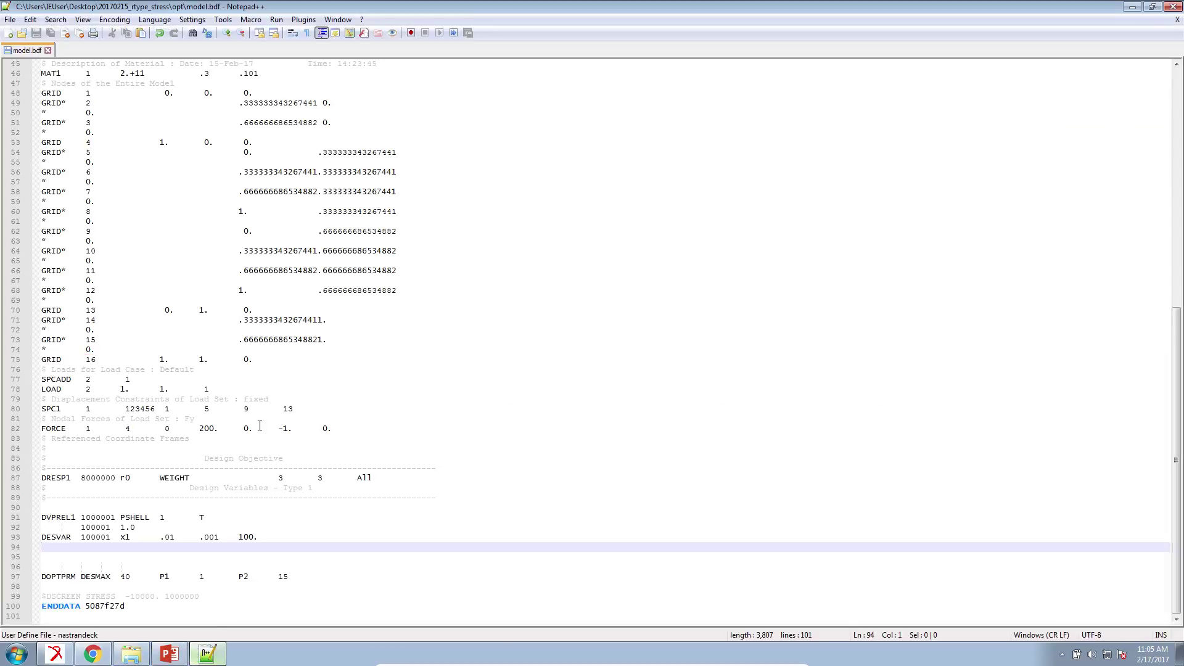
scroll(258, 430, "up", 9)
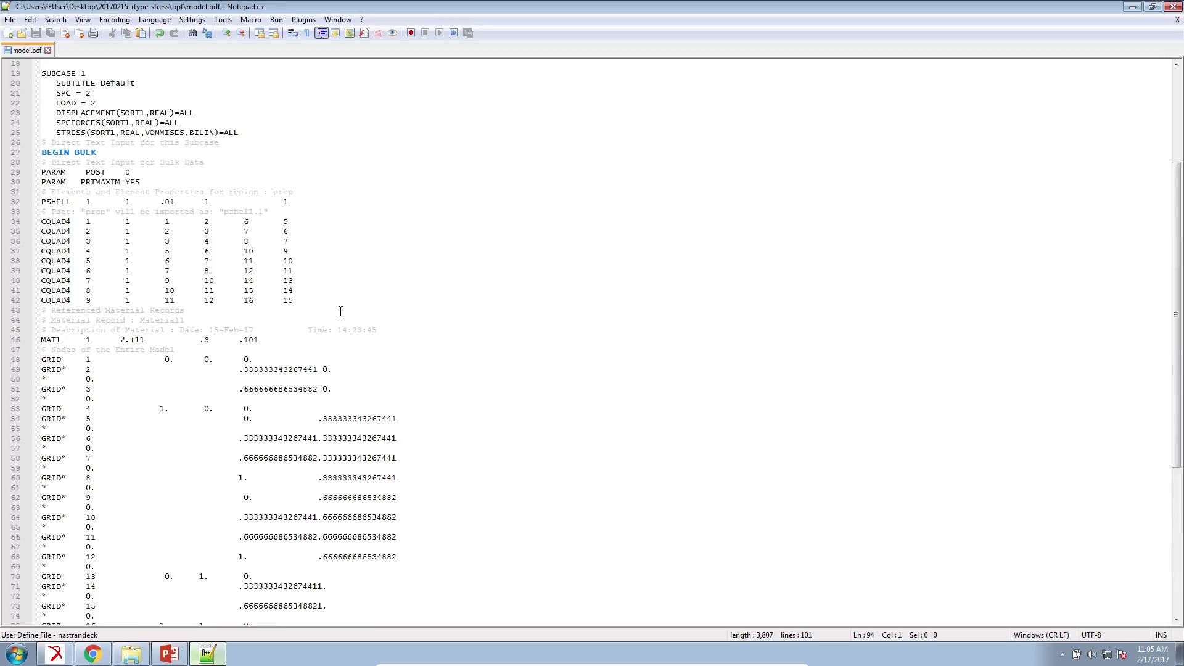
left_click_drag(315, 301, 1, 227)
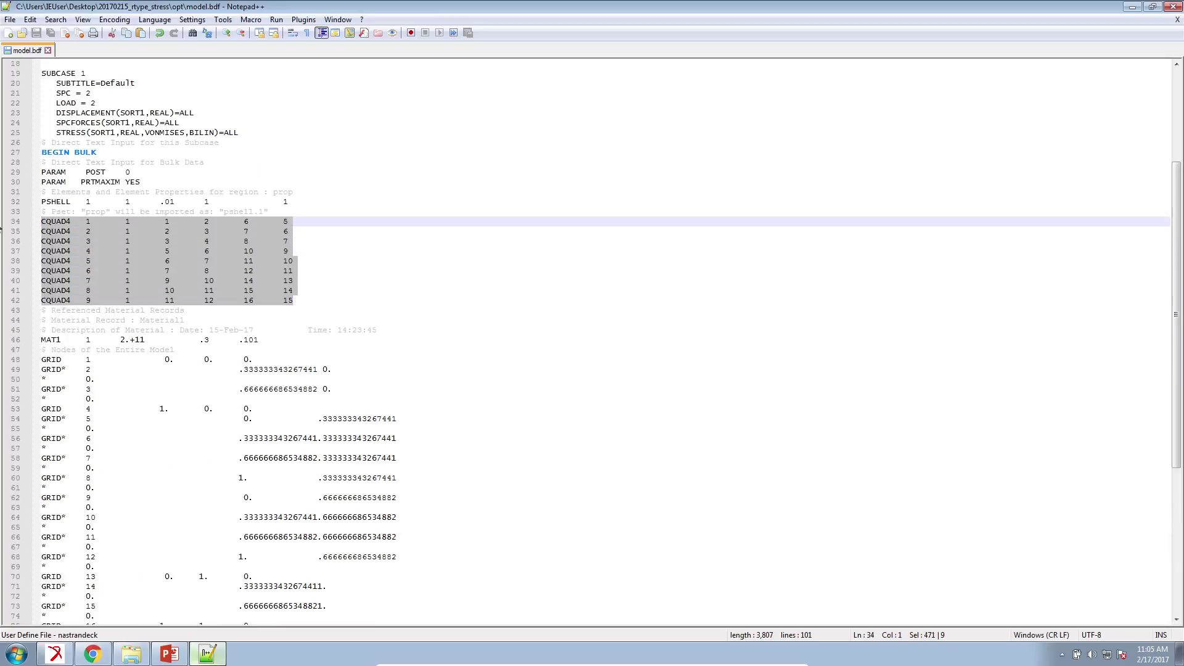
left_click(54, 241)
scroll(61, 273, "up", 3)
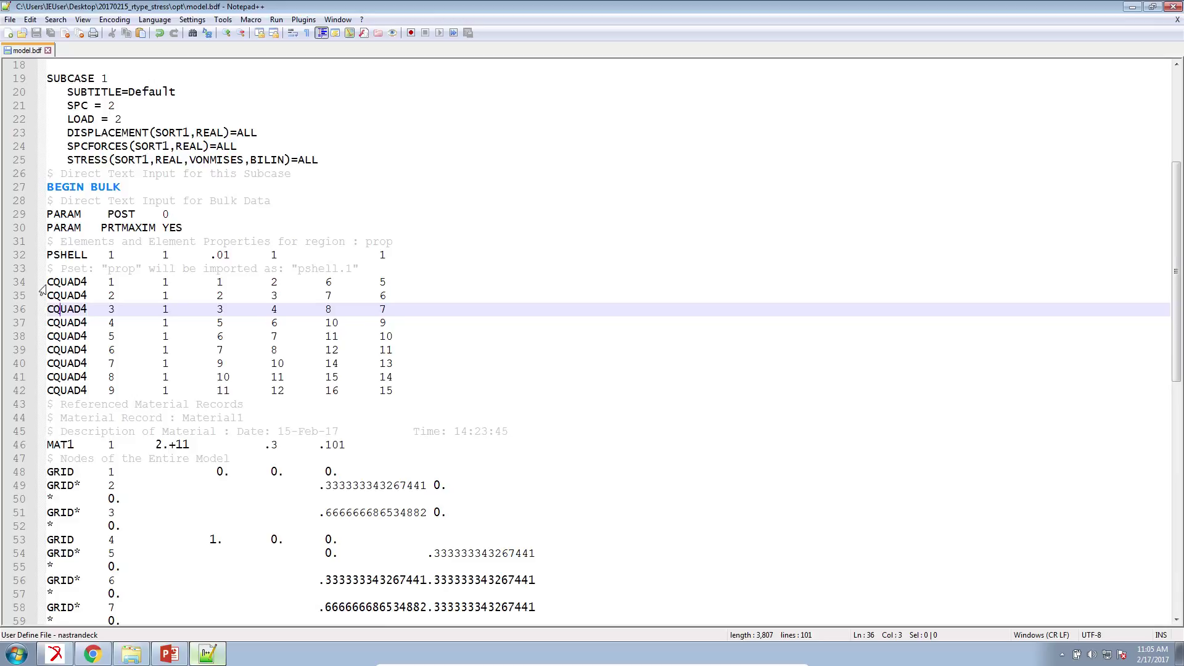
scroll(42, 290, "up", 2)
left_click(48, 364)
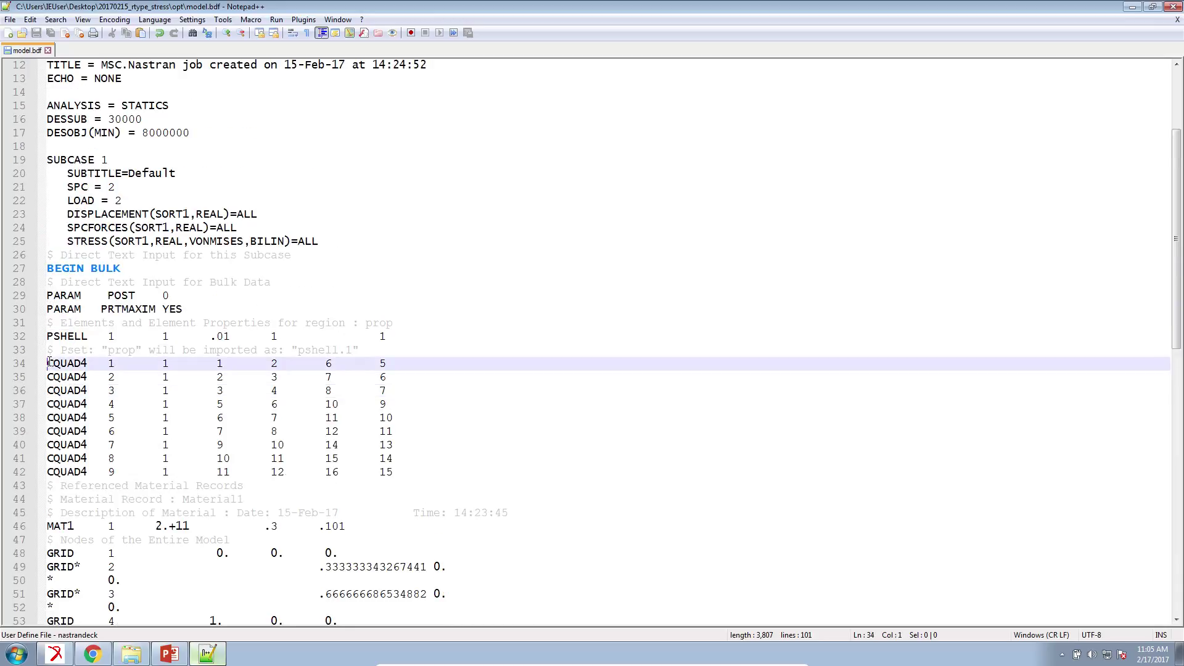
left_click_drag(48, 363, 89, 470)
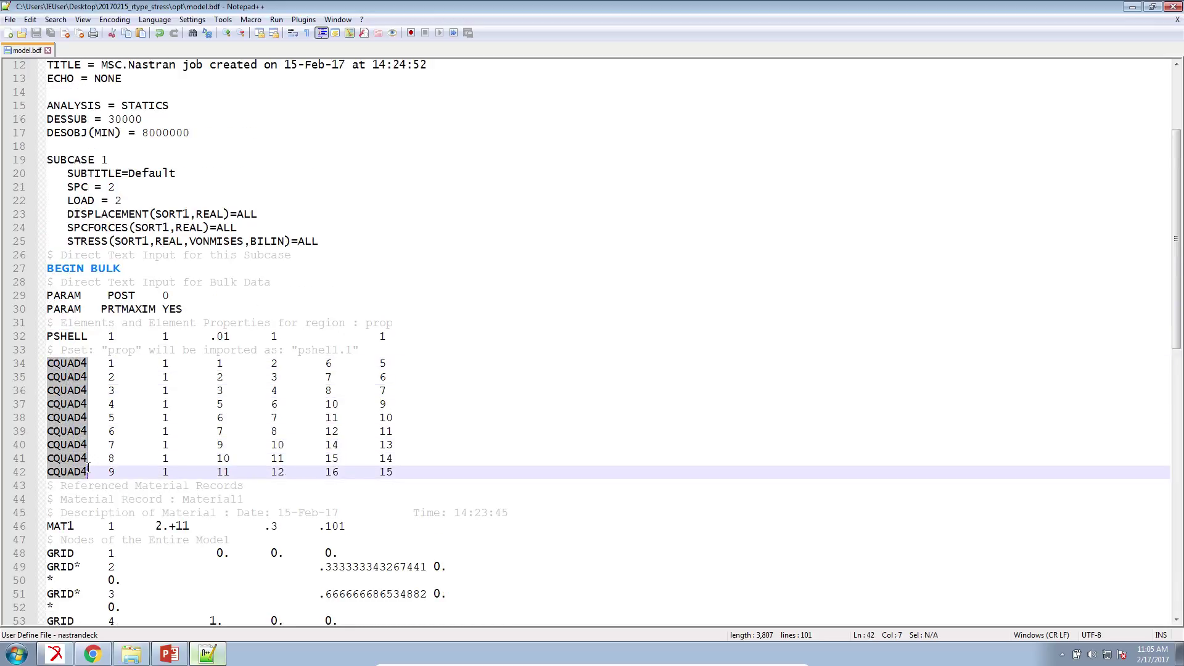
Step: Leave the constraints page for the Quick Reference Guide PDF at the RLOAD1 page
left_click(108, 660)
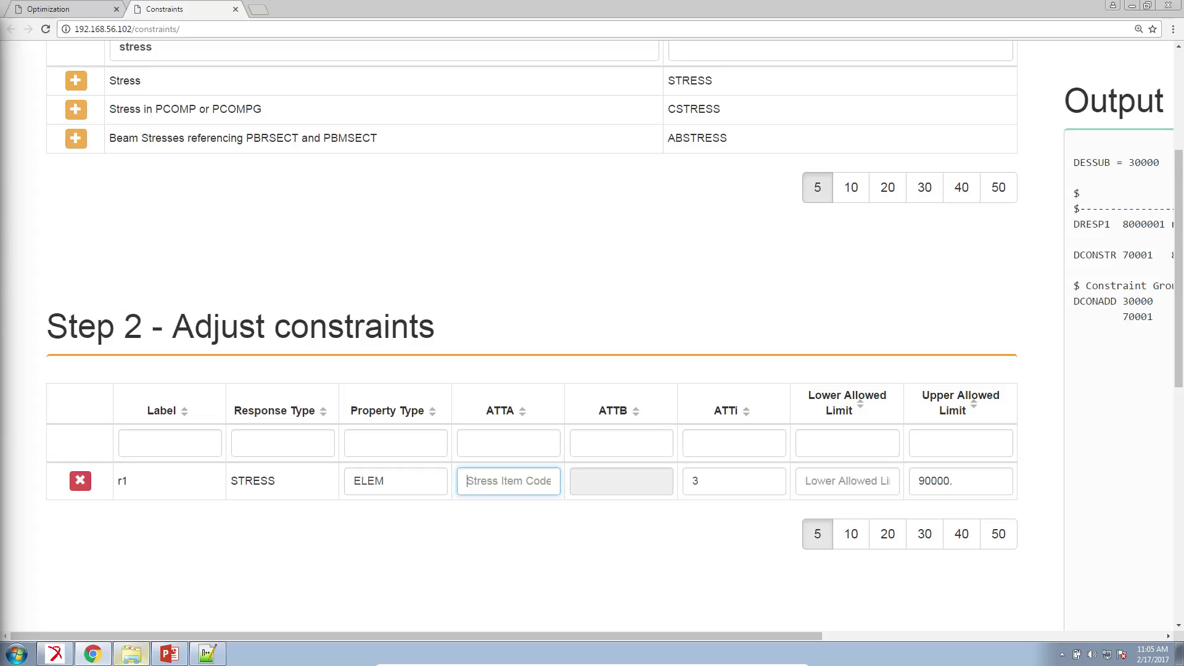
key("alt+Tab")
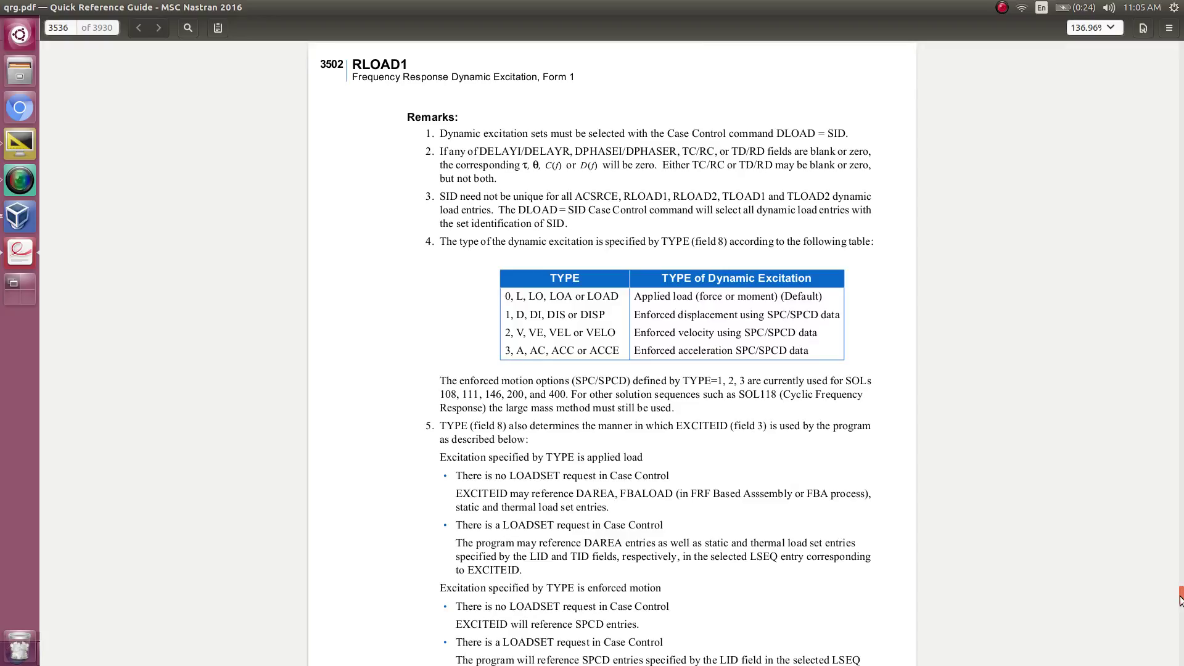
Step: Go through the guide's index to Item Codes and open the CQUAD4 (144) table on page 1067
left_click_drag(1180, 598, 1179, 45)
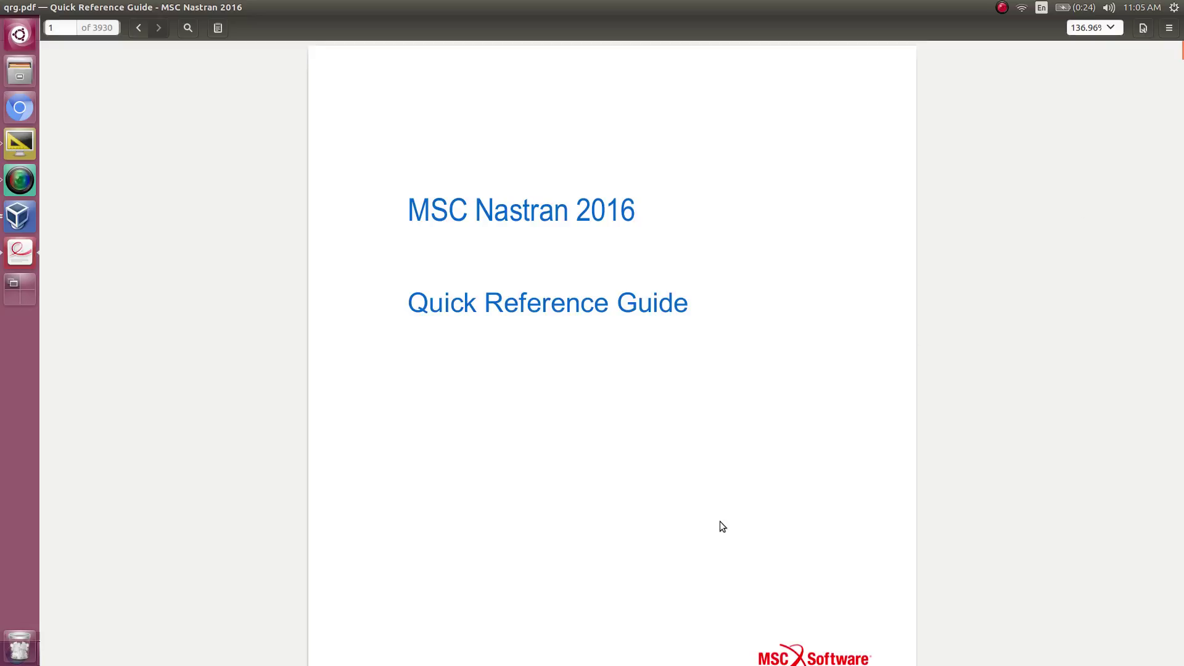
scroll(709, 505, "down", 20)
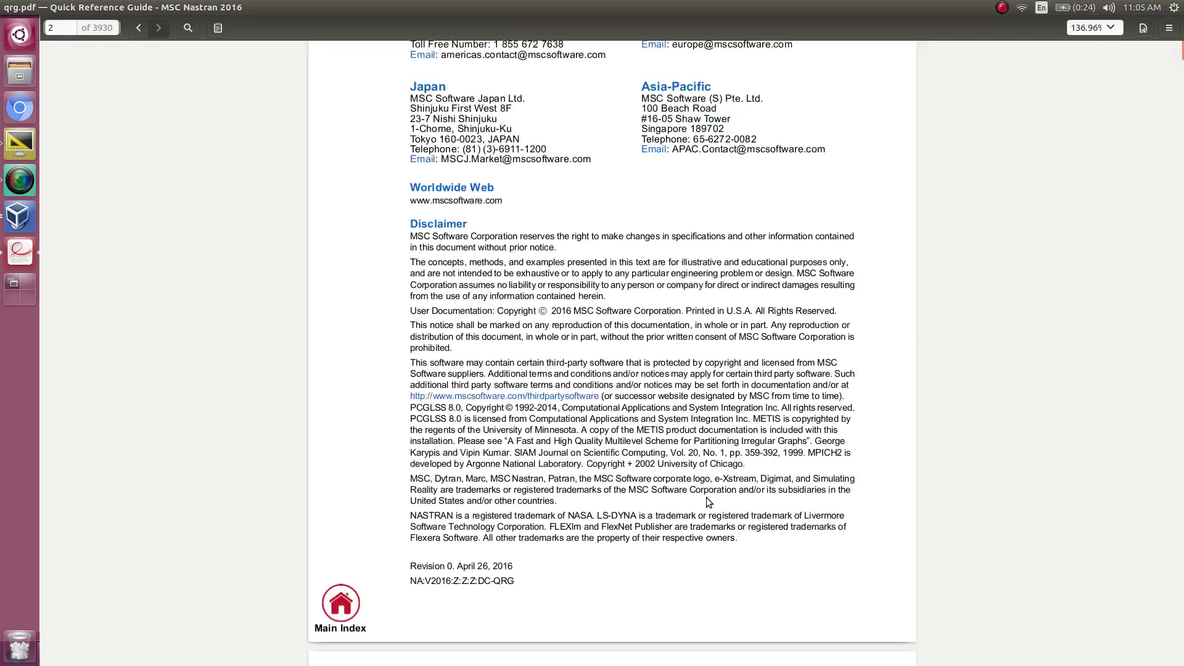
scroll(707, 497, "down", 20)
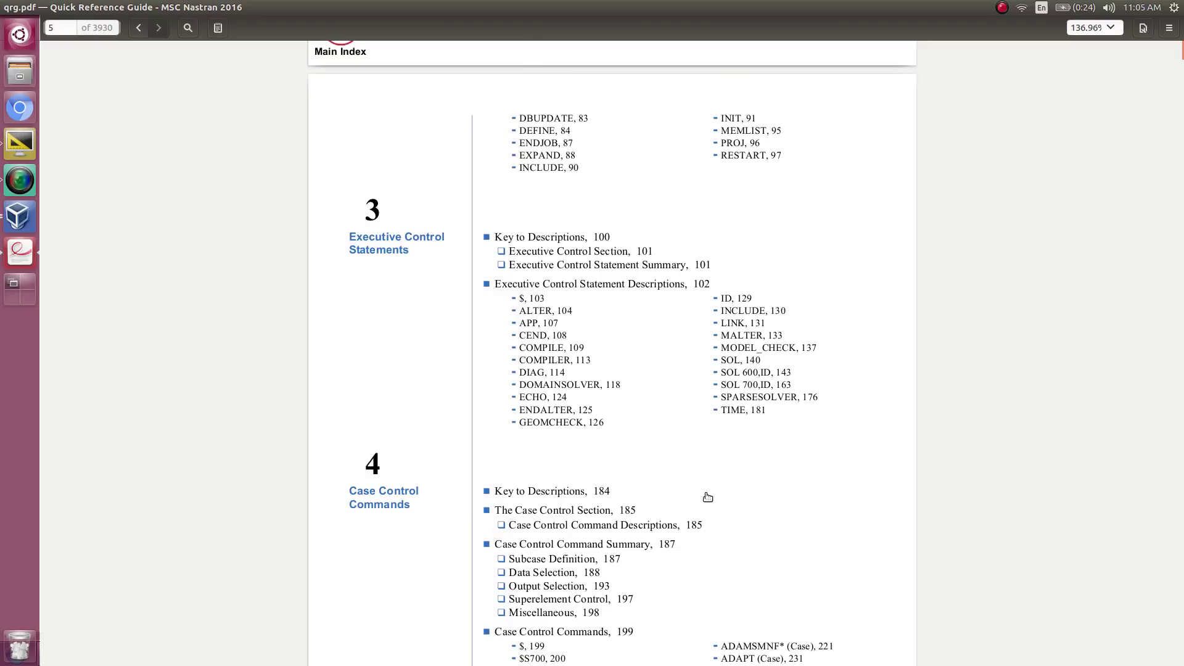
scroll(707, 497, "down", 20)
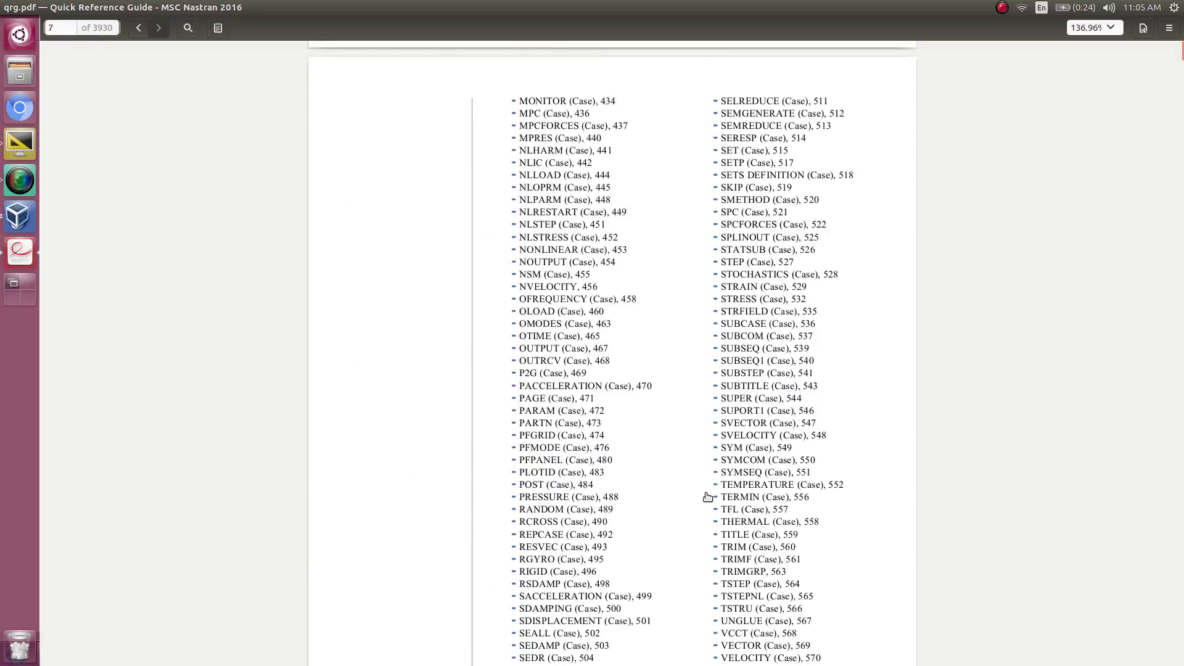
scroll(707, 497, "down", 20)
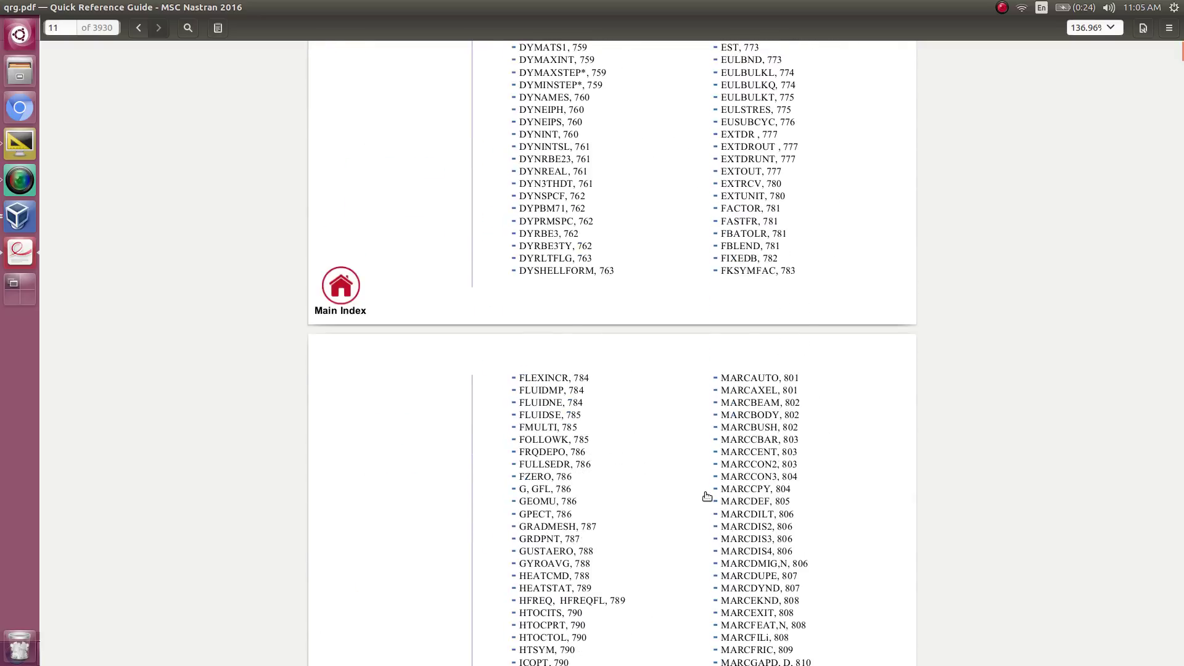
scroll(708, 497, "down", 20)
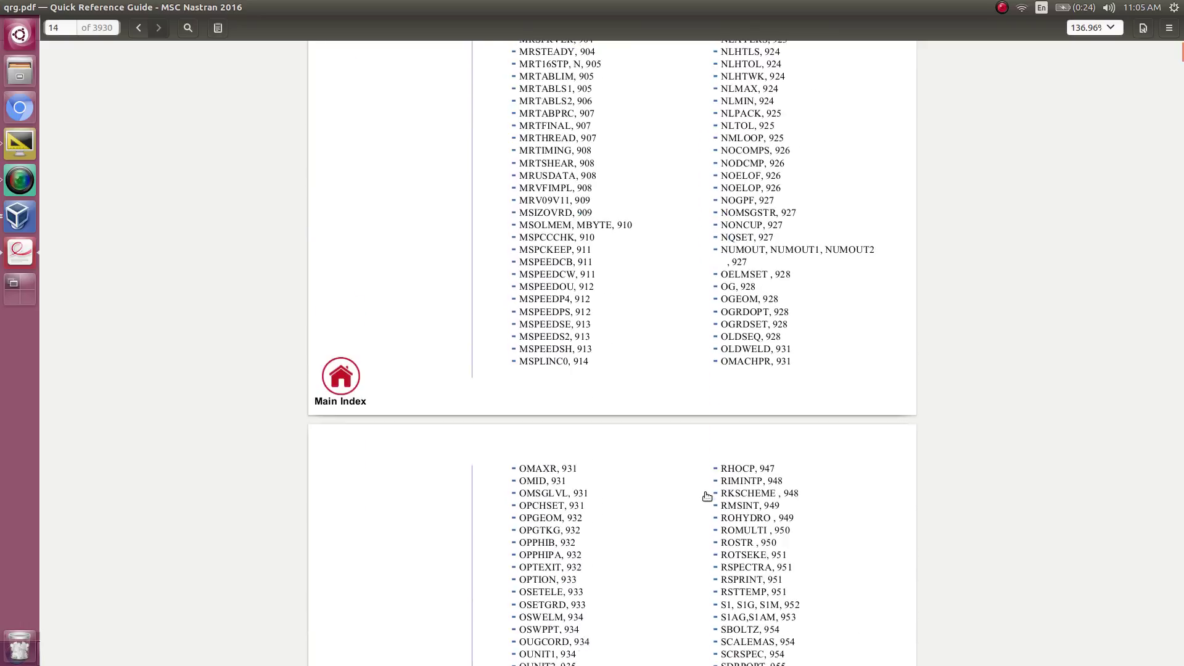
scroll(707, 497, "down", 5)
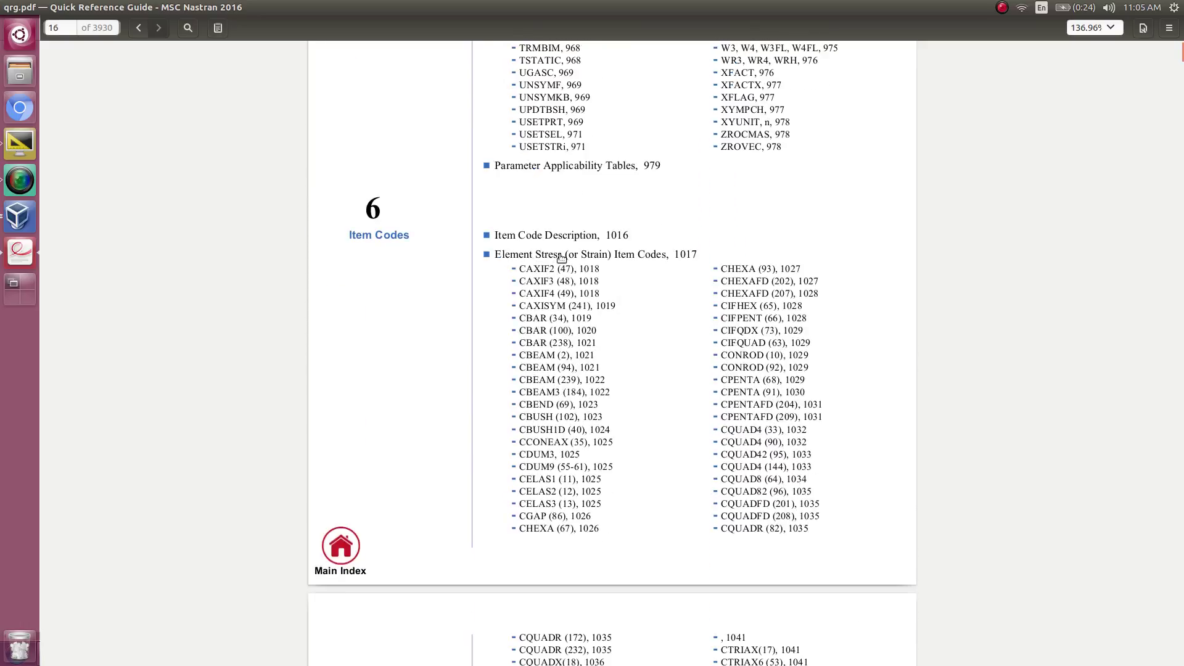
scroll(695, 577, "up", 1)
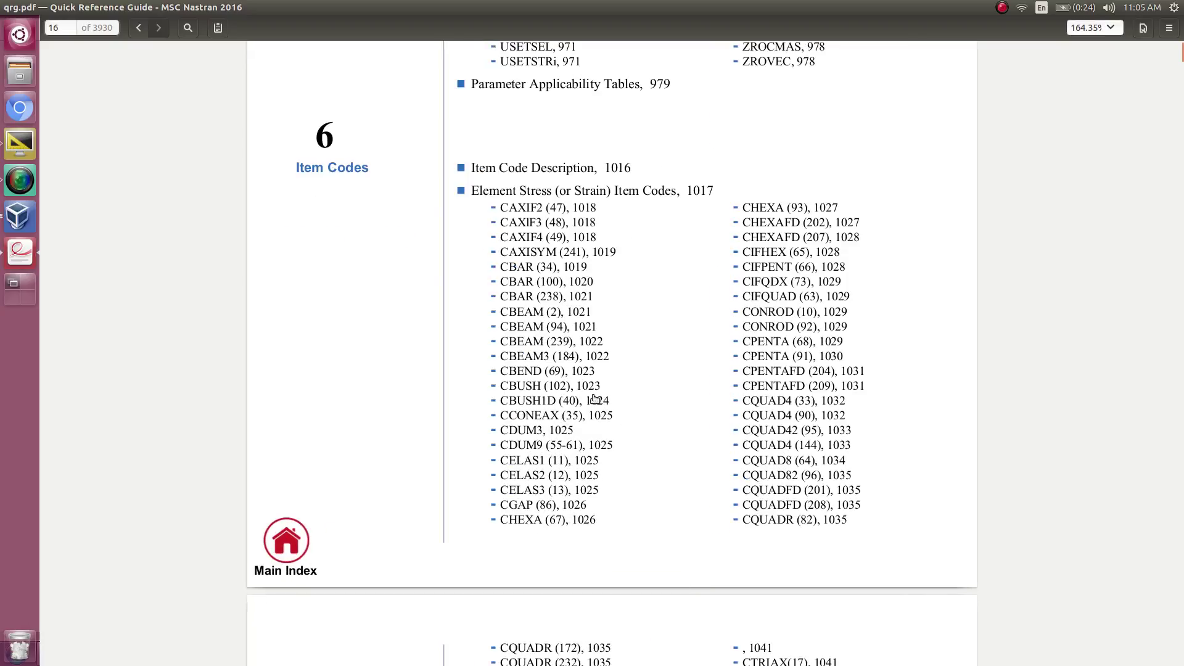
scroll(601, 404, "down", 2)
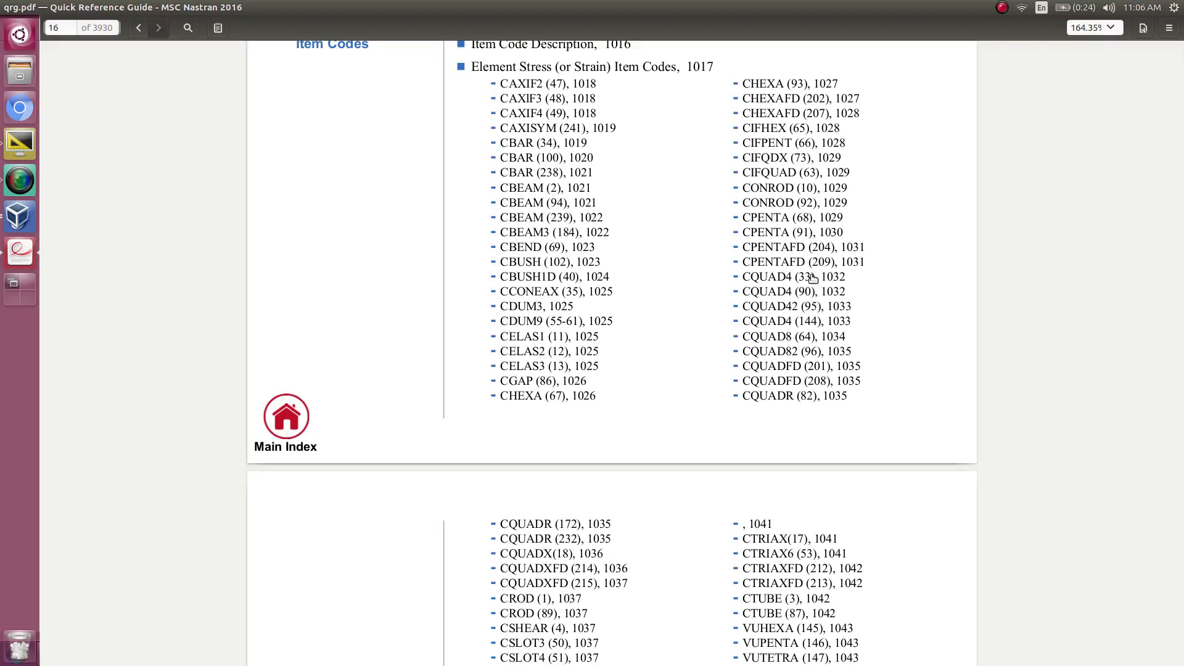
left_click(814, 326)
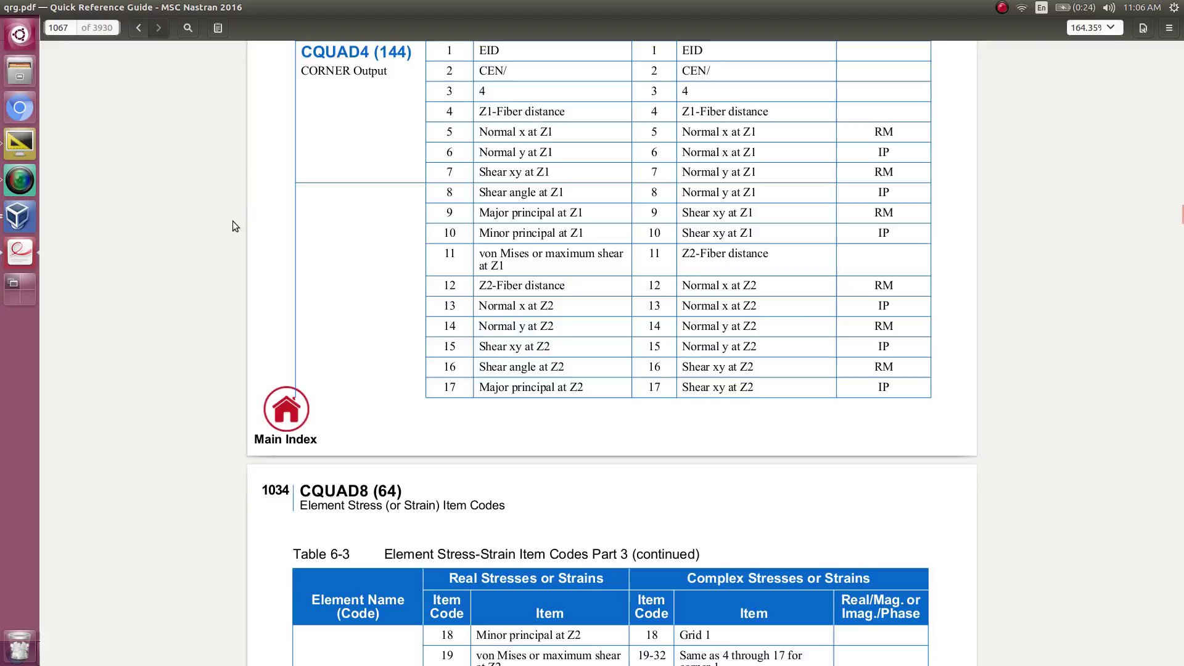
Step: Present the CQUAD4 (144) BILIN or Corner slide full screen with the laser pointer on
left_click(20, 220)
left_click(148, 656)
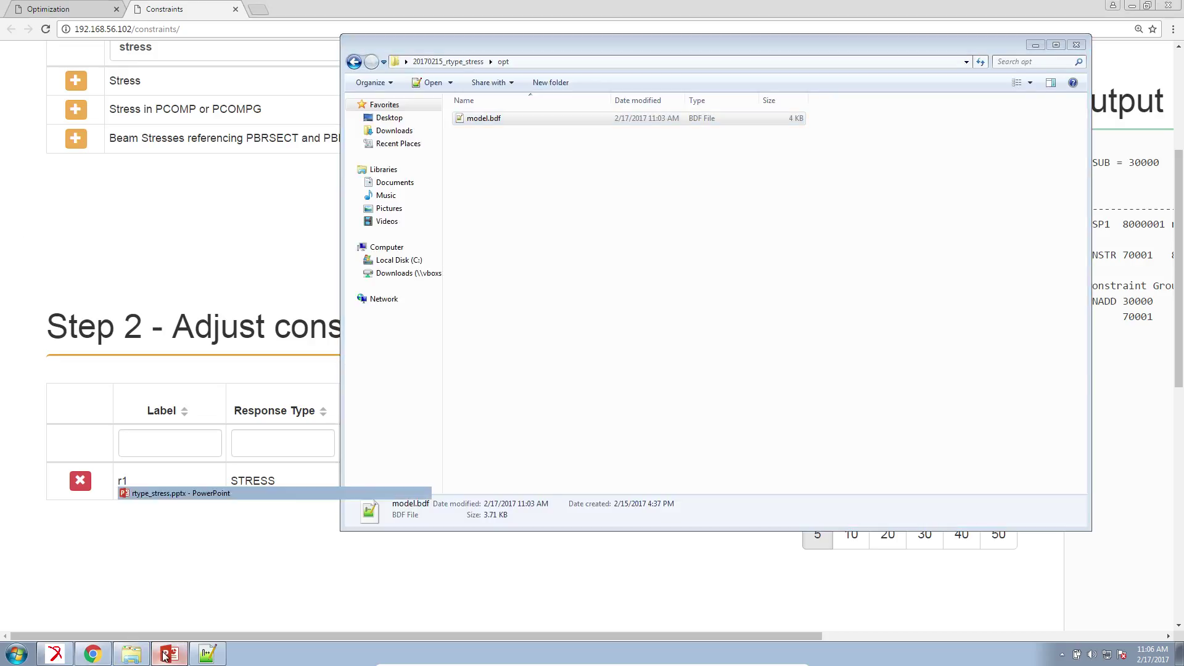
left_click(168, 654)
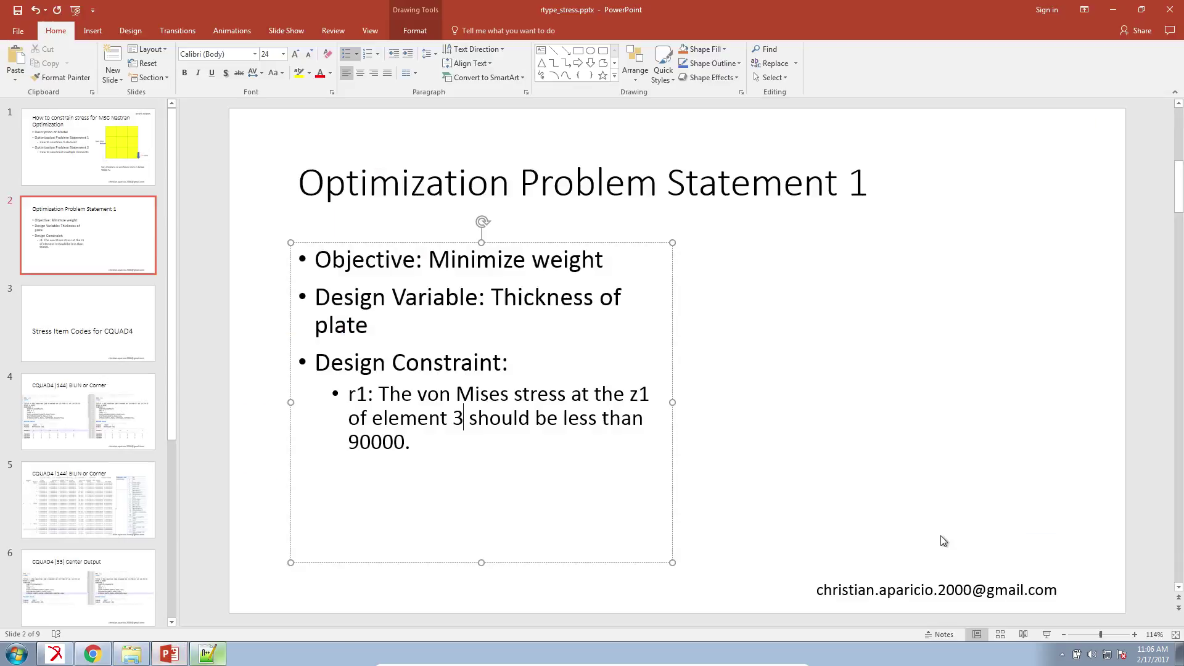
left_click(1047, 634)
left_click(526, 283)
left_click(313, 471)
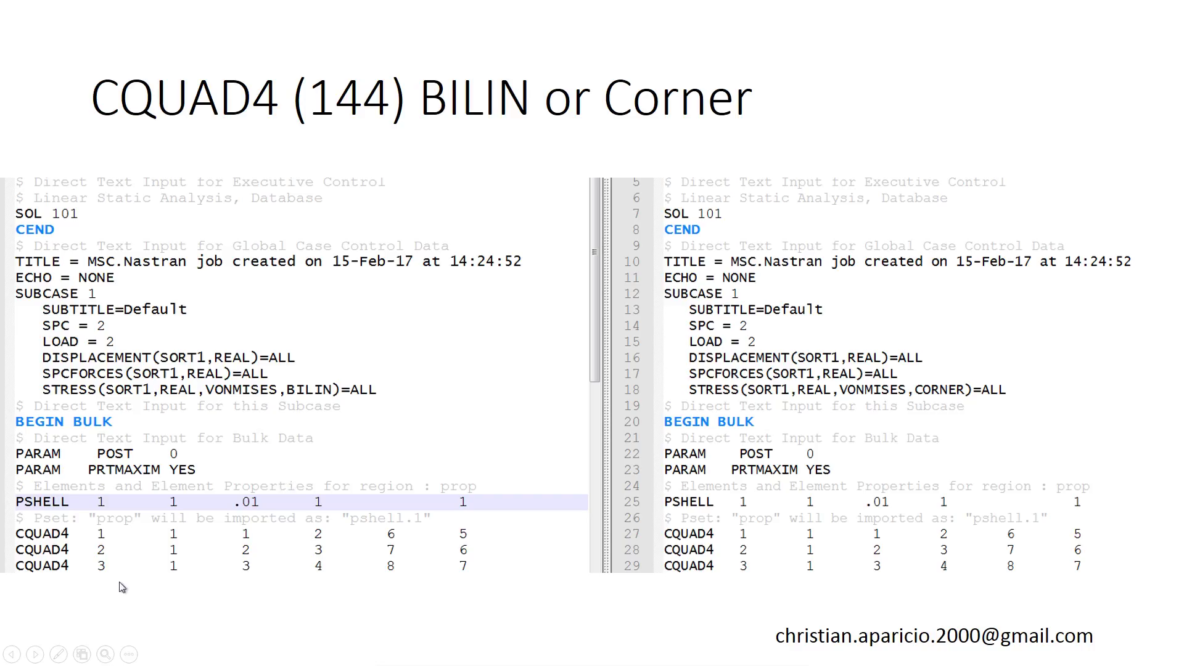
left_click(58, 653)
left_click(68, 537)
Step: Confirm line 25's STRESS request in model.bdf uses BILIN, then return to the CQUAD4 (144) table
key("Escape")
left_click(207, 654)
scroll(231, 591, "up", 3)
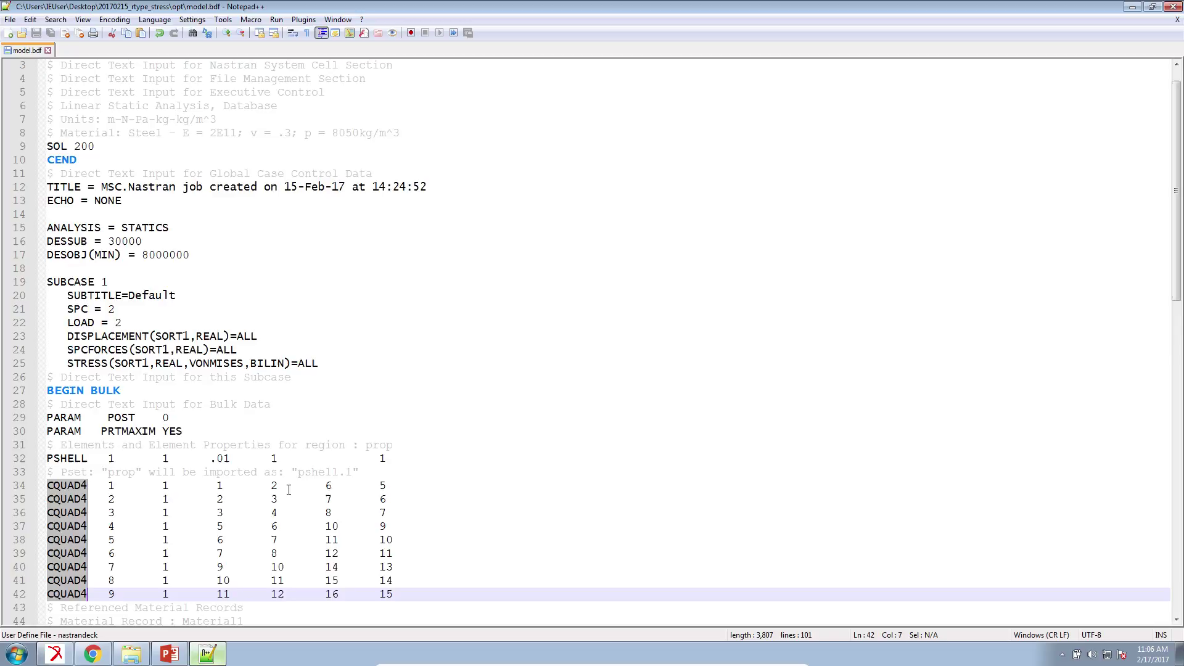
left_click(251, 363)
left_click_drag(251, 363, 284, 363)
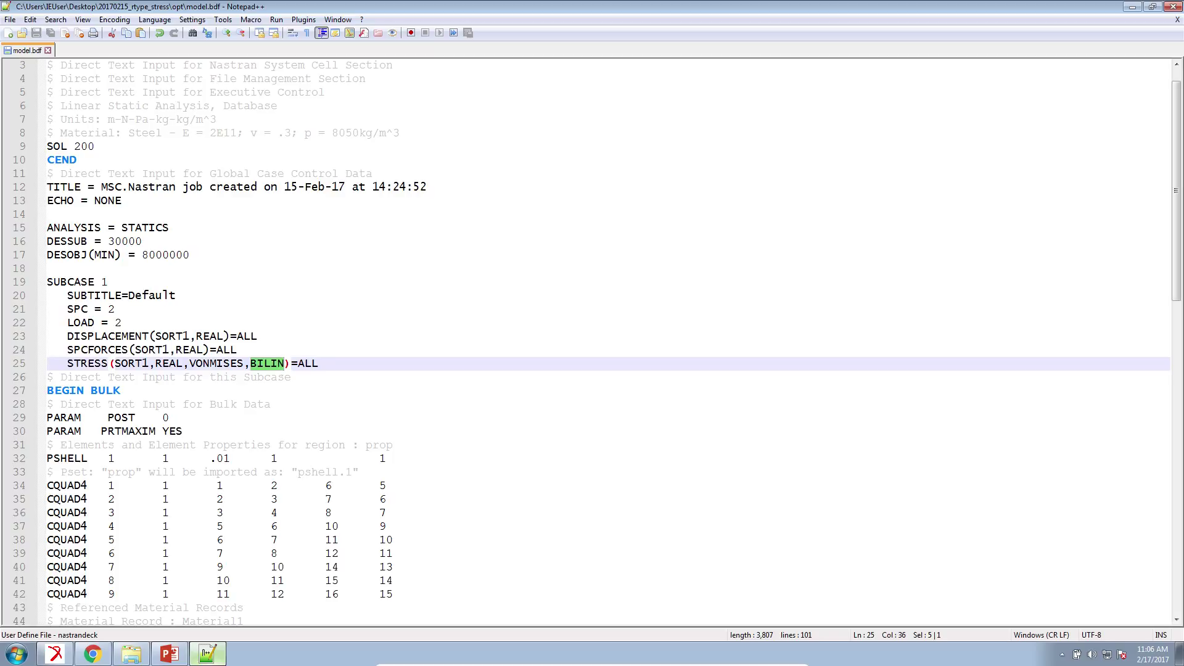
key("alt+Tab")
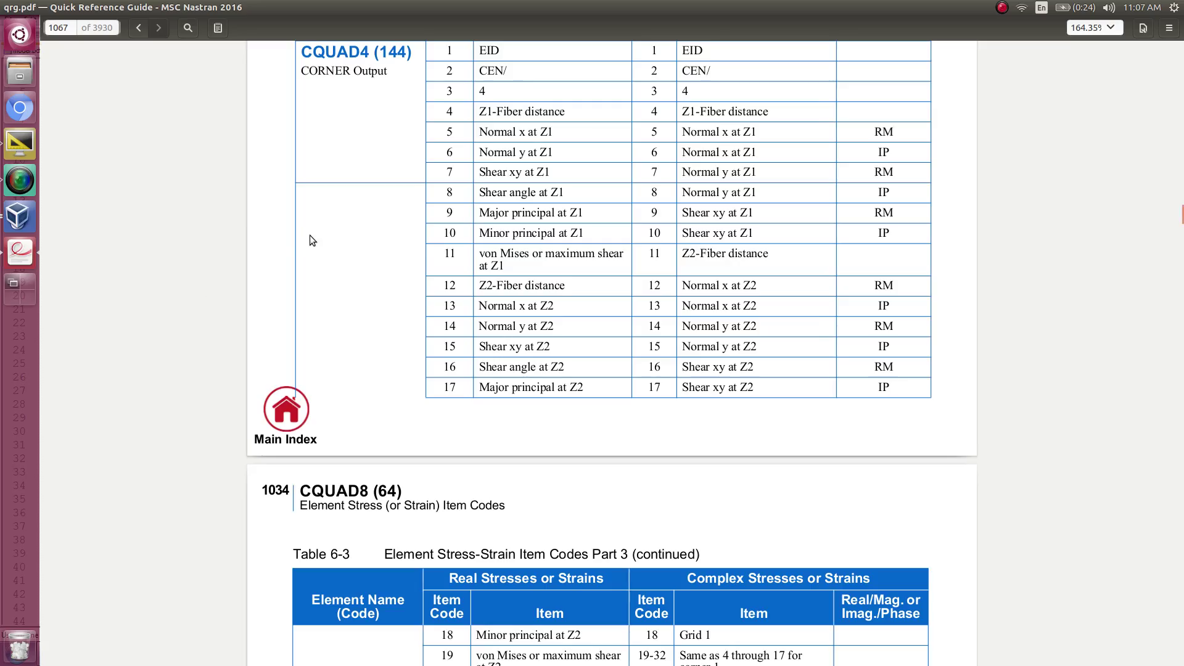
Step: In the CQUAD4 corner output table, mark normal x at Z1 (code 5) and von Mises at Z1 (code 11)
scroll(370, 271, "up", 2)
scroll(445, 308, "up", 2)
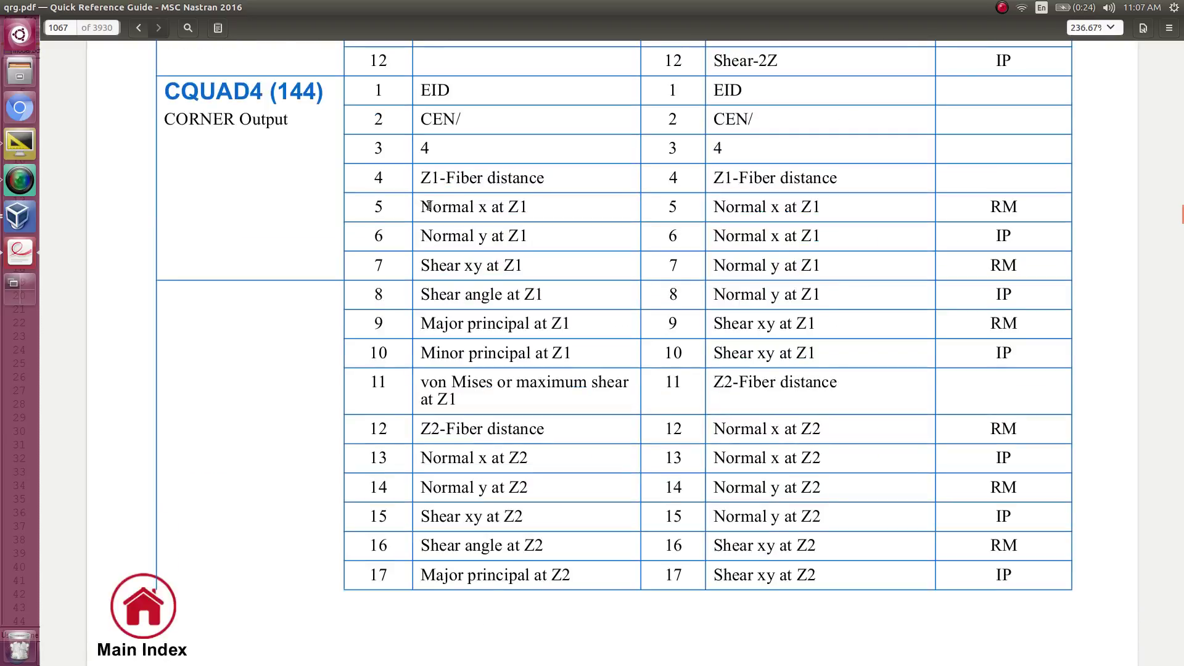
left_click_drag(420, 208, 525, 212)
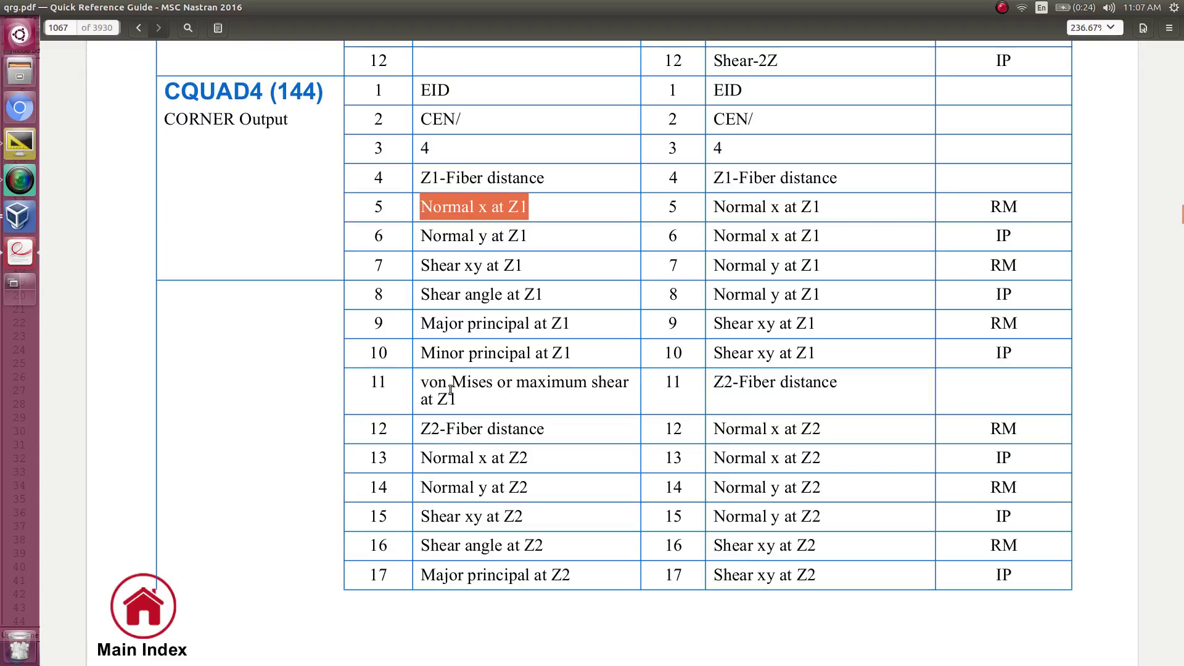
left_click_drag(458, 399, 425, 382)
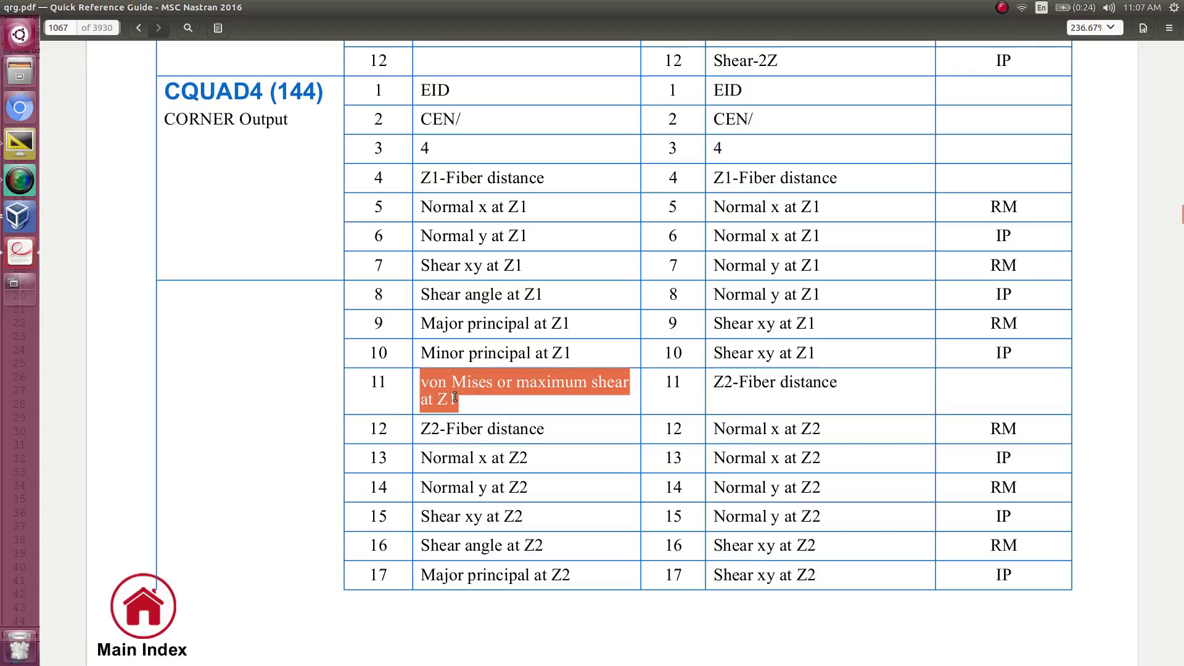
left_click(393, 378)
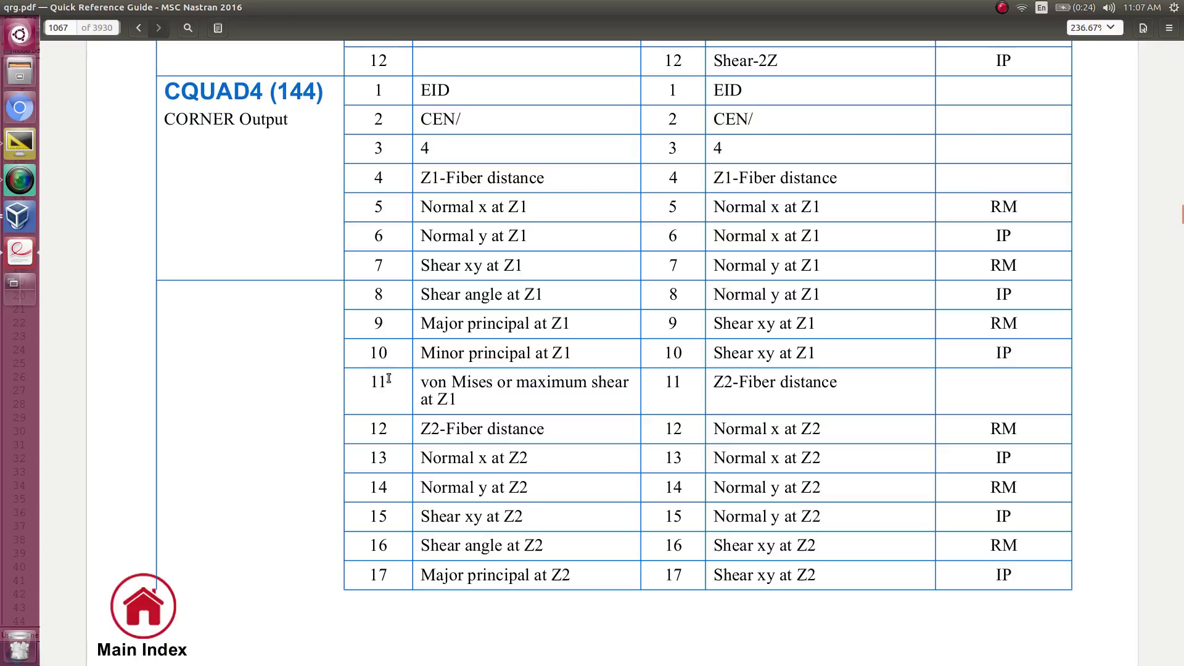
left_click_drag(389, 378, 379, 380)
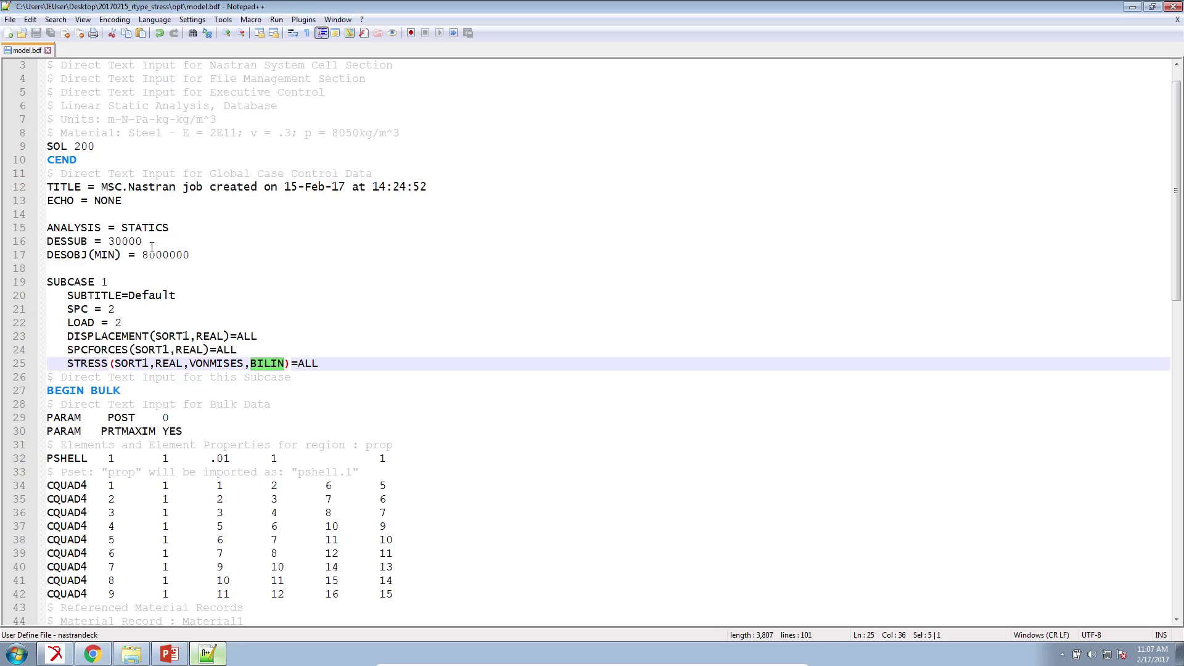
Step: Enter 11 as the ATTA stress item code for constraint r1
left_click(268, 323)
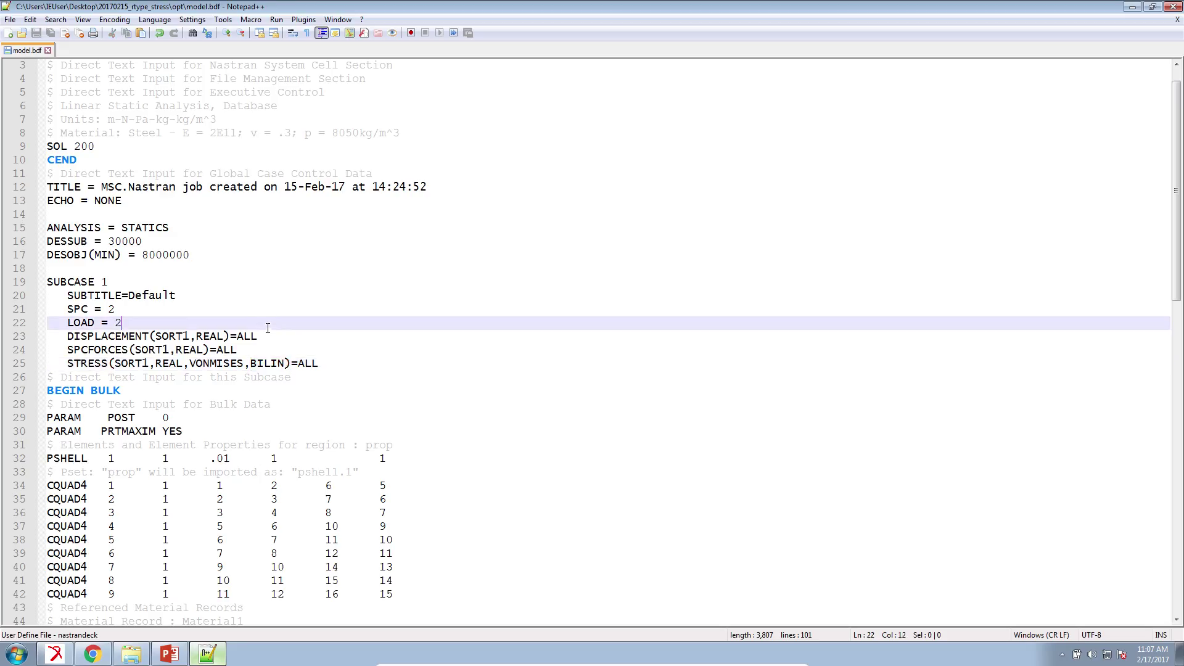
left_click(92, 653)
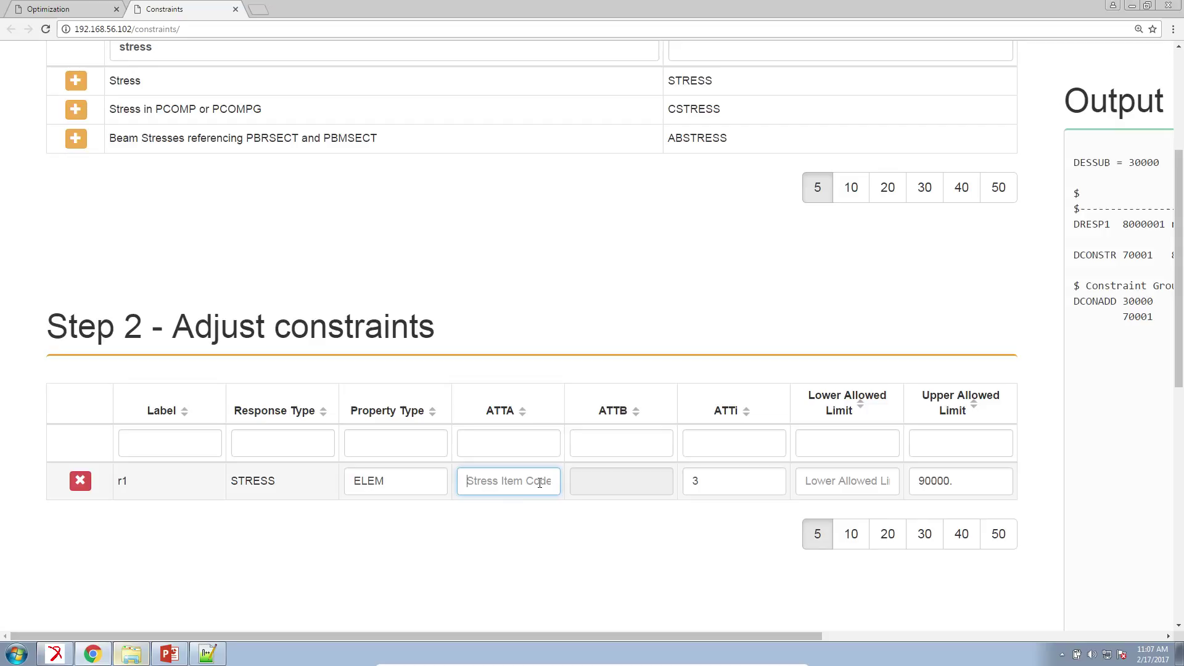
type("11")
Step: Check ELEM, ATTi 3, limit 90000 and code 11, then select the generated design constraints output
left_click(391, 480)
left_click(697, 481)
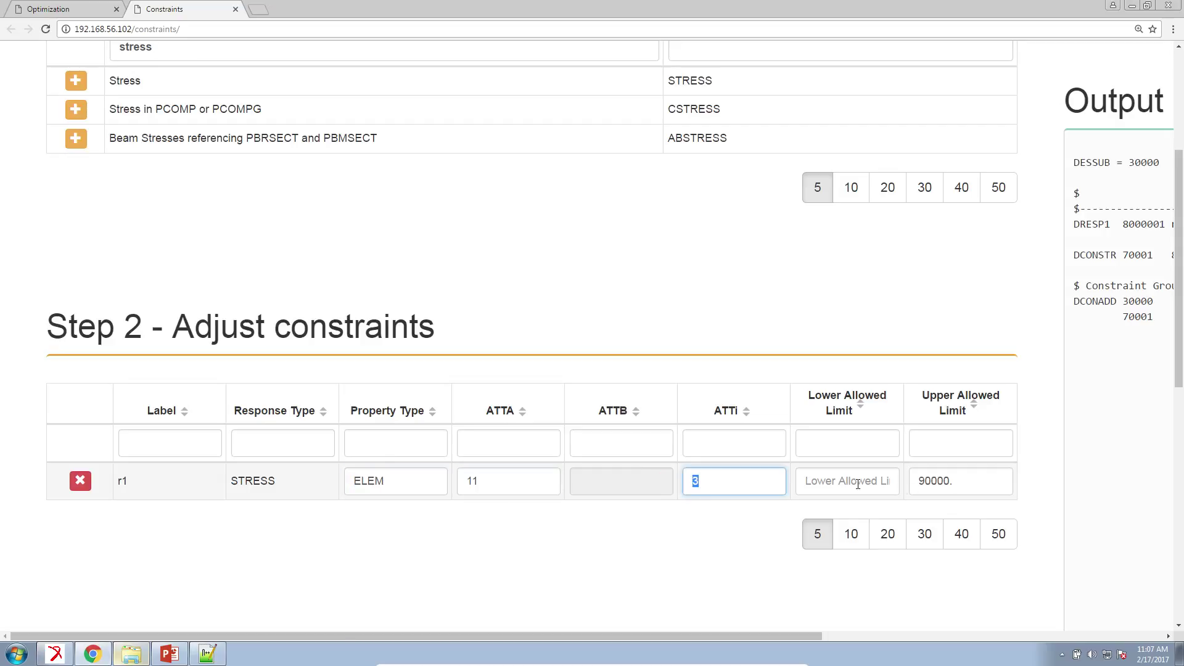
left_click_drag(953, 481, 917, 485)
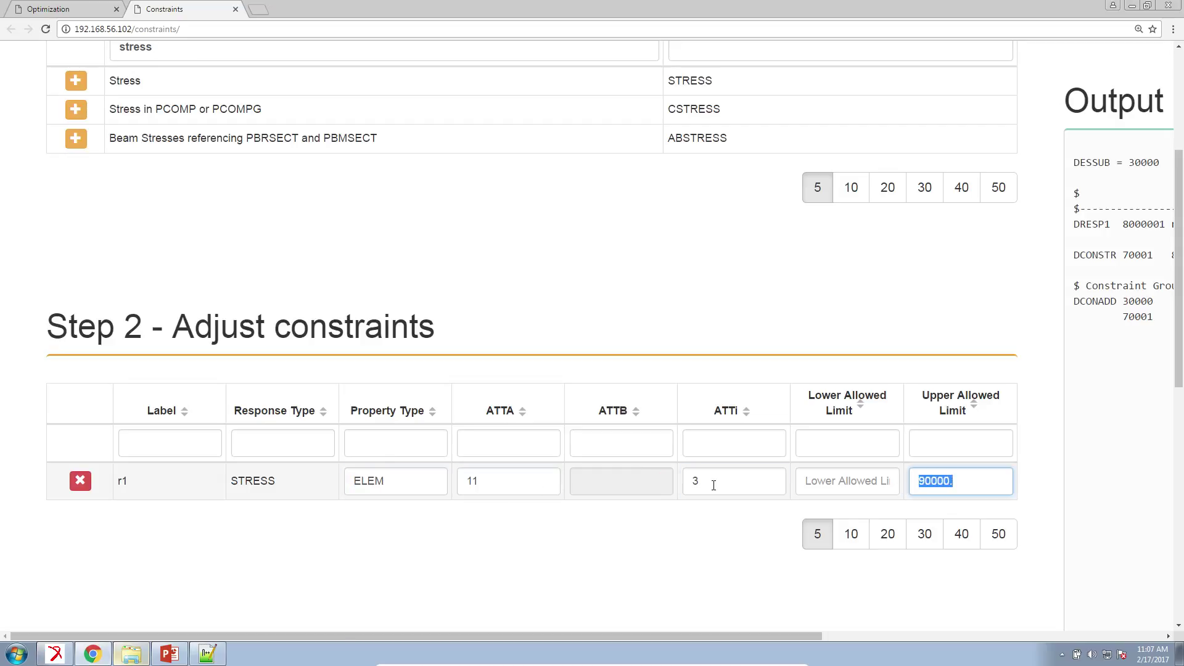
left_click_drag(480, 481, 466, 481)
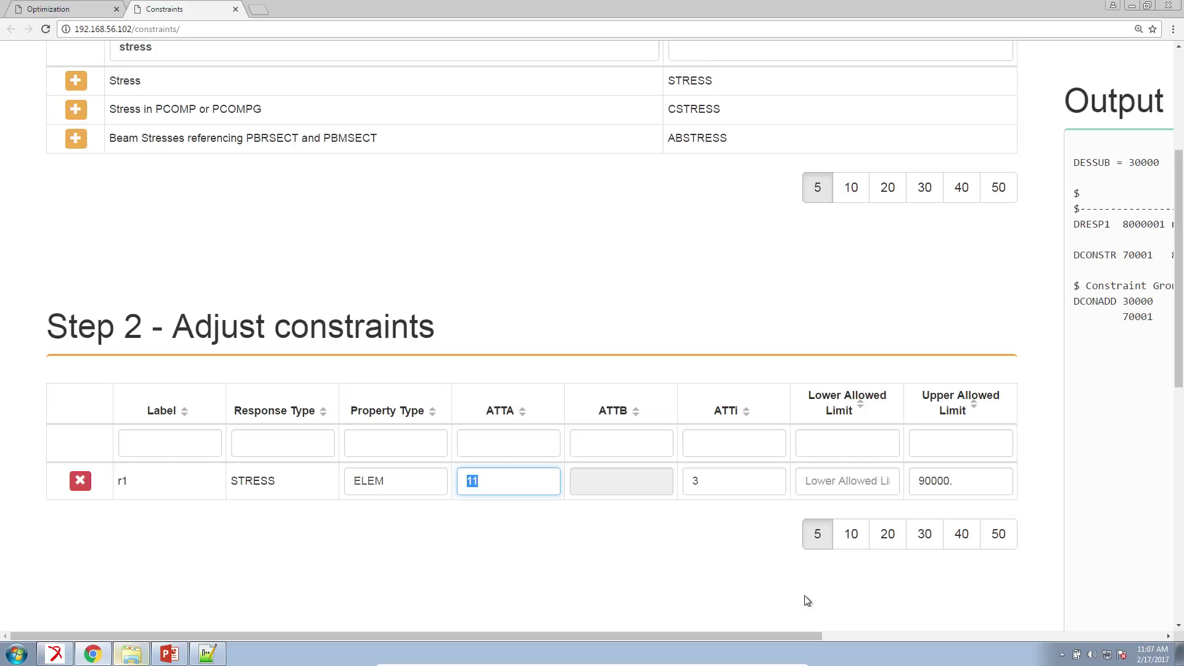
left_click_drag(672, 635, 977, 635)
left_click_drag(734, 342, 630, 192)
Step: Copy the DRESP1, DCONSTR and DCONADD cards into model.bdf at line 94 after DESVAR
right_click(645, 206)
left_click(660, 210)
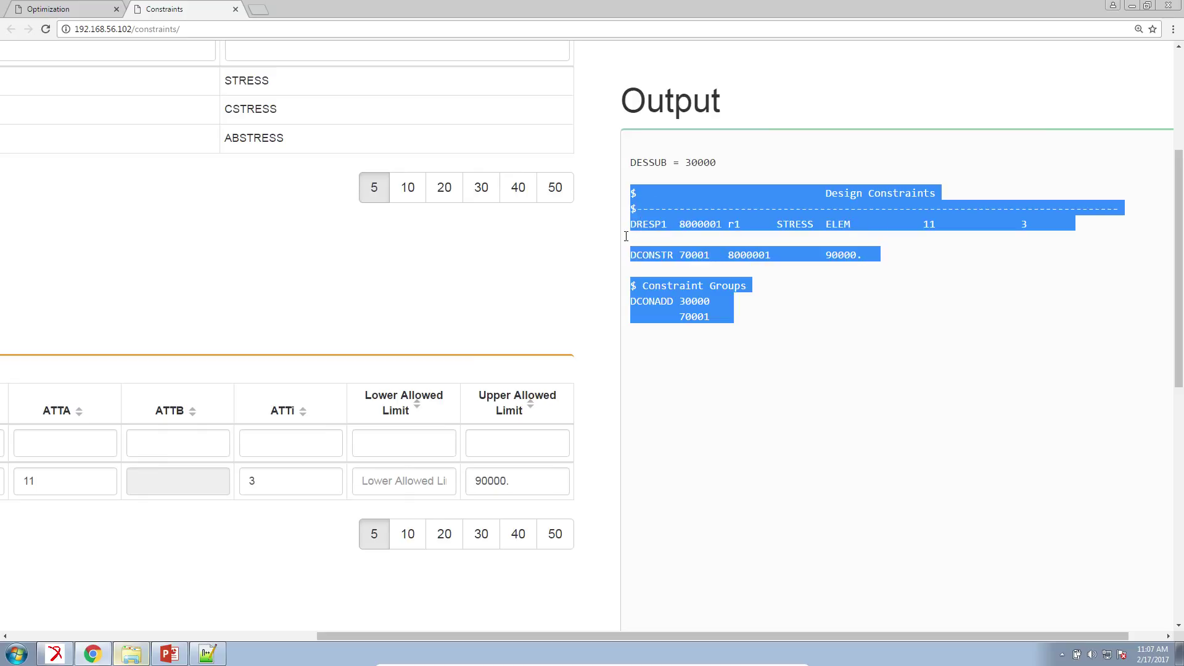
left_click(207, 653)
scroll(196, 524, "down", 19)
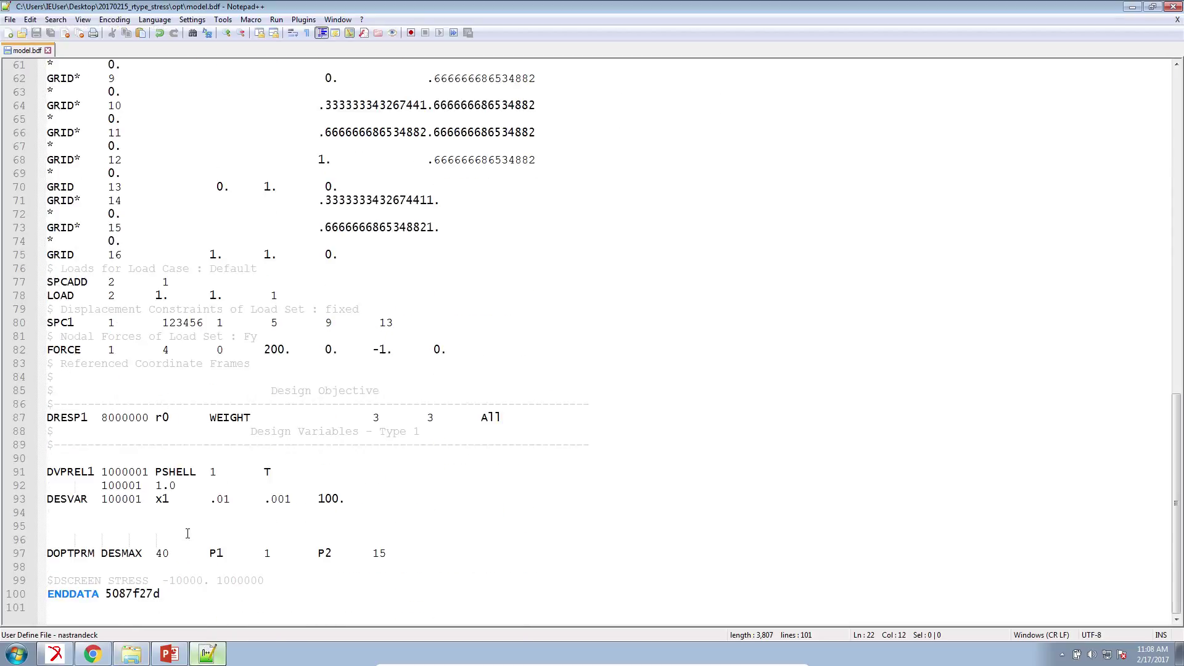
left_click(63, 514)
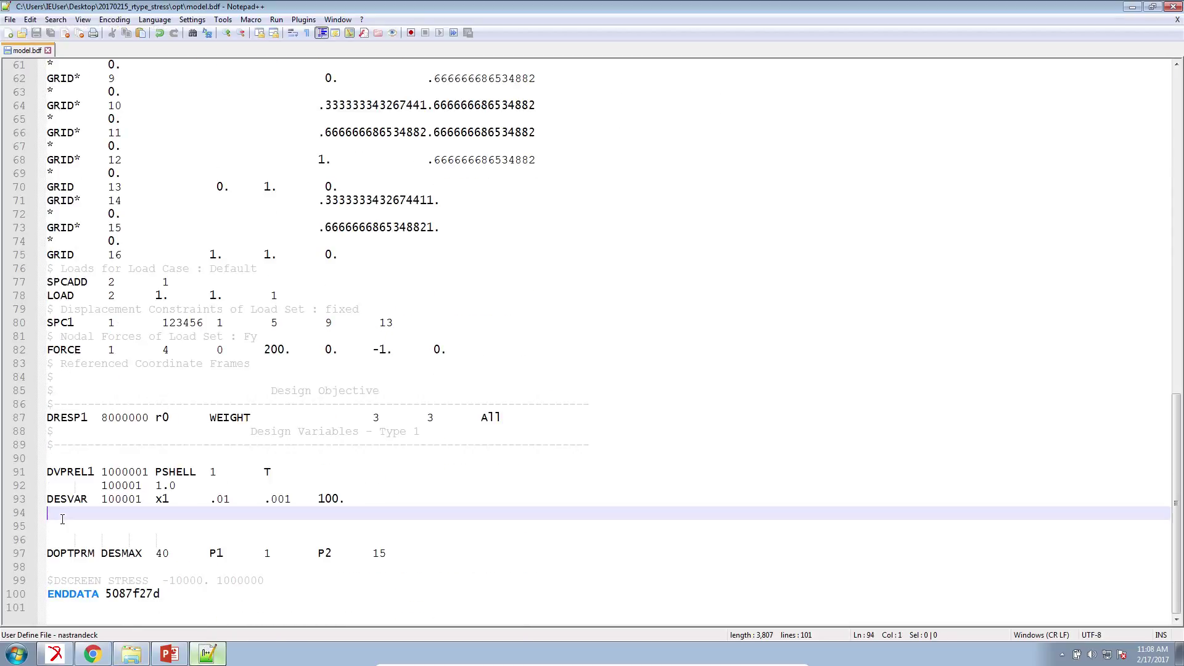
key("ctrl+v")
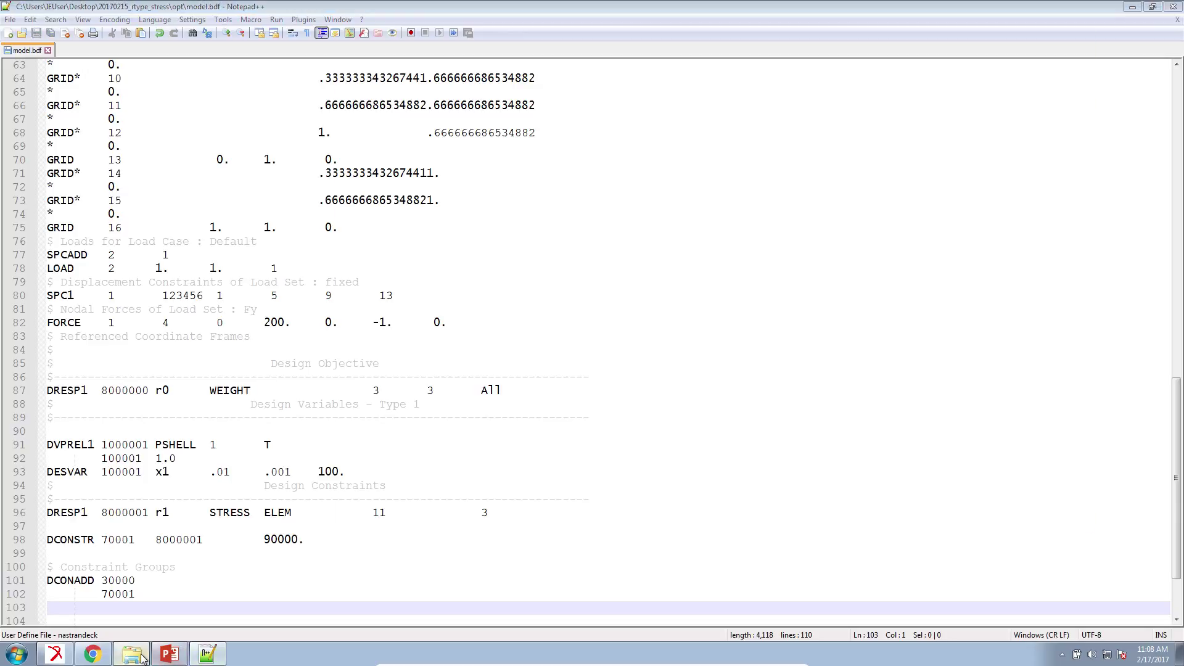
left_click(141, 658)
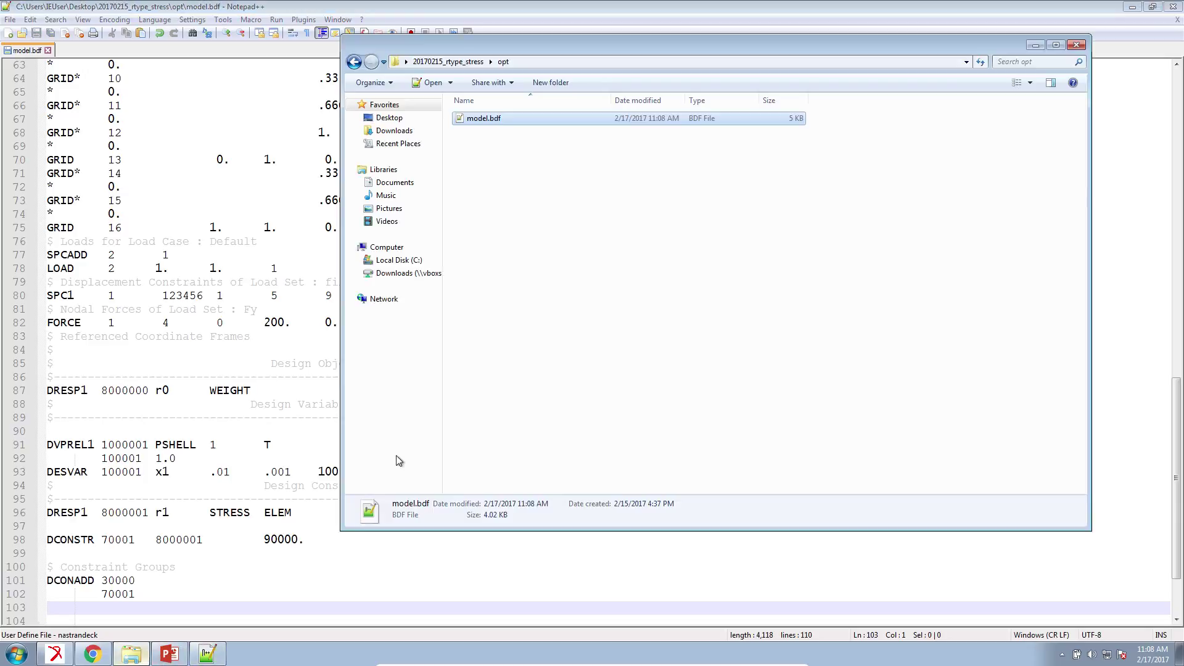
Step: Run model.bdf from Desktop > 20170215_rtype_stress > opt in MSC Nastran 2014
left_click(17, 660)
type("nastran")
key("Return")
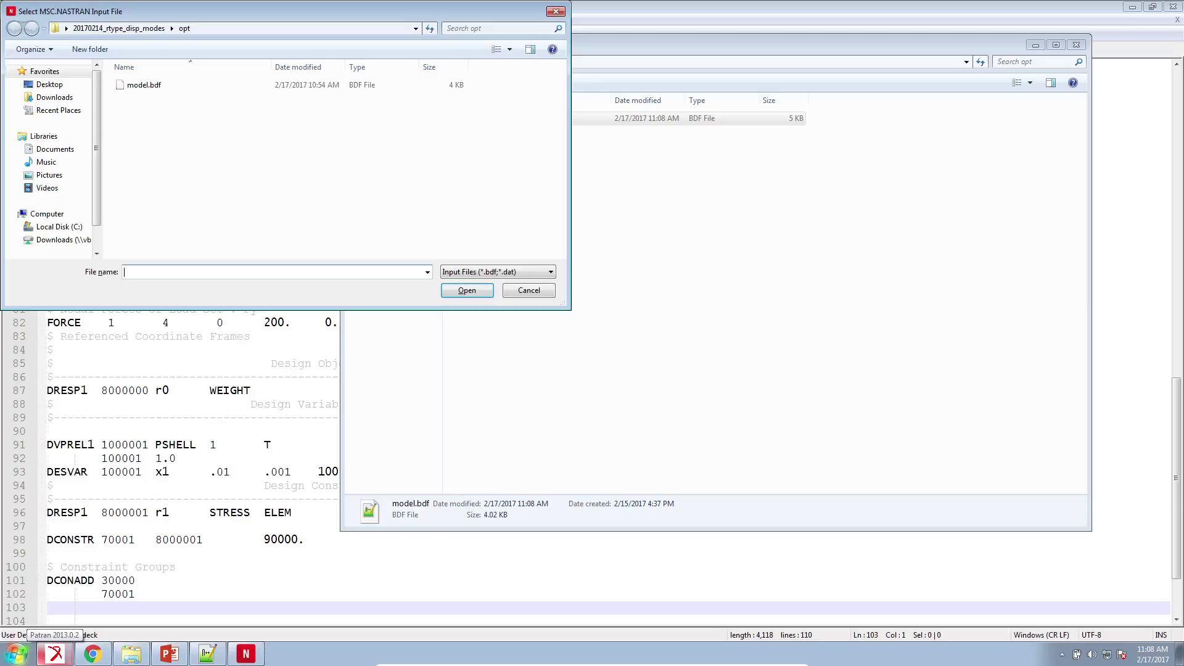
left_click(77, 87)
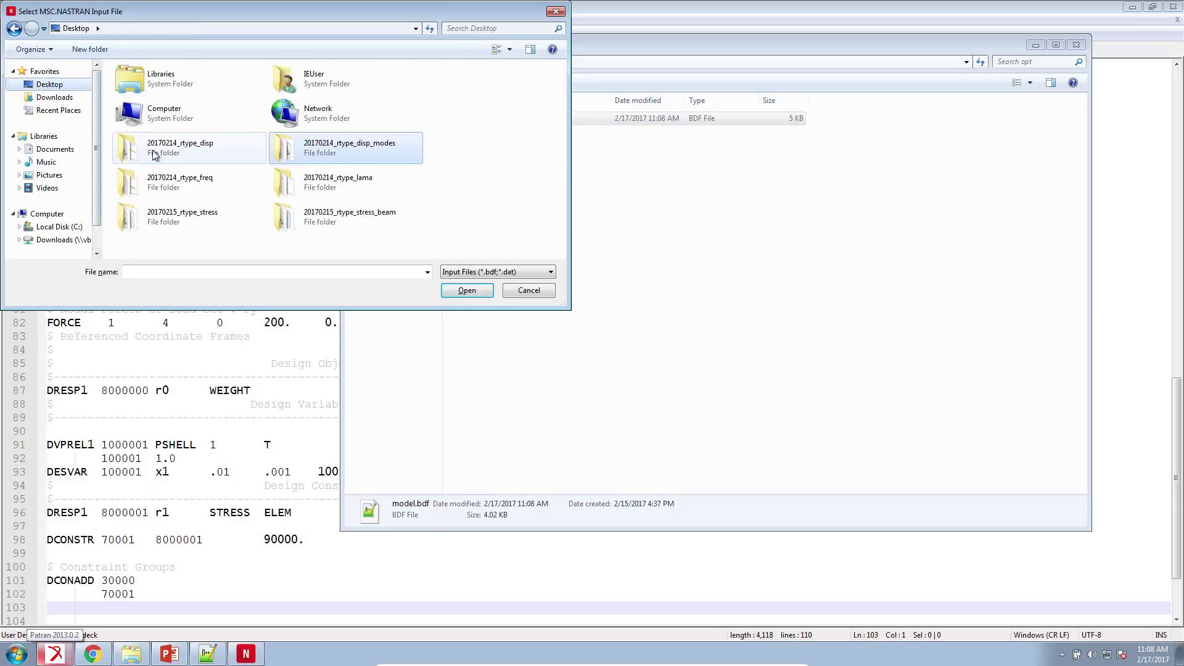
double_click(209, 216)
double_click(154, 83)
double_click(148, 85)
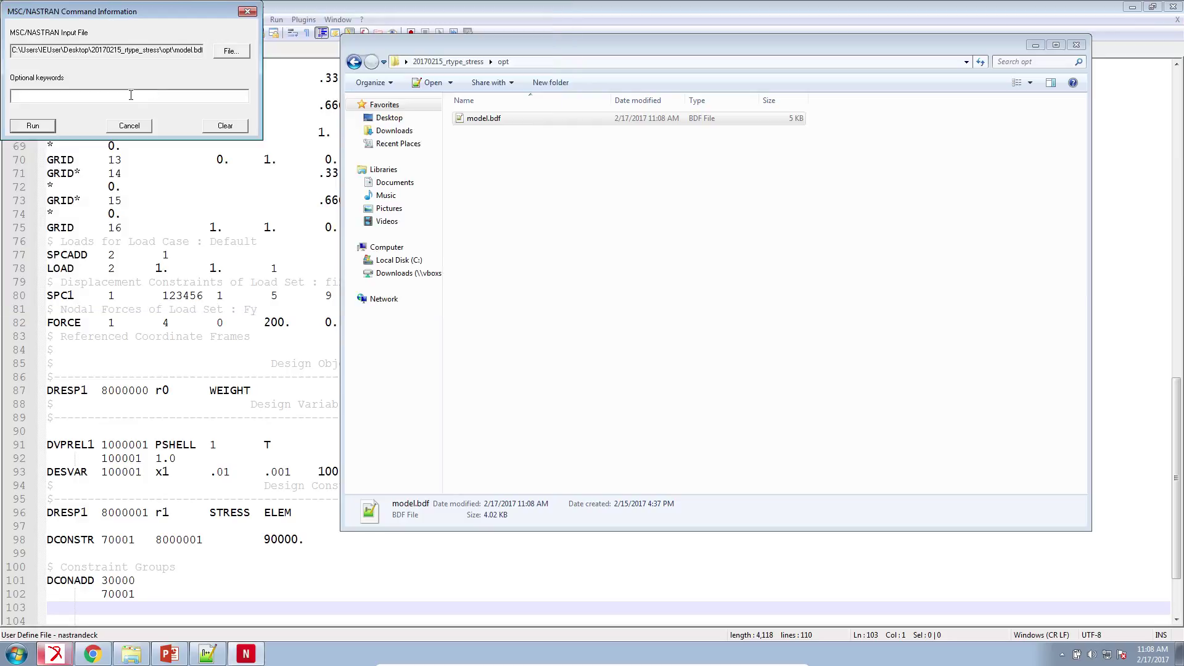
left_click(46, 128)
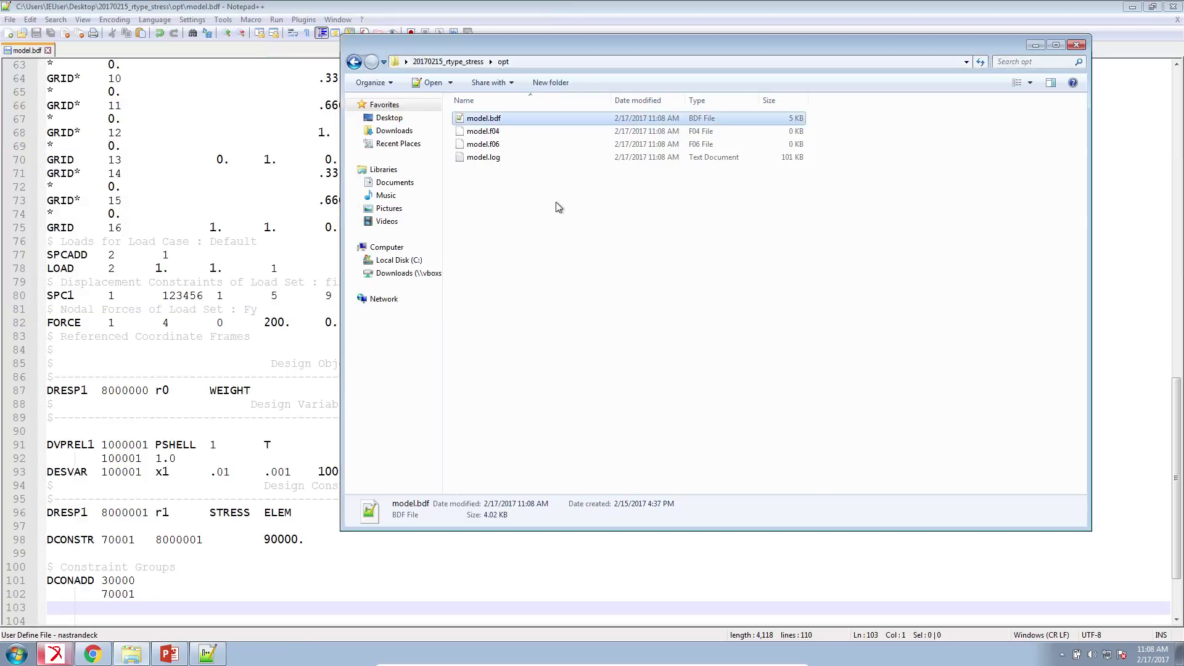
Step: Delete the resulting f04, f06 and log files from the opt folder
left_click_drag(527, 196, 498, 130)
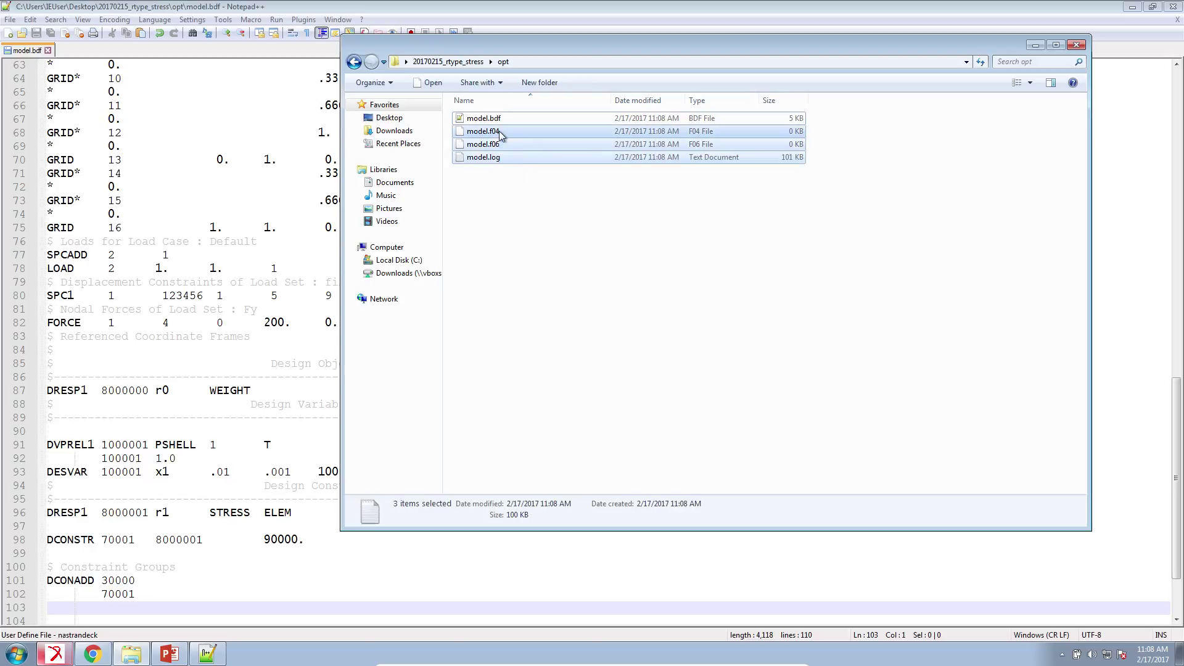
key("Delete")
key("Return")
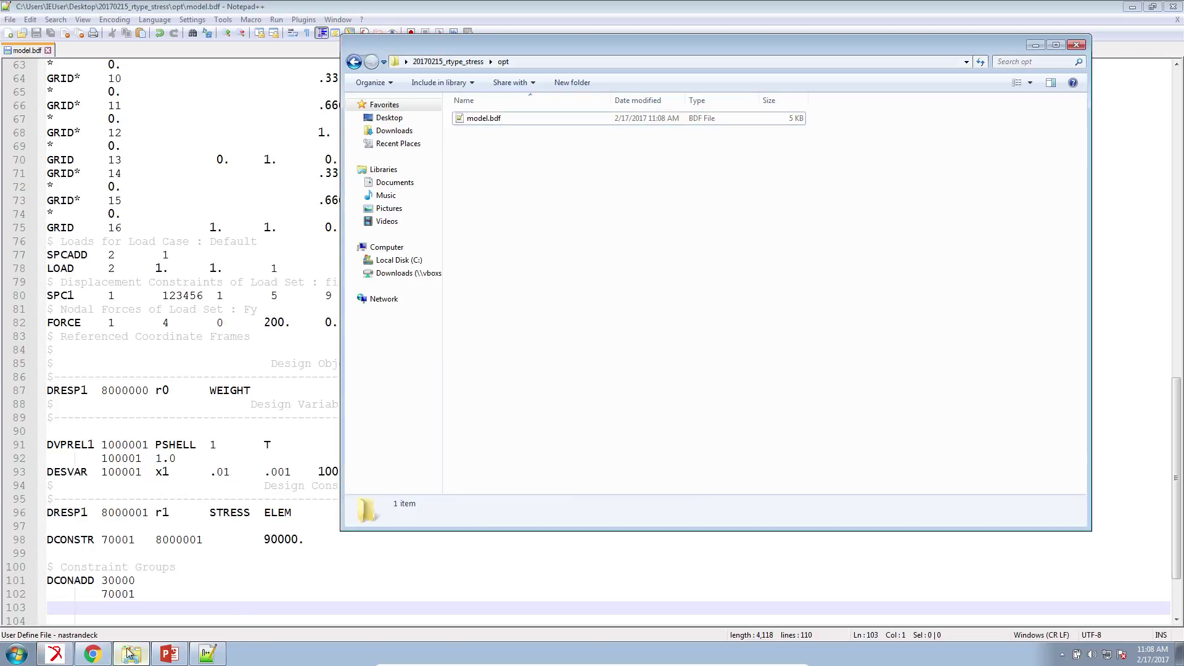
Step: Close PowerPoint, saving changes to rtype_stress.pptx
left_click(165, 657)
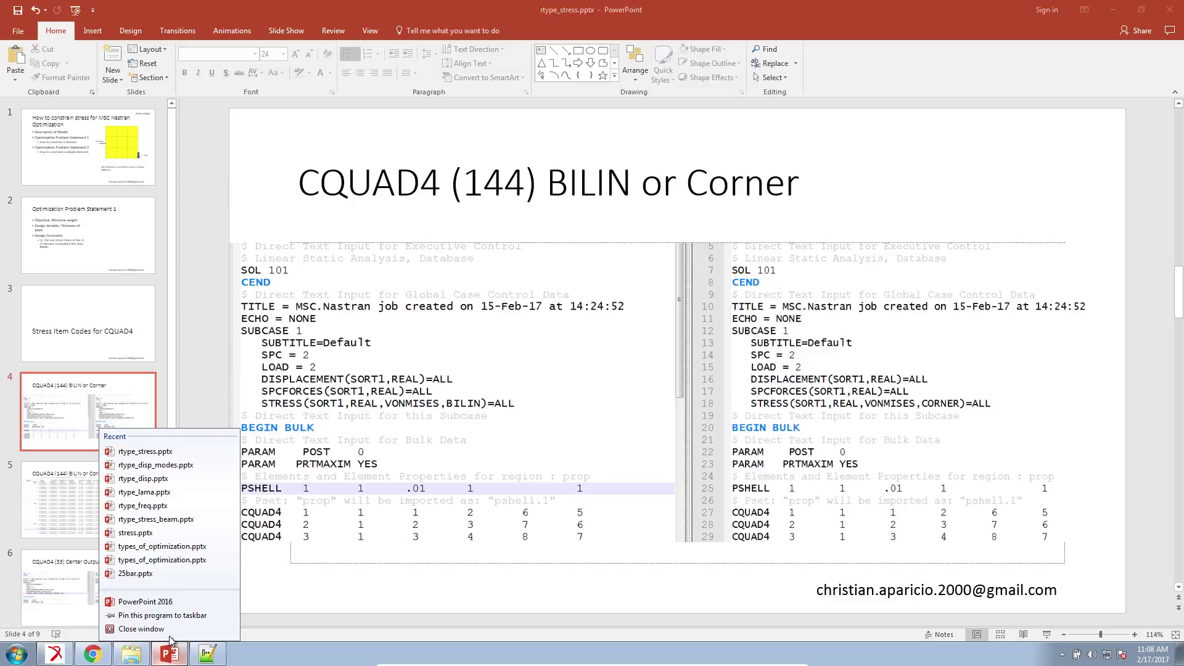
left_click(167, 628)
left_click(540, 341)
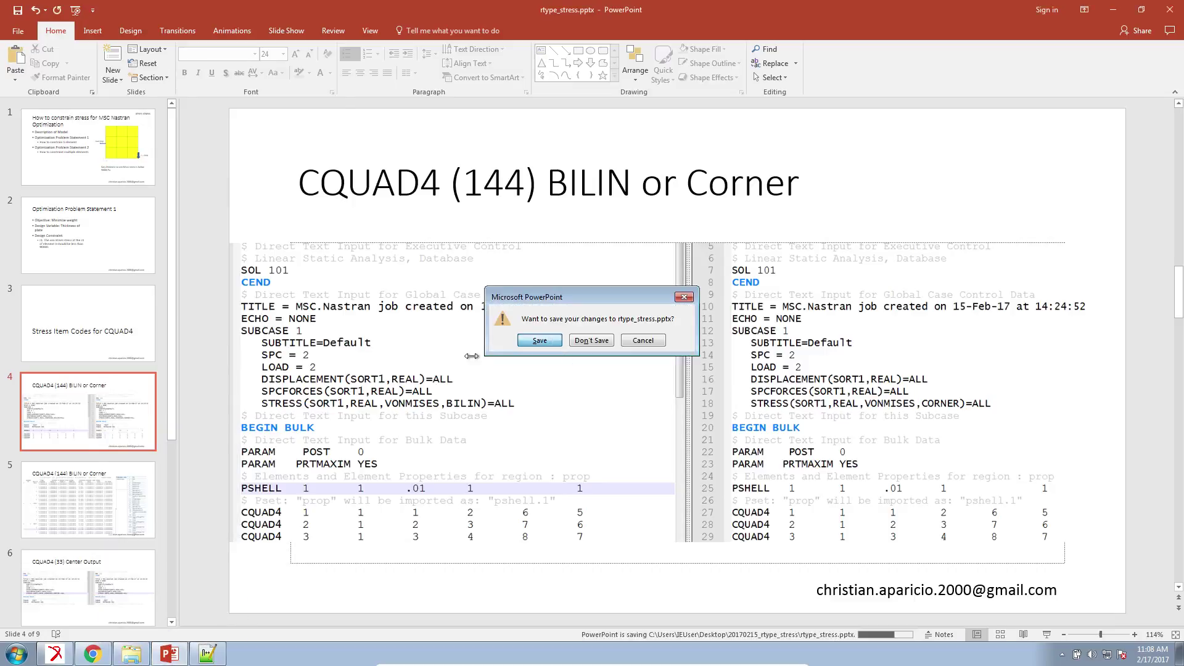
Step: Close the browser's Constraints tab, leaving the Optimization navigation page
left_click(92, 653)
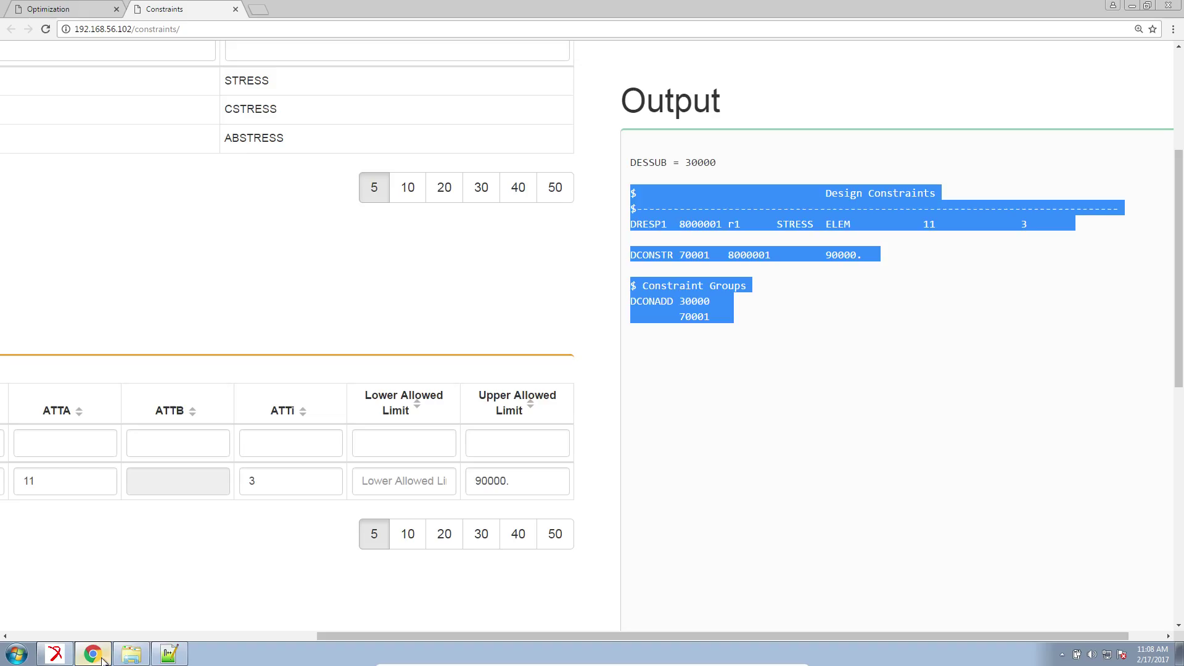
left_click(235, 10)
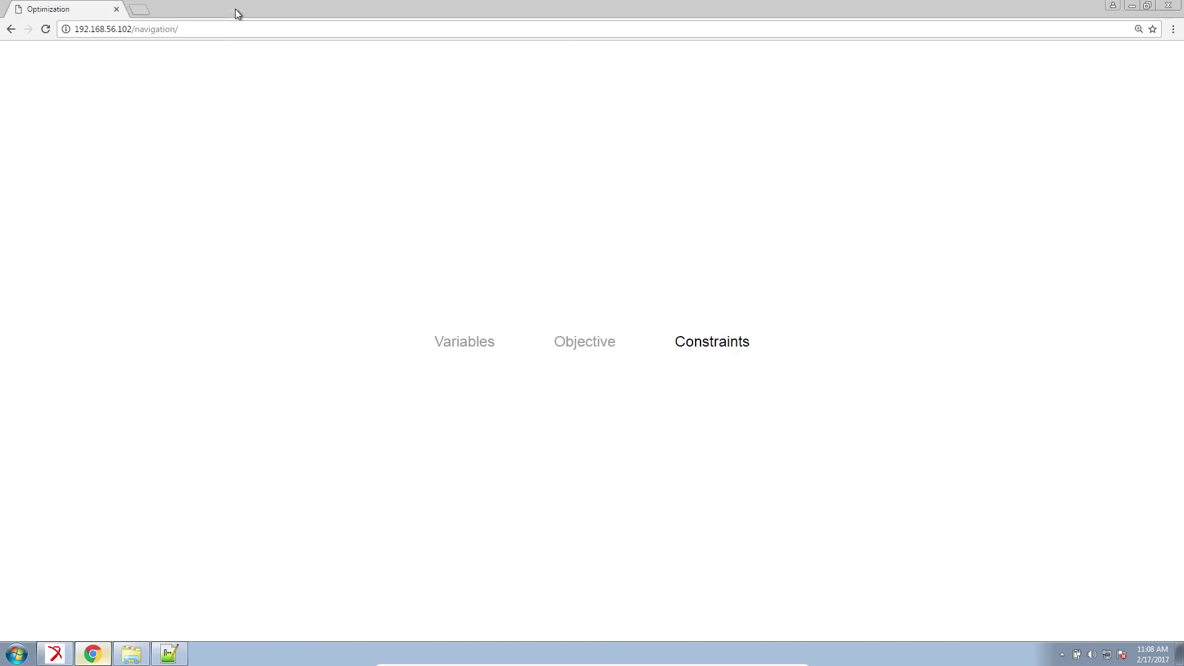
left_click(134, 656)
Step: Close the browser and rerun model.bdf in MSC Nastran, producing nine files including model.f06 and model.xdb
right_click(93, 653)
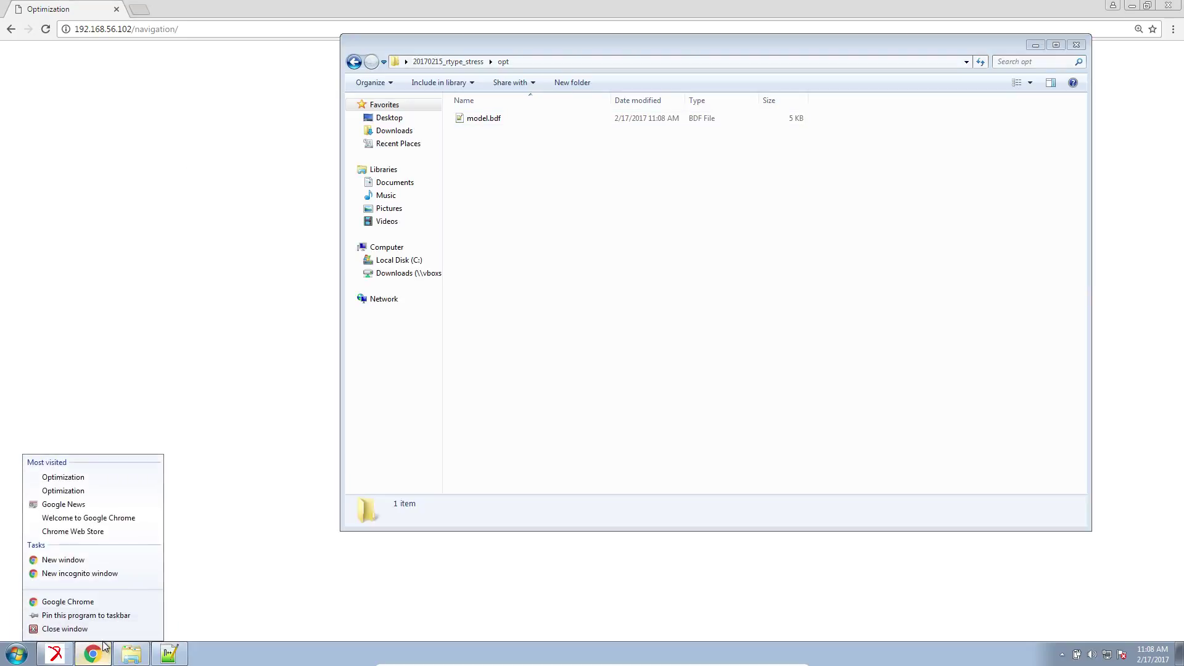
left_click(80, 627)
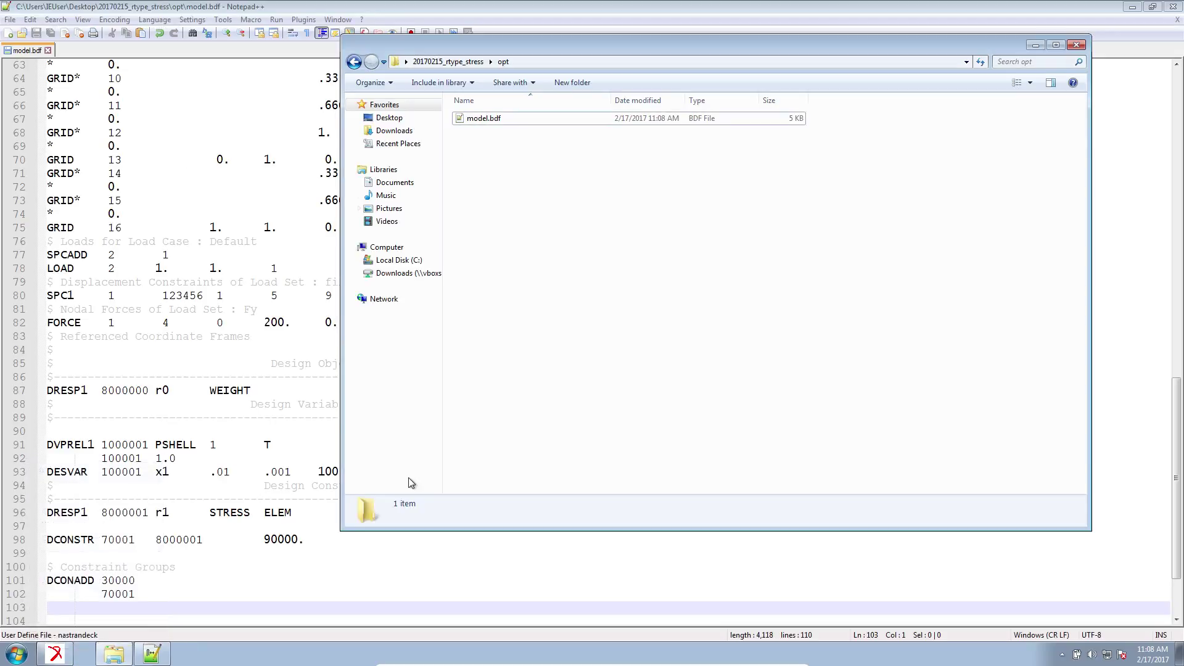
left_click(17, 655)
type("nast")
key("Return")
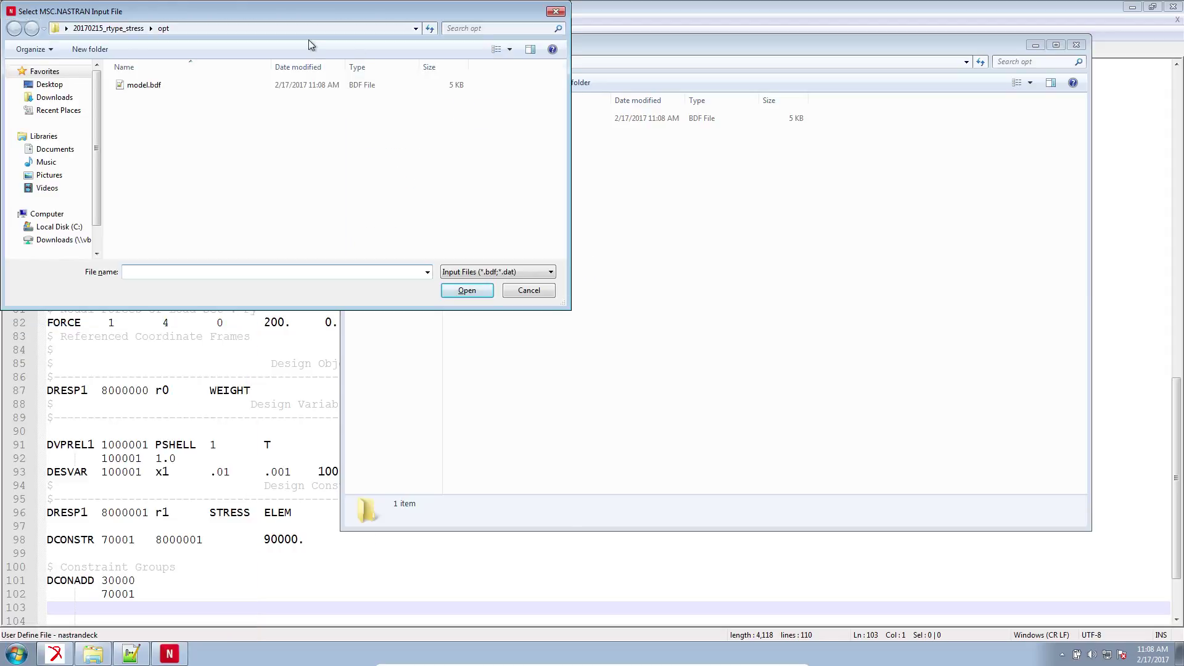
left_click(135, 85)
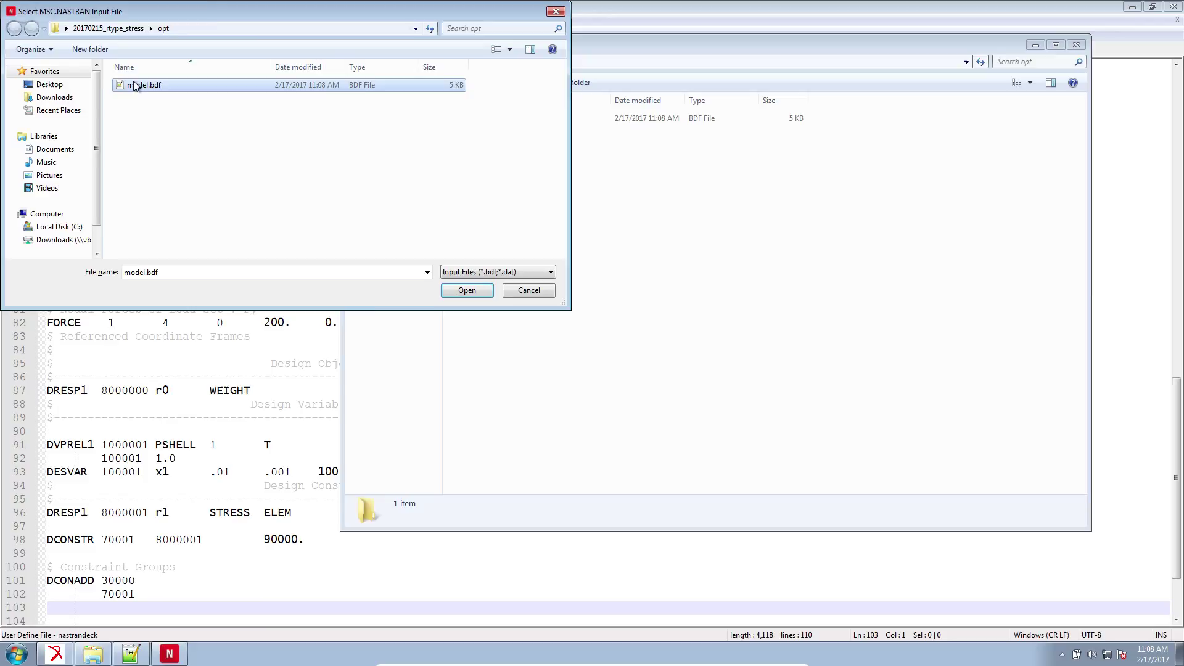
double_click(135, 85)
left_click(47, 121)
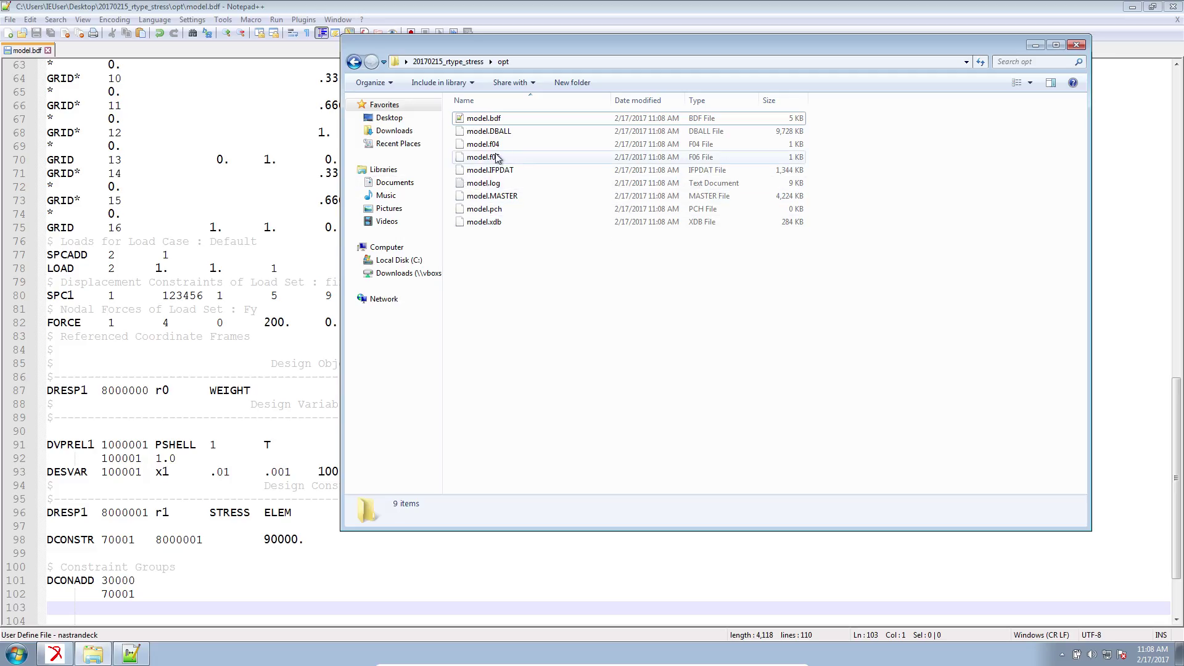
Step: Open model.f06 in Notepad++ and highlight the 'RUN TERMINATED DUE TO HARD CONVERGENCE' message at cycle 2
left_click_drag(494, 158, 218, 381)
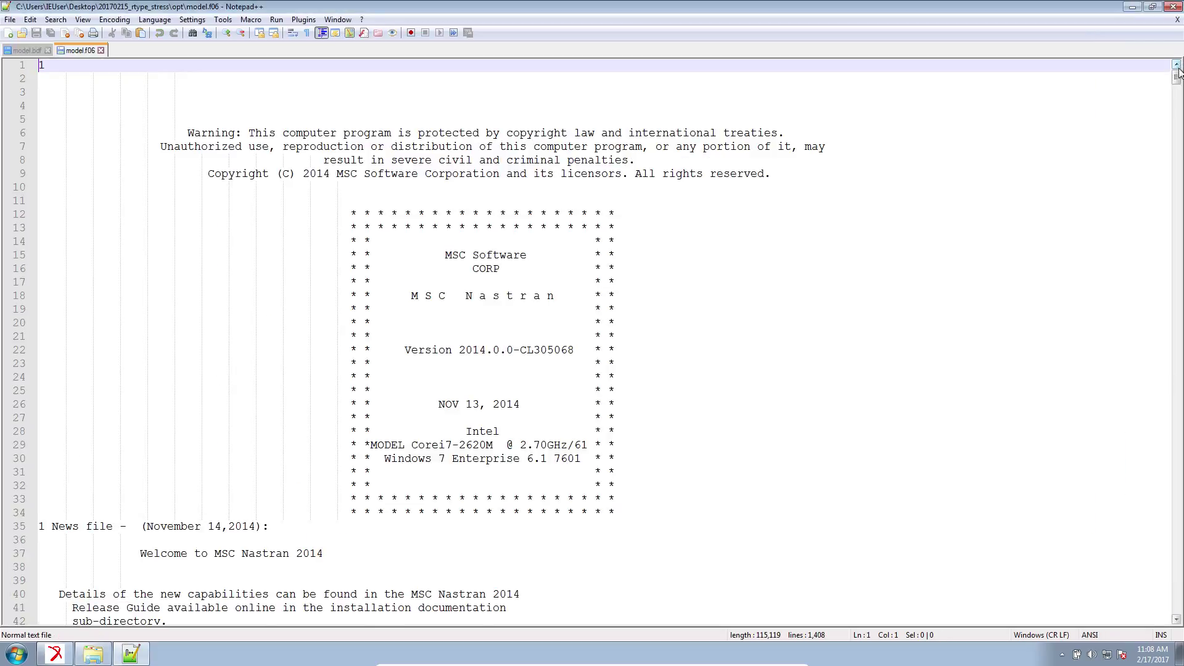
left_click_drag(1179, 75, 1177, 620)
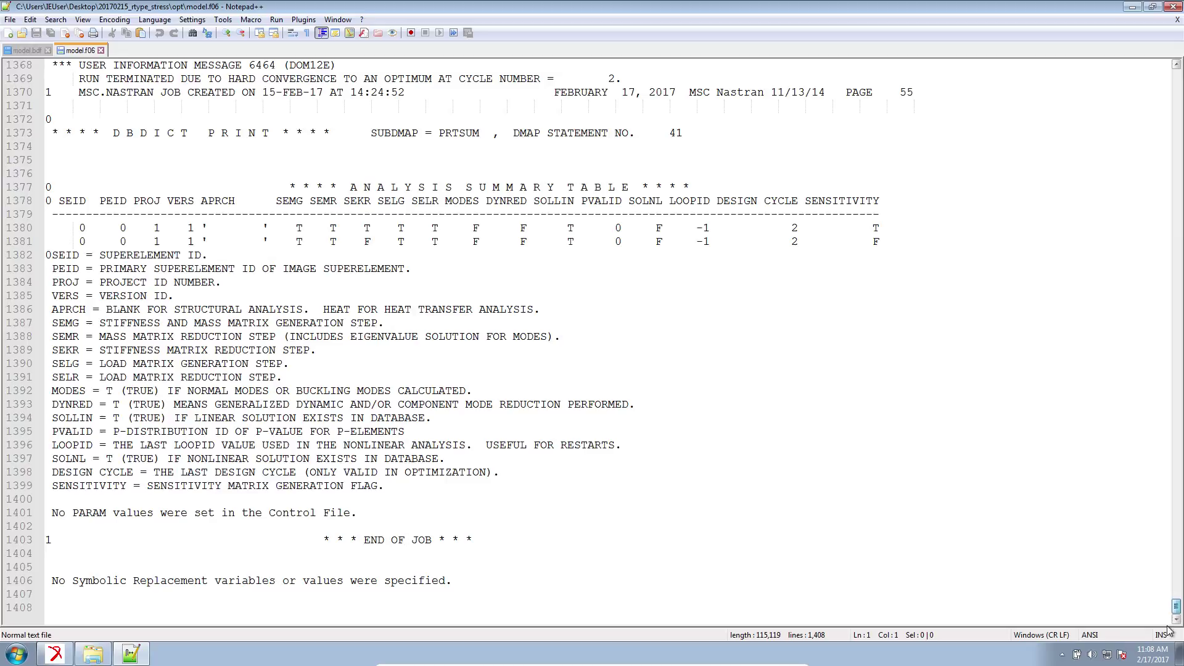
scroll(414, 374, "up", 1)
scroll(414, 375, "up", 2)
left_click_drag(87, 200, 533, 198)
scroll(521, 231, "up", 6)
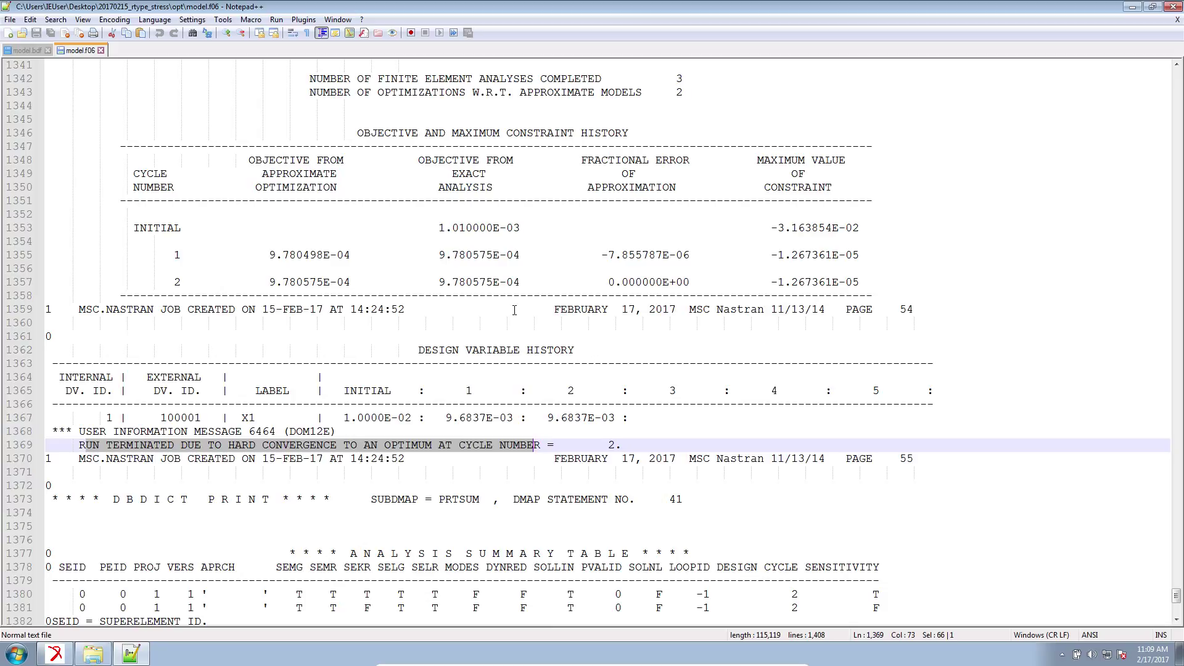
Step: Delete the previously attached XDB results file from the Patran model
left_click(55, 654)
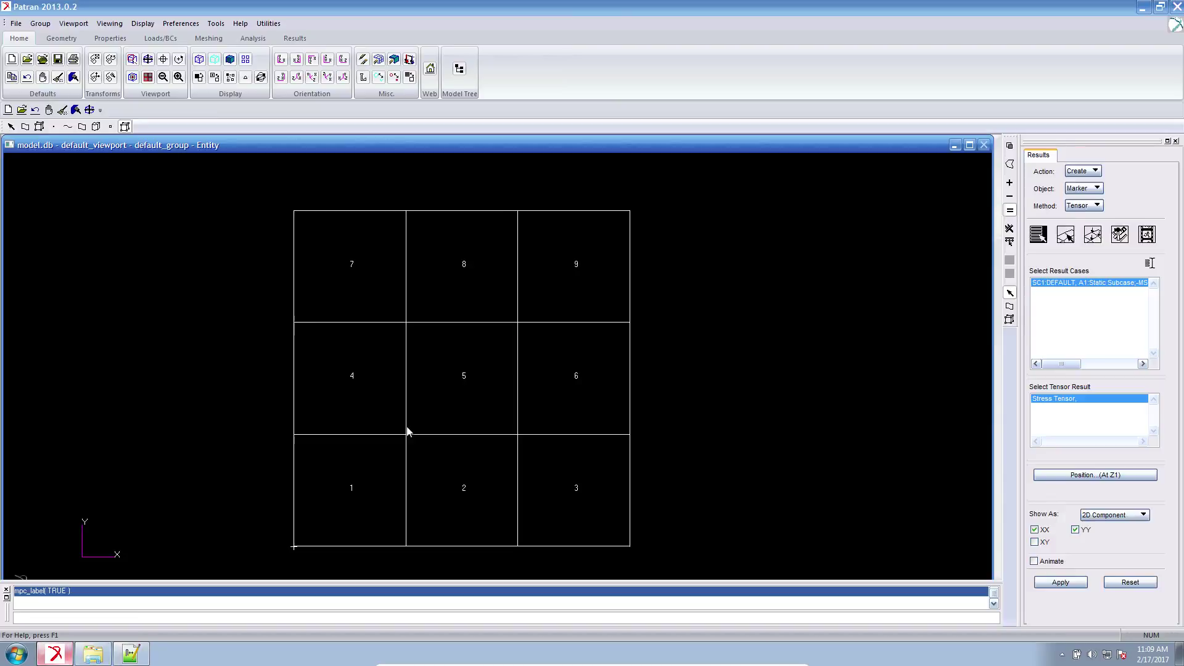
left_click(255, 38)
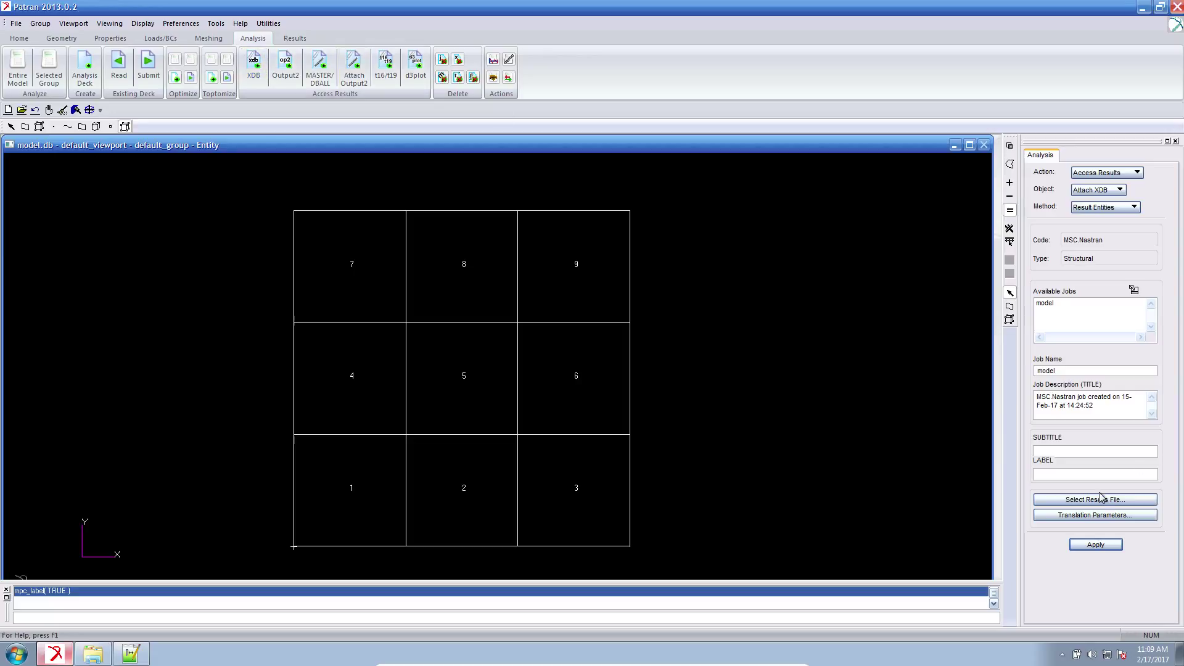
left_click(458, 59)
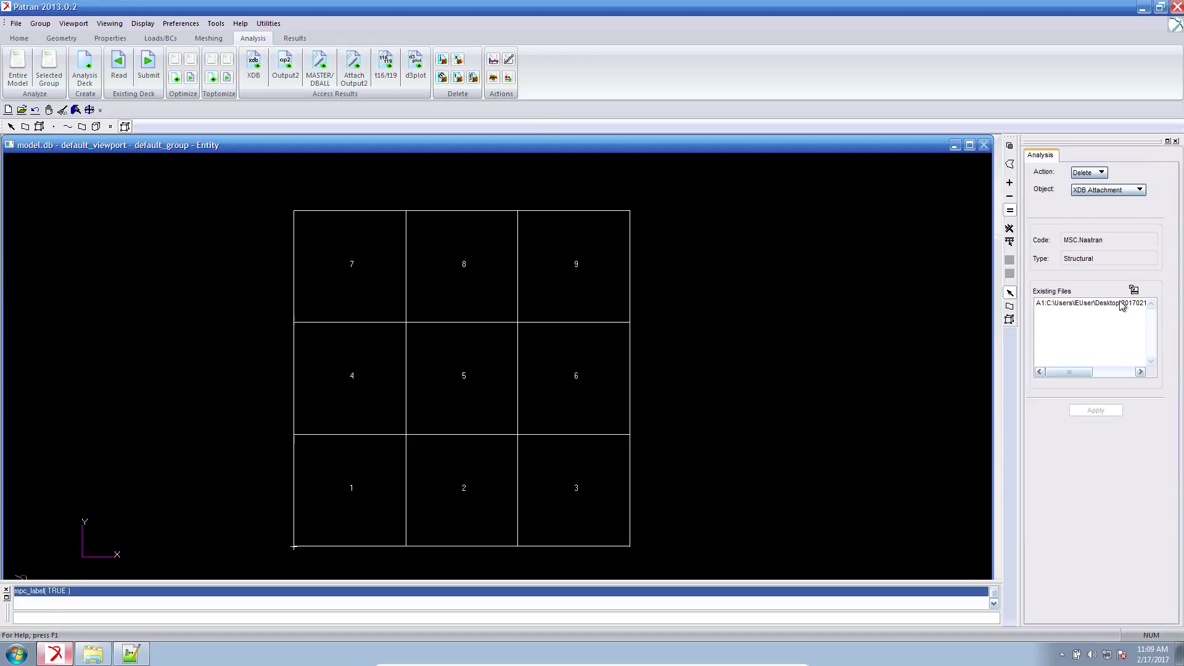
left_click(1121, 304)
left_click(1096, 410)
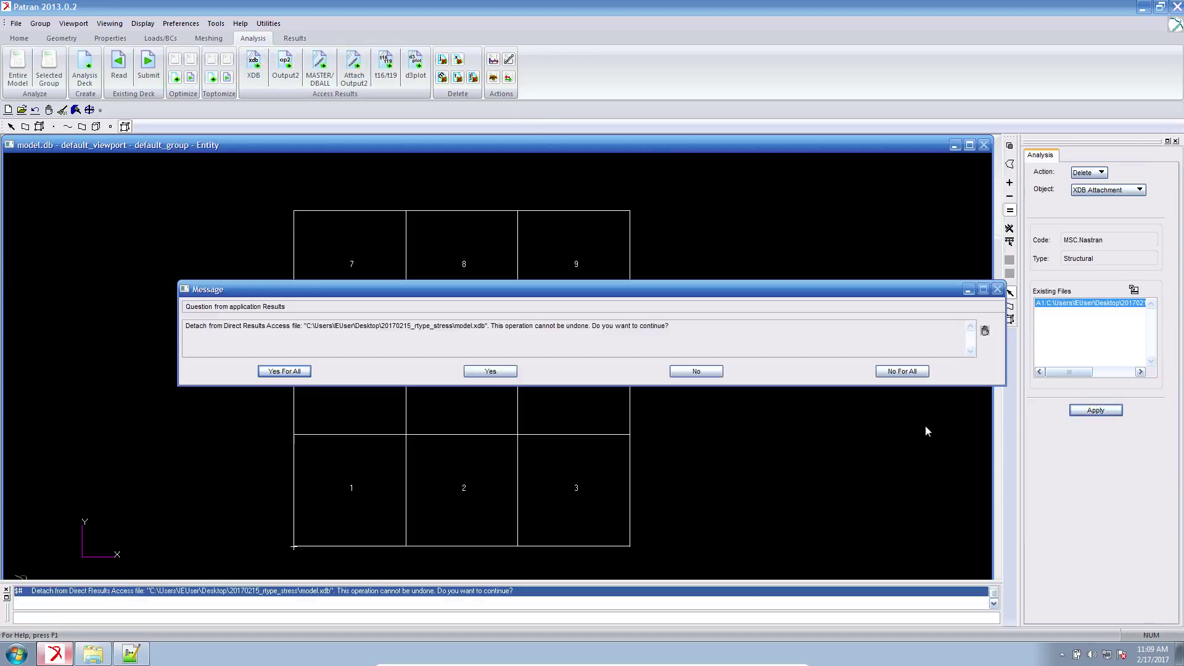
left_click(290, 374)
Step: Attach opt/model.xdb as the new results file for design cycles 0 and 2
left_click(253, 61)
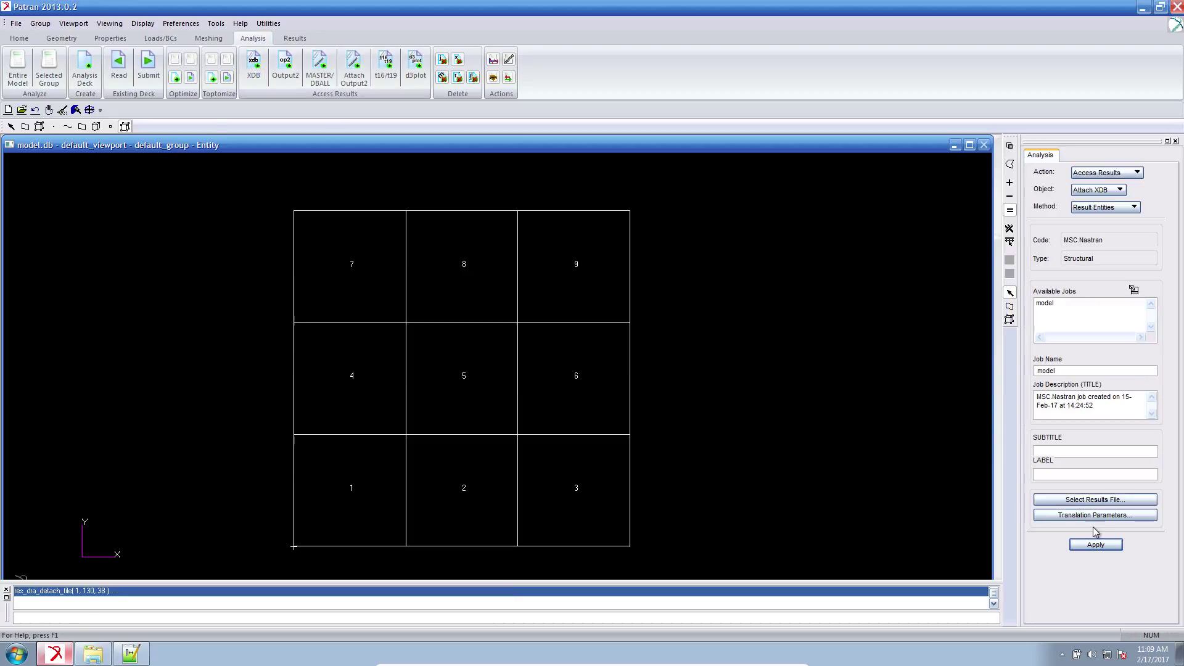
left_click(1099, 502)
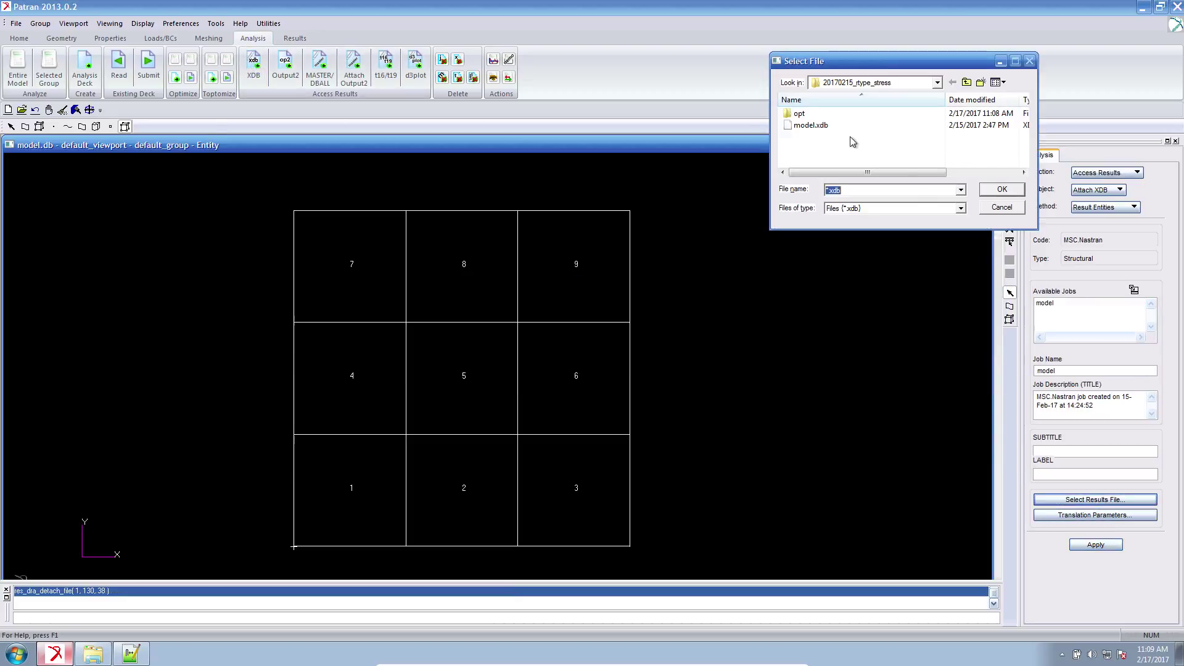
double_click(802, 114)
left_click(804, 116)
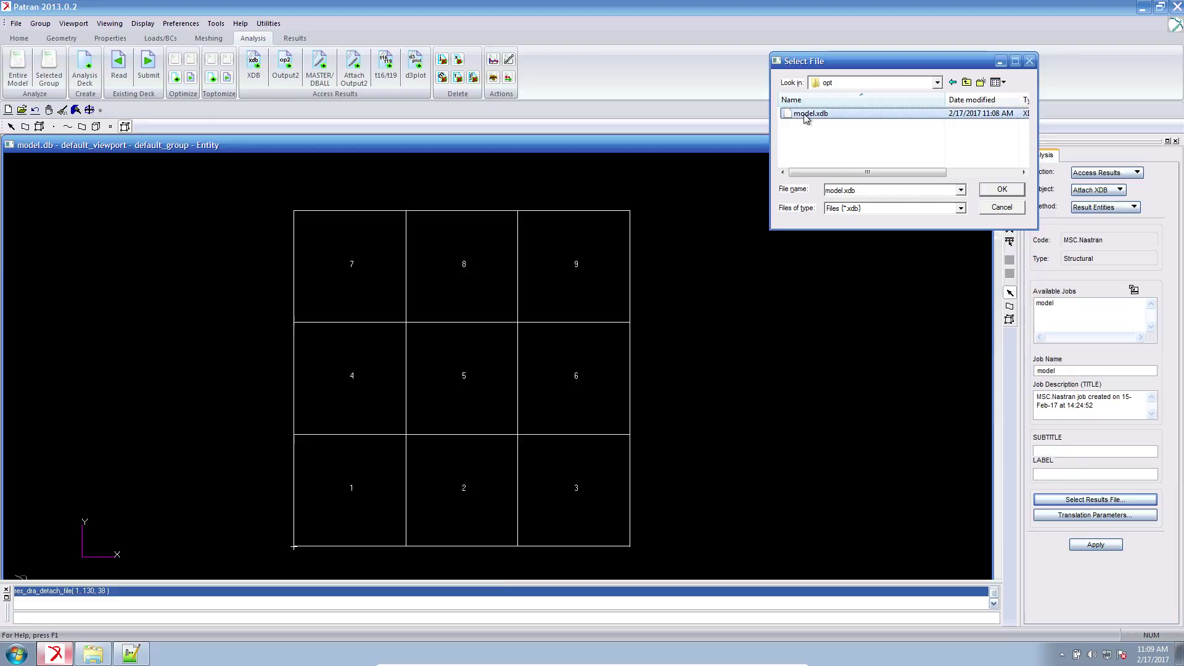
double_click(805, 116)
left_click(1103, 545)
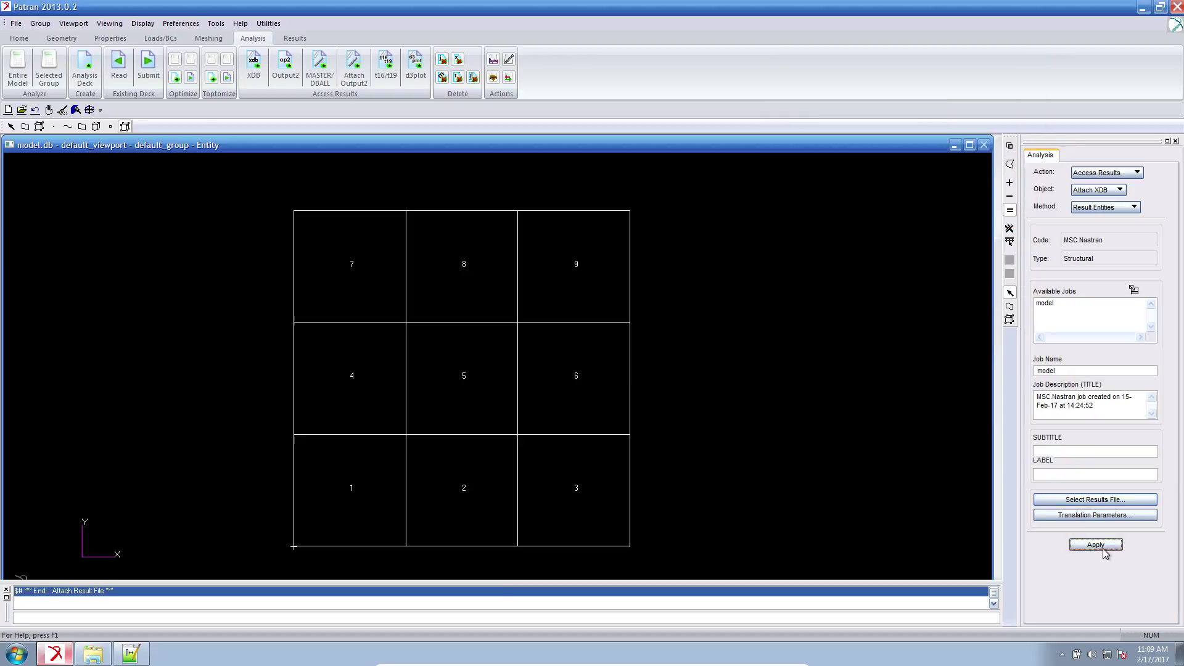
left_click(294, 39)
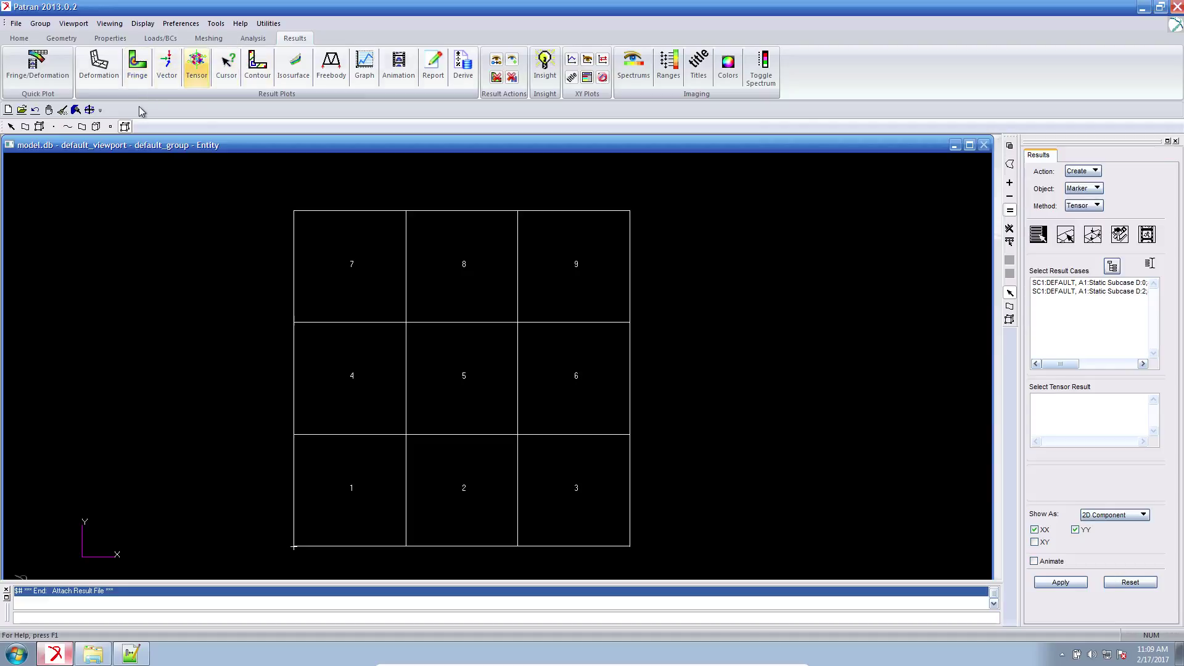
Step: Hide element labels and plot subcase D:0 Stress Tensor von Mises as scalar markers
left_click(124, 126)
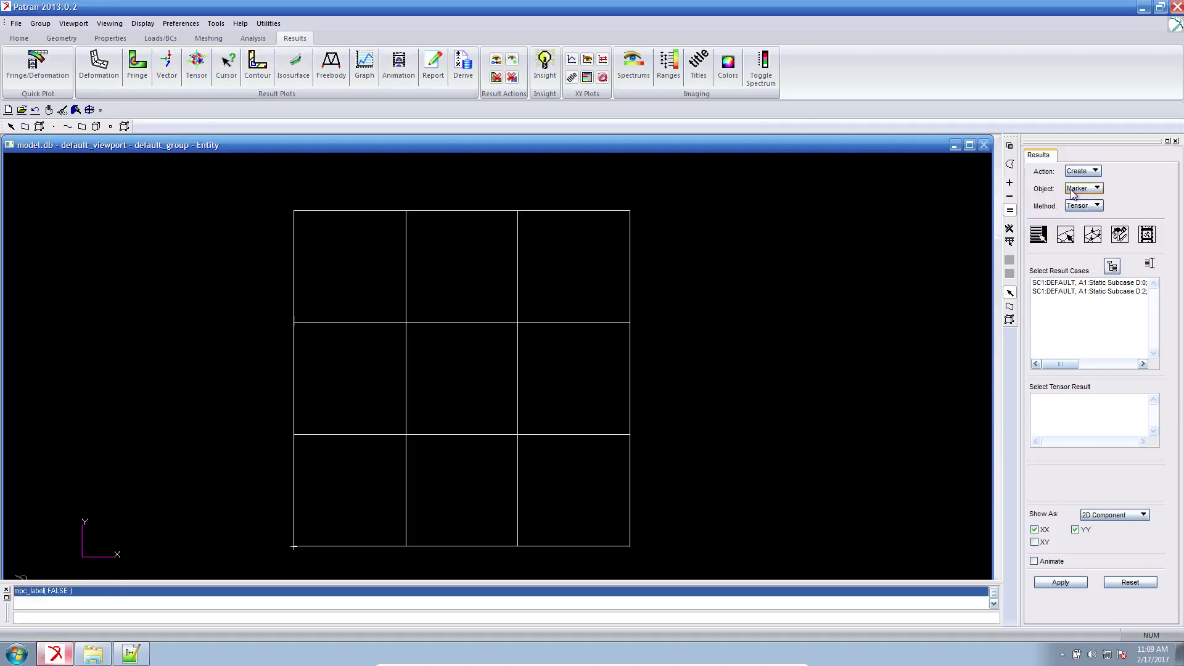
left_click(1083, 205)
left_click(1101, 213)
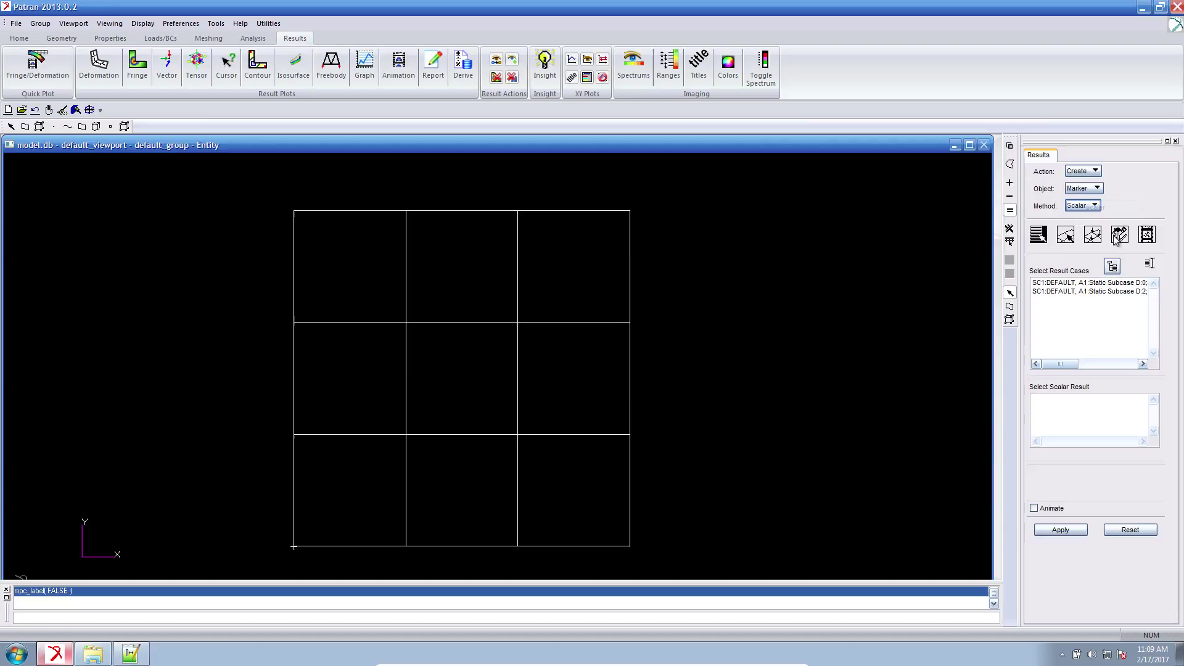
left_click(1108, 285)
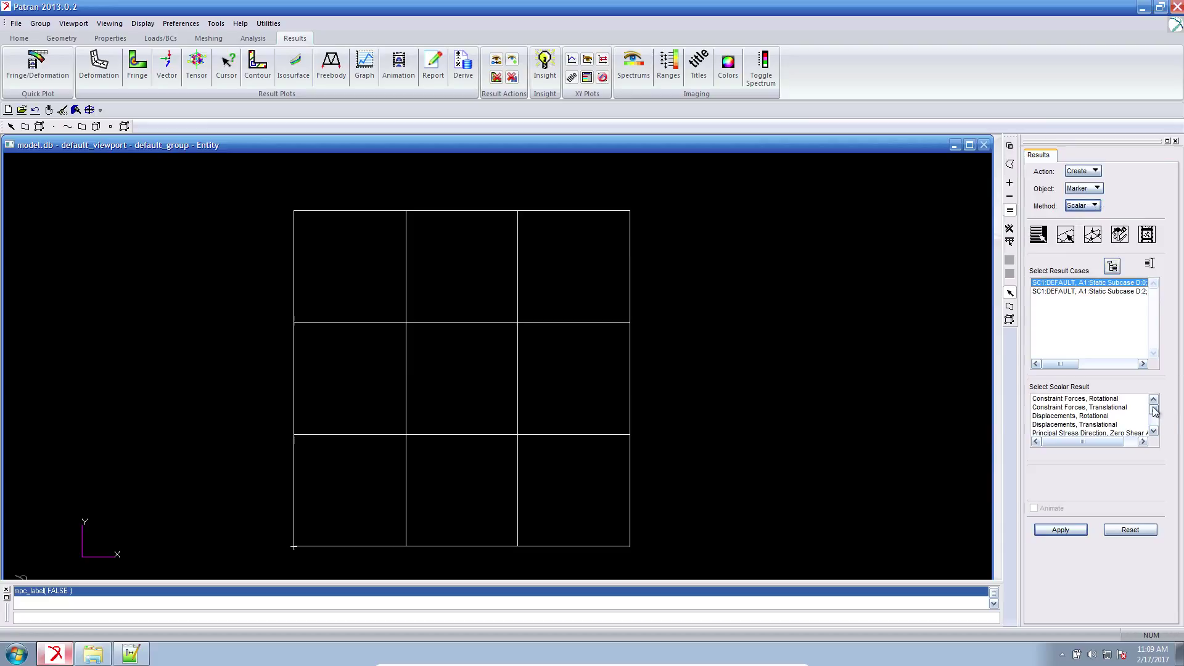
scroll(1146, 422, "down", 3)
left_click(1114, 425)
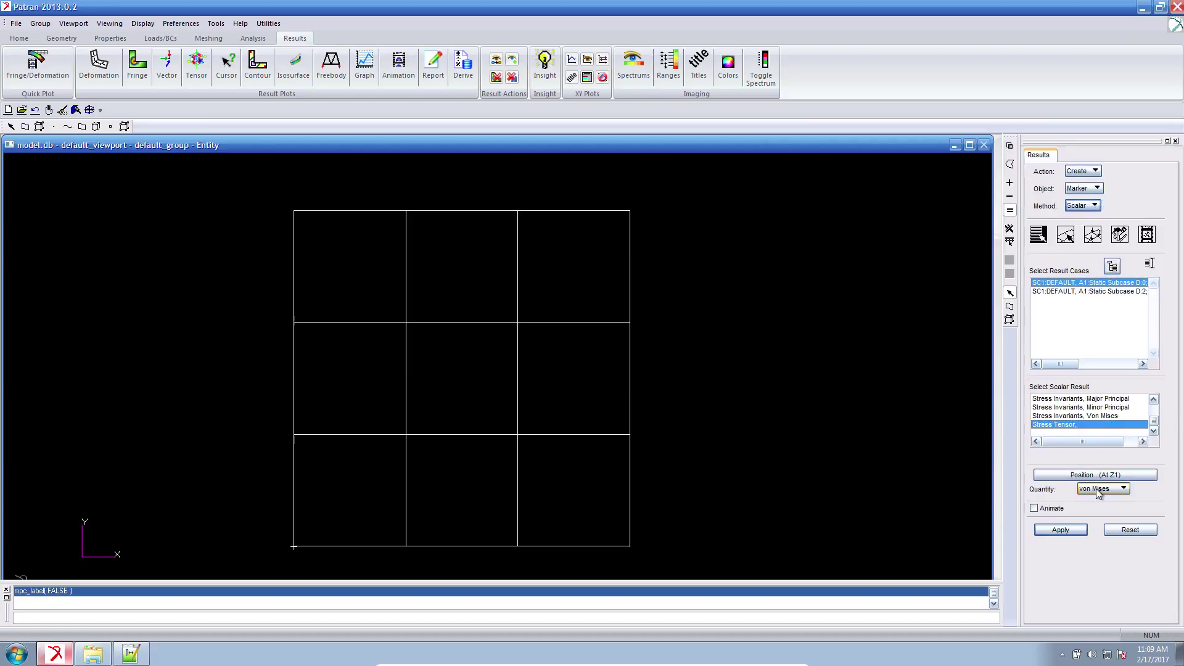
left_click(1119, 234)
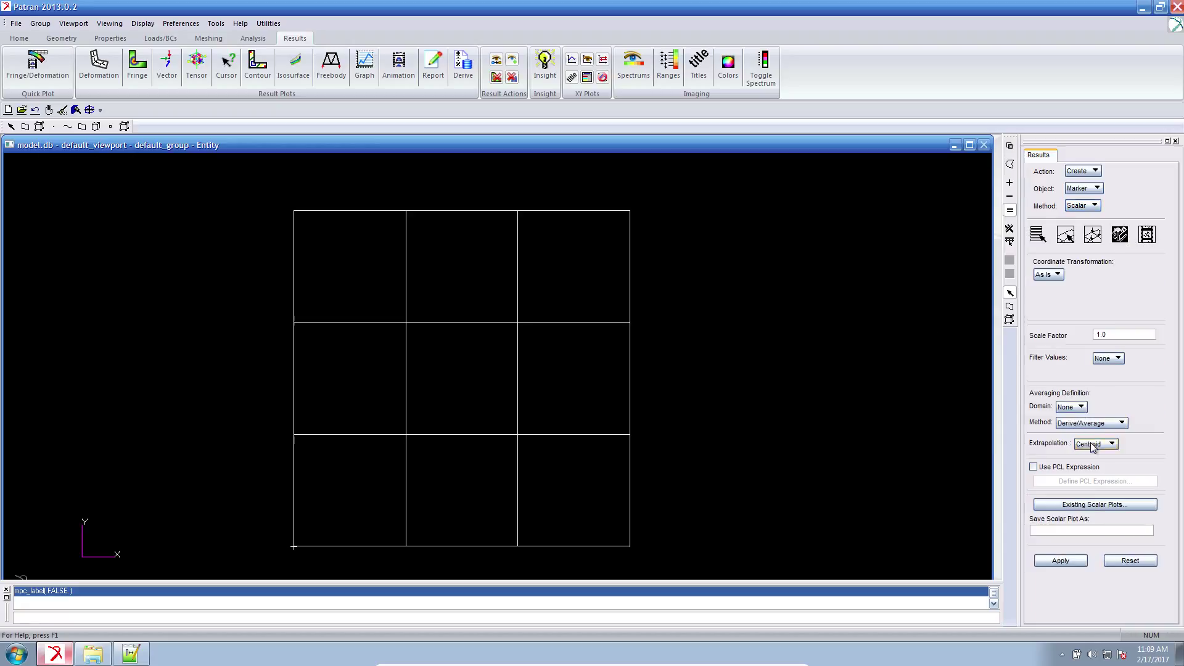
left_click(1092, 234)
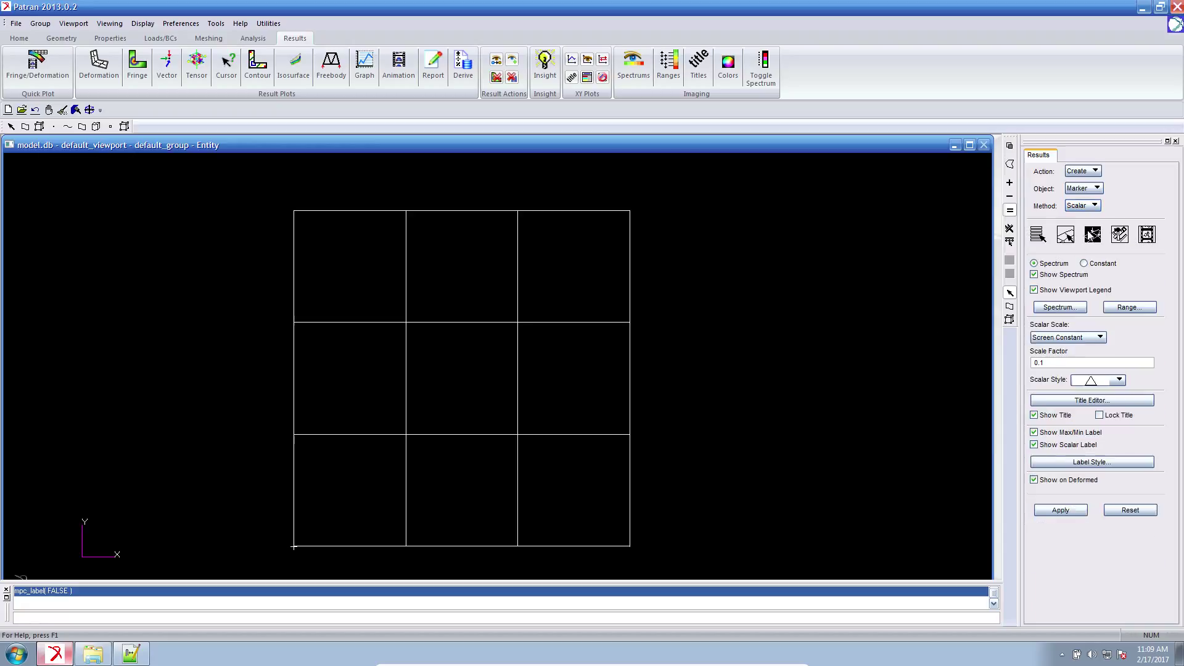
left_click(1038, 236)
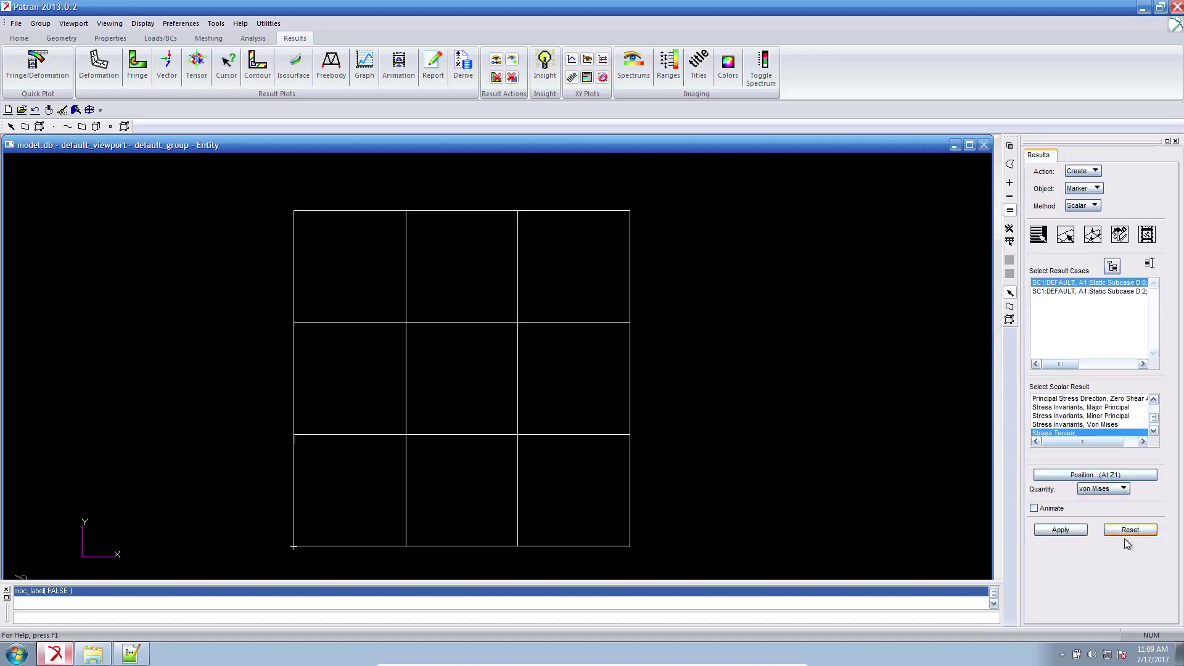
left_click(1076, 530)
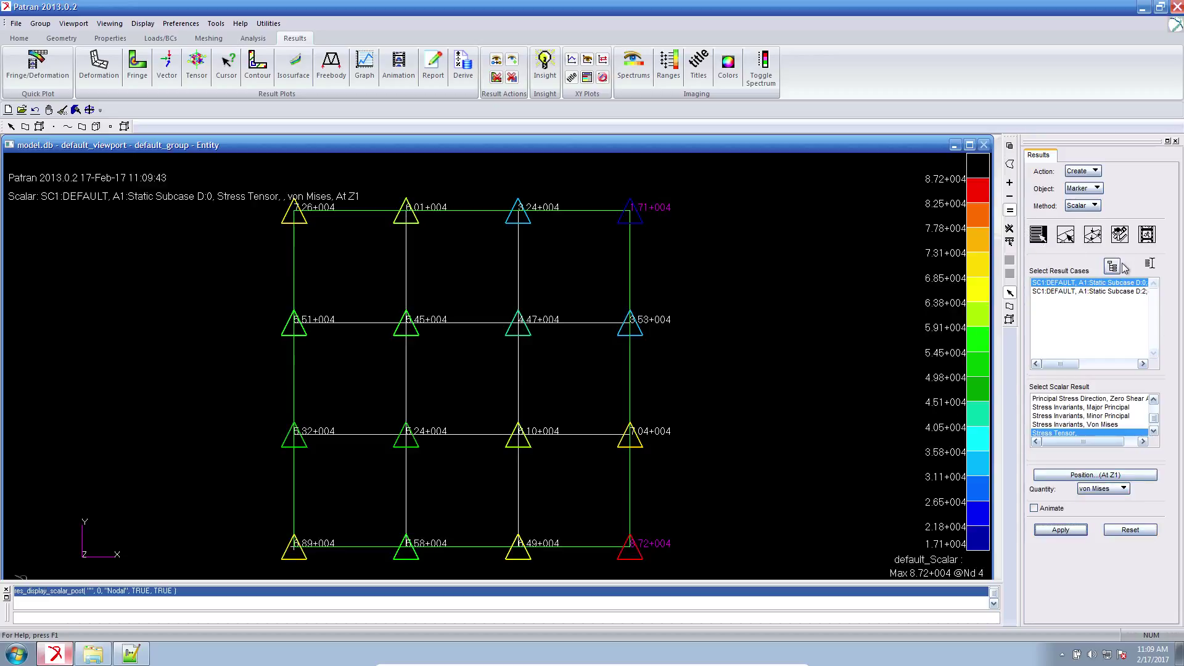
Step: Show the von Mises marker values per element at element centroids
left_click(1067, 236)
left_click(1056, 378)
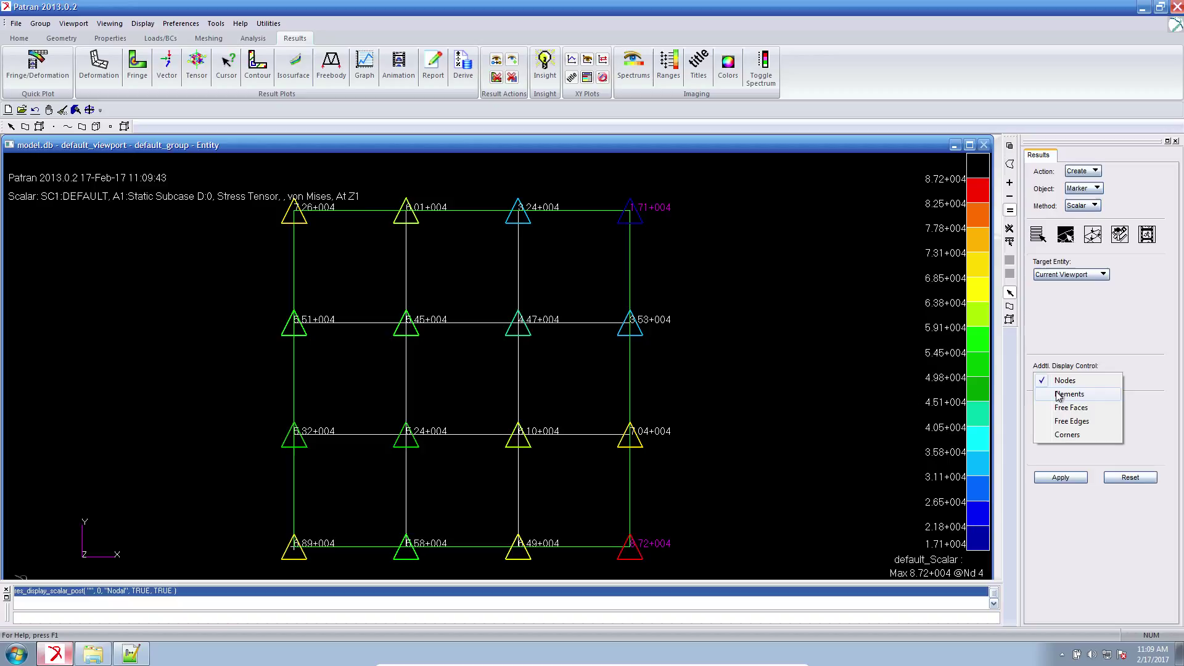
left_click(1065, 394)
left_click(1036, 473)
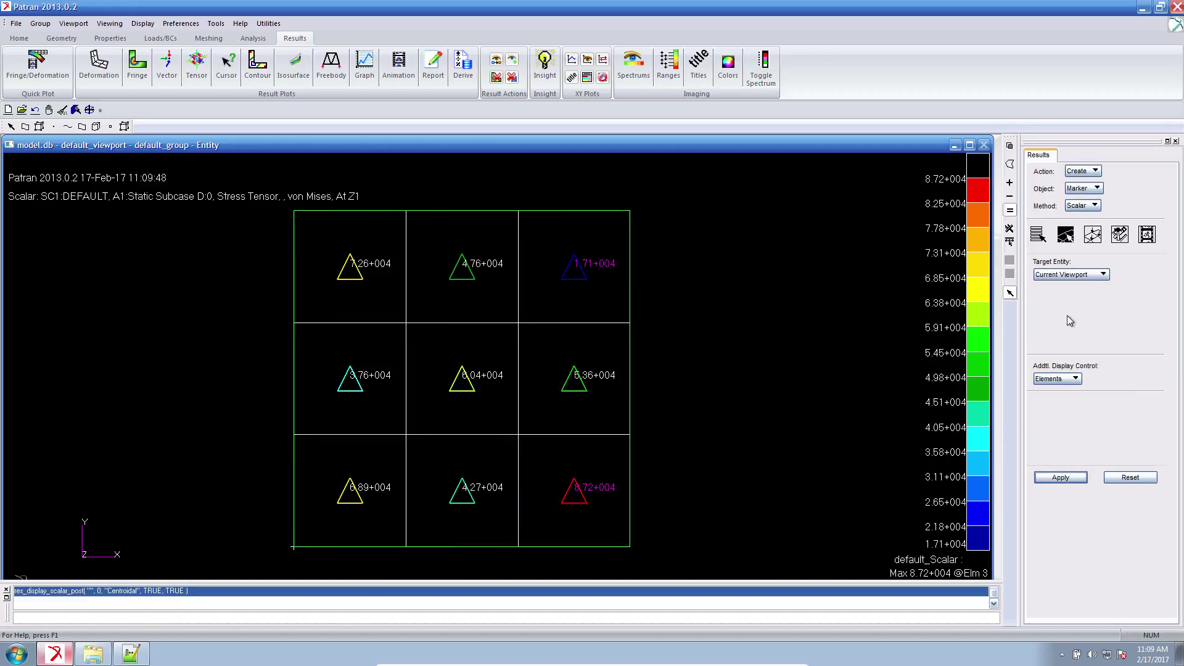
Step: Draw the markers as filled circles with scale factor 0.05, peaking at 8.72E+04
left_click(1094, 238)
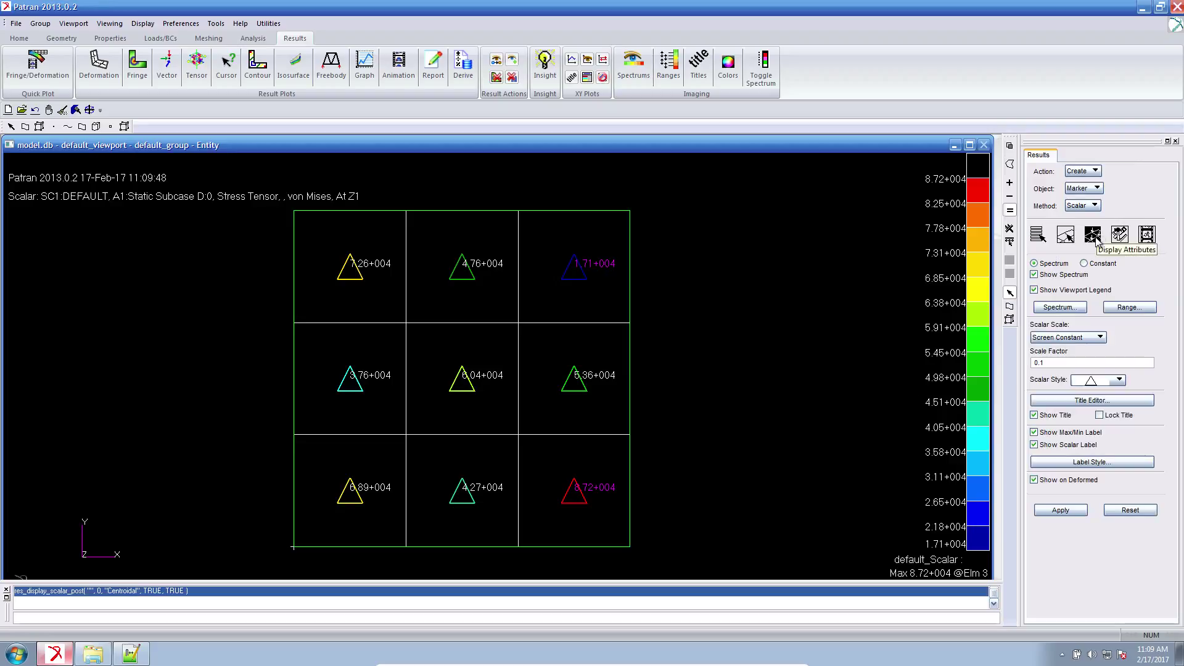
left_click(1096, 378)
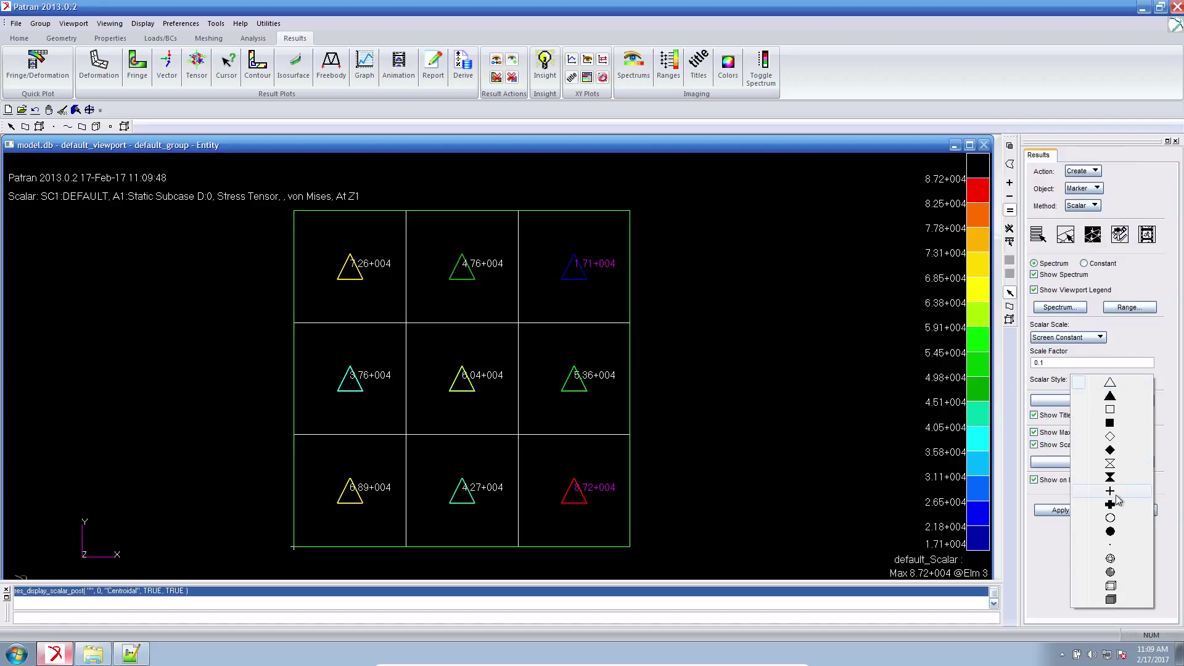
left_click(1110, 531)
left_click(1060, 510)
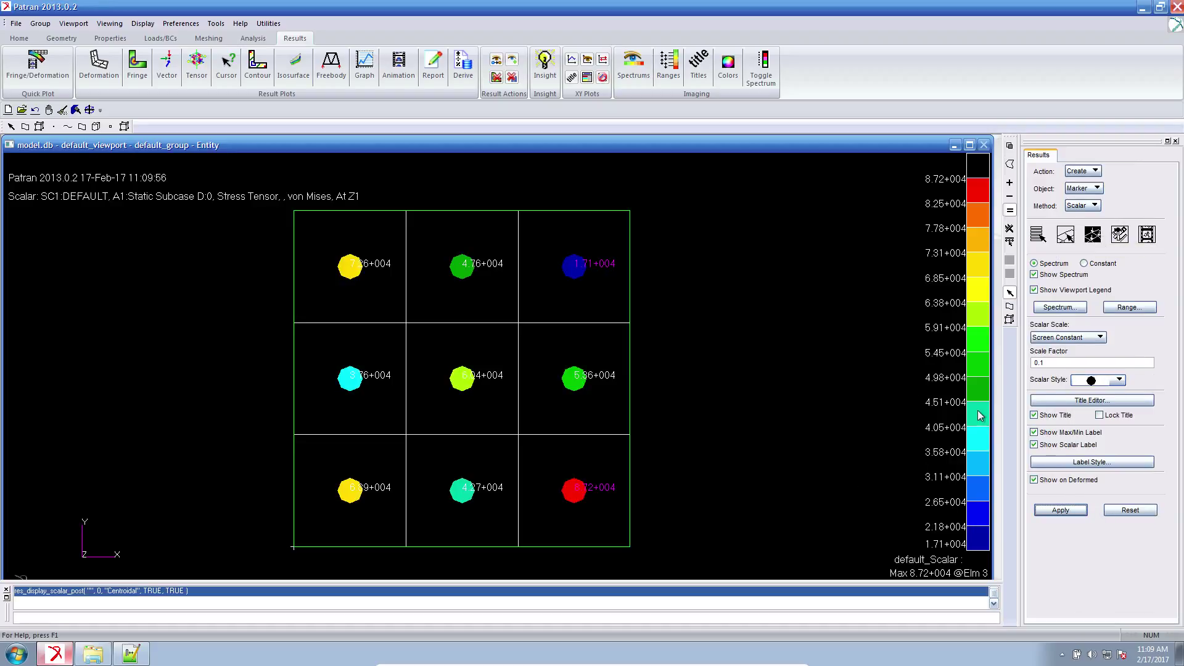
left_click(1058, 364)
left_click(1060, 510)
scroll(731, 535, "up", 2)
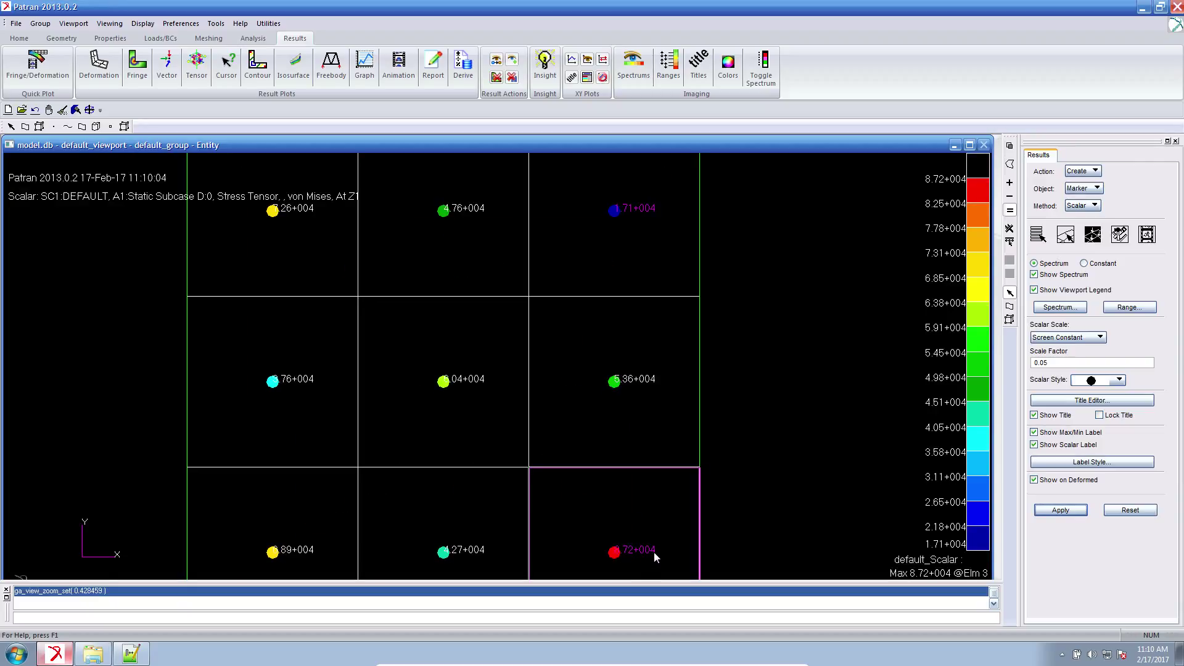
Step: Plot von Mises stress for subcase D:2 and tilt the plate into an isometric view
left_click_drag(654, 553, 652, 535)
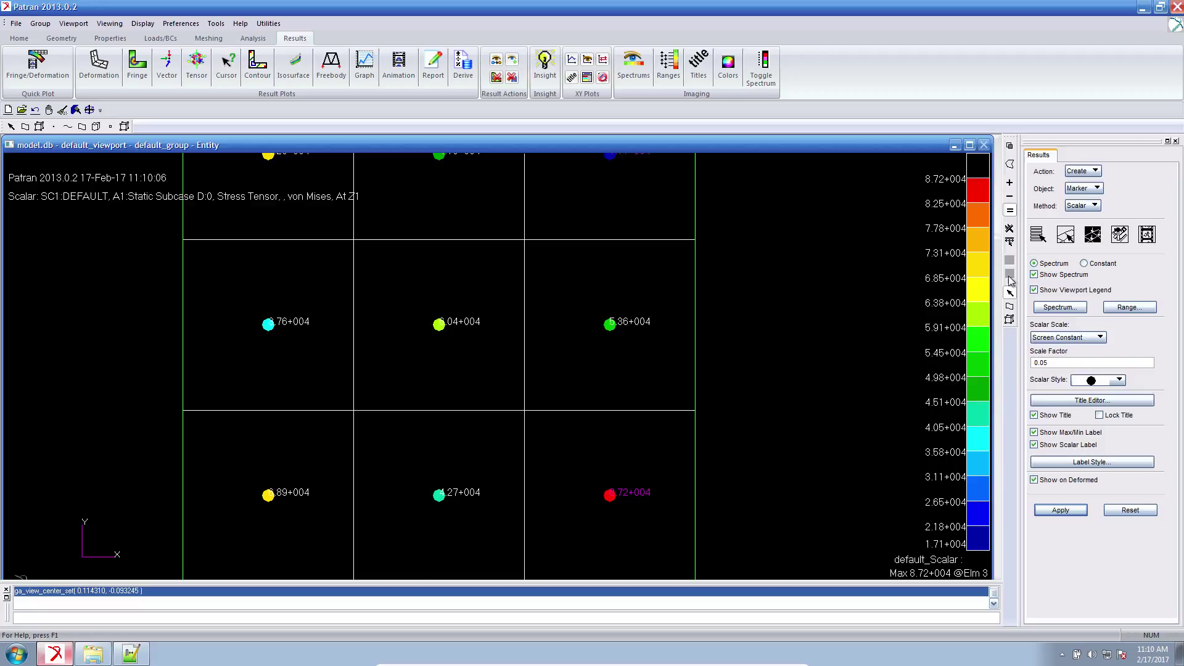
left_click(1040, 237)
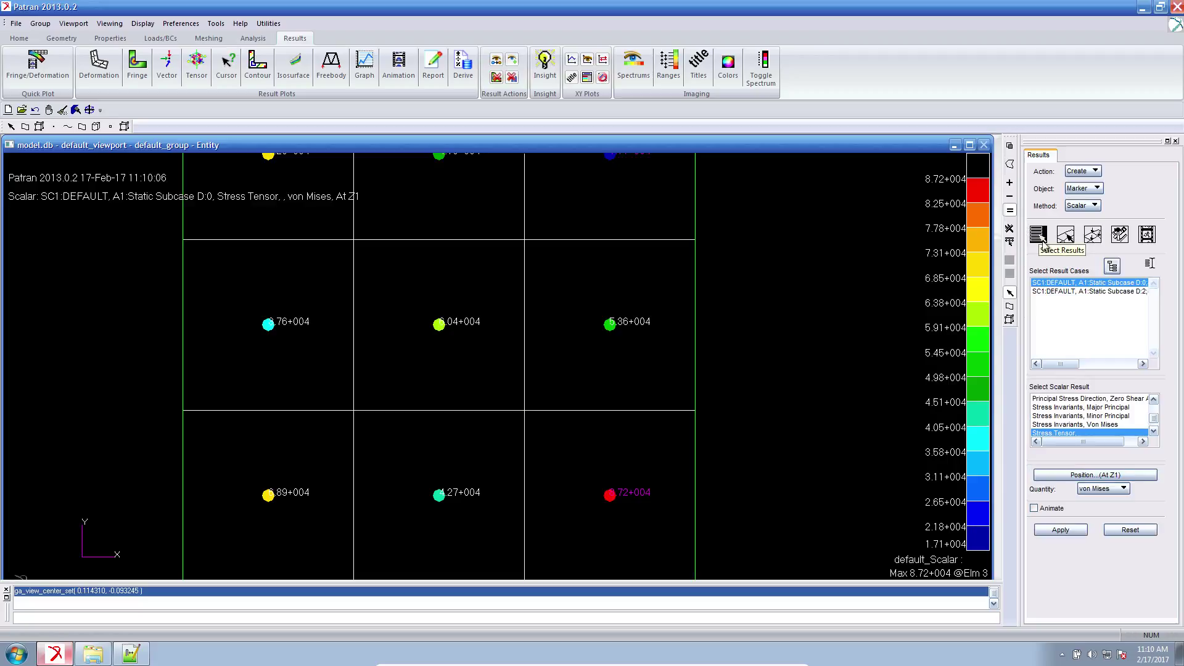
left_click(1059, 292)
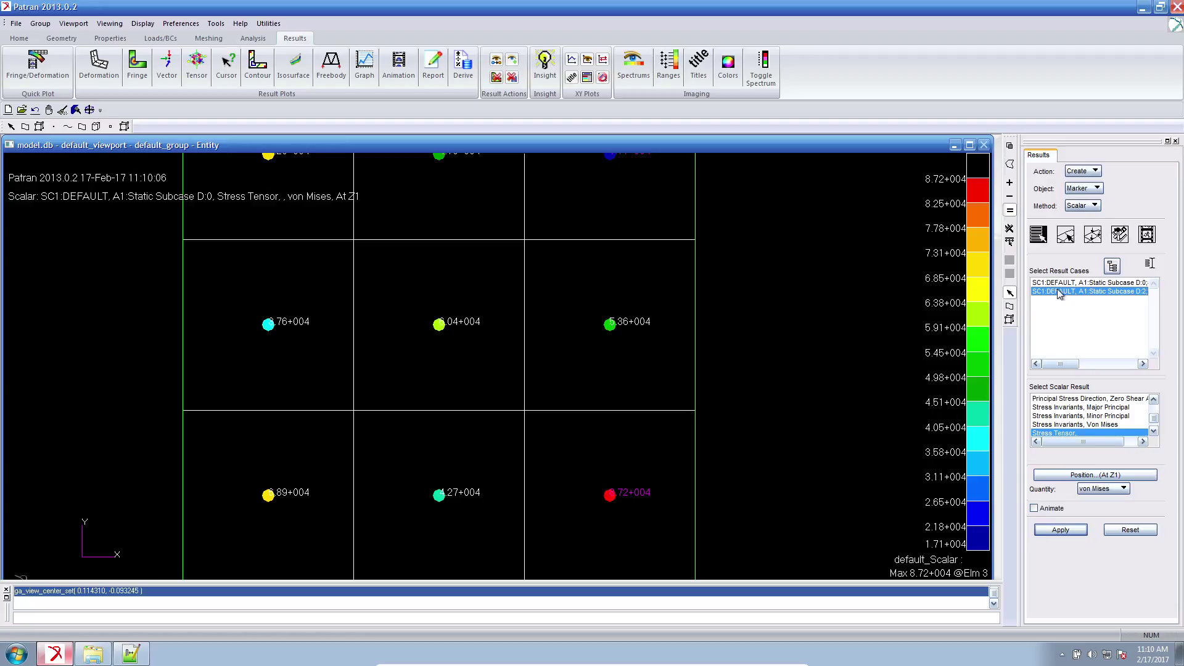
left_click(1059, 531)
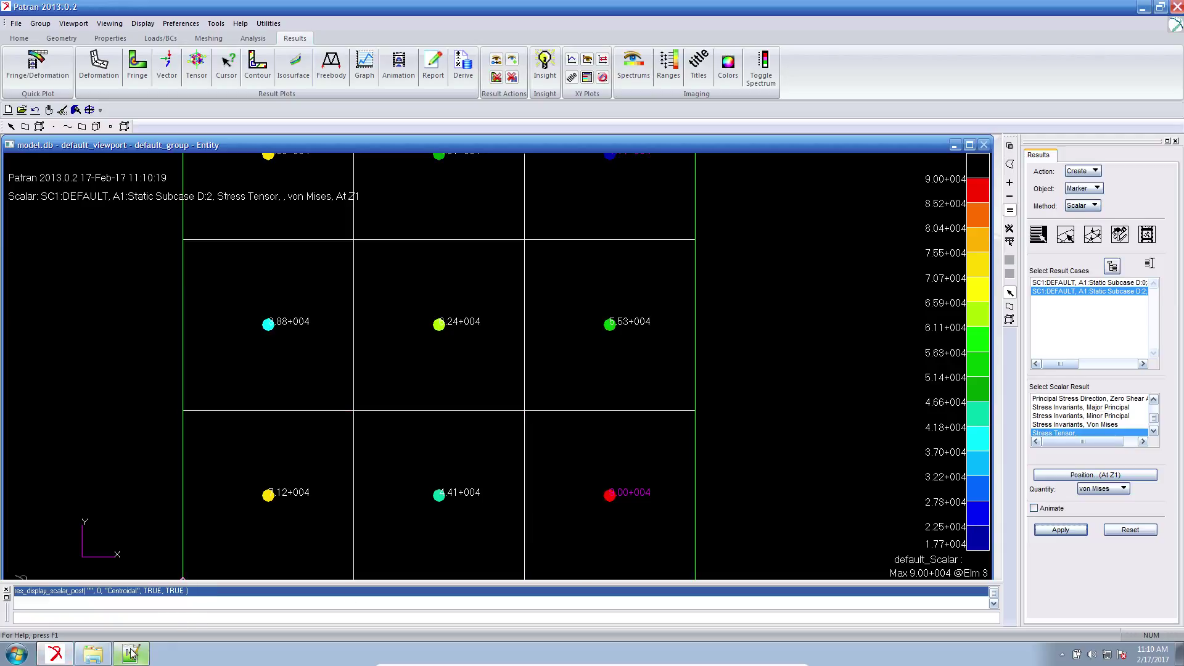
left_click_drag(665, 487, 616, 432)
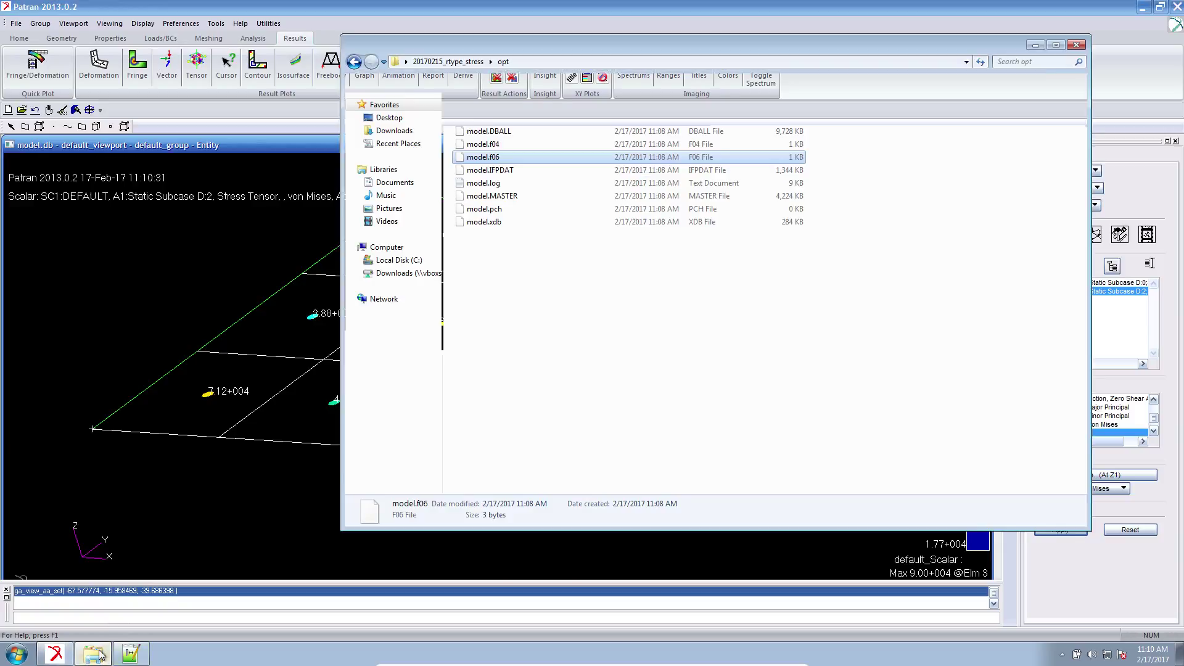
Step: Open rtype_stress.pptx at the Results slide comparing 87152 Pa and 89998 Pa on element 3
left_click(99, 655)
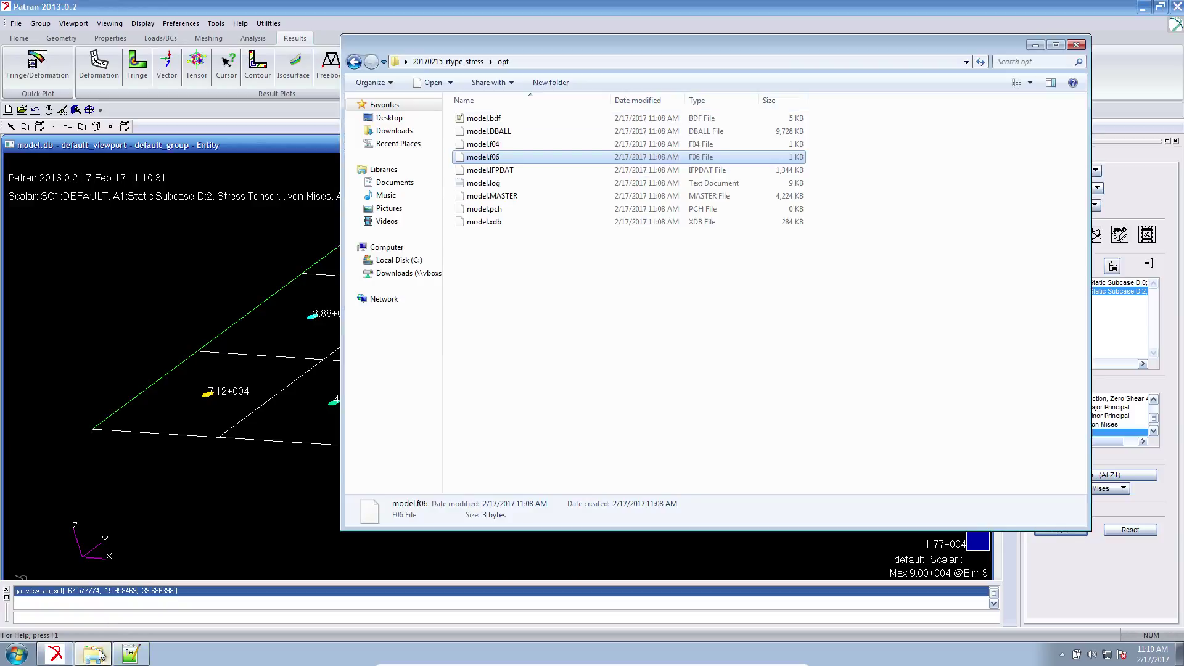
left_click(449, 62)
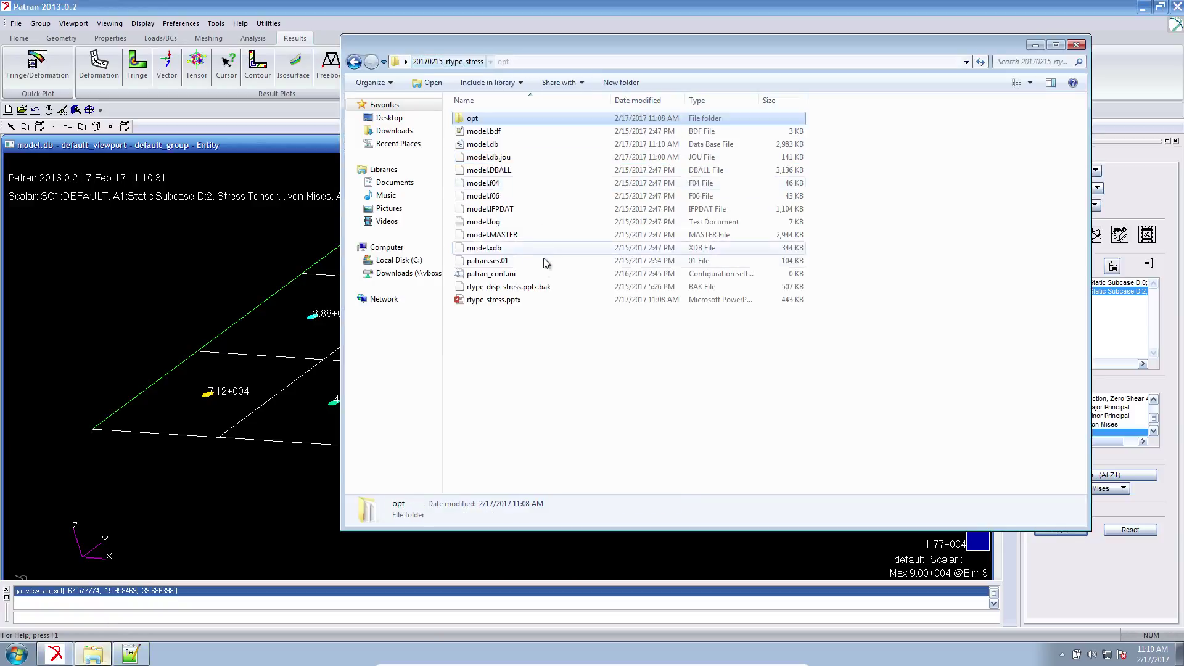
double_click(511, 301)
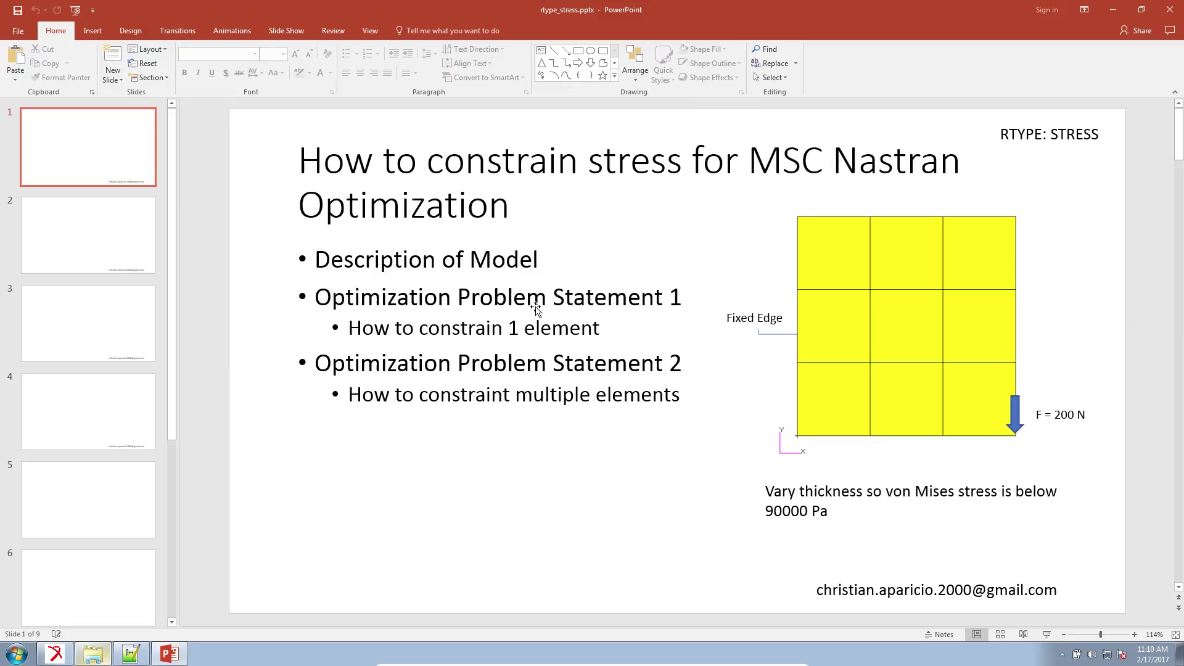
scroll(99, 492, "down", 1)
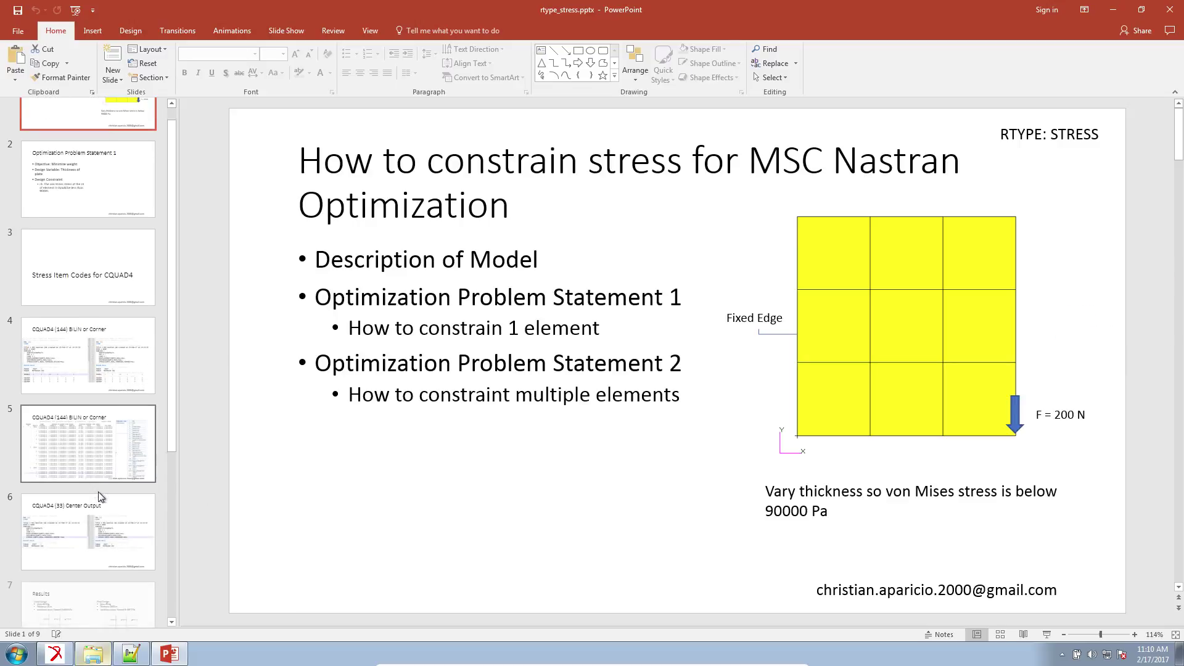
scroll(99, 493, "down", 4)
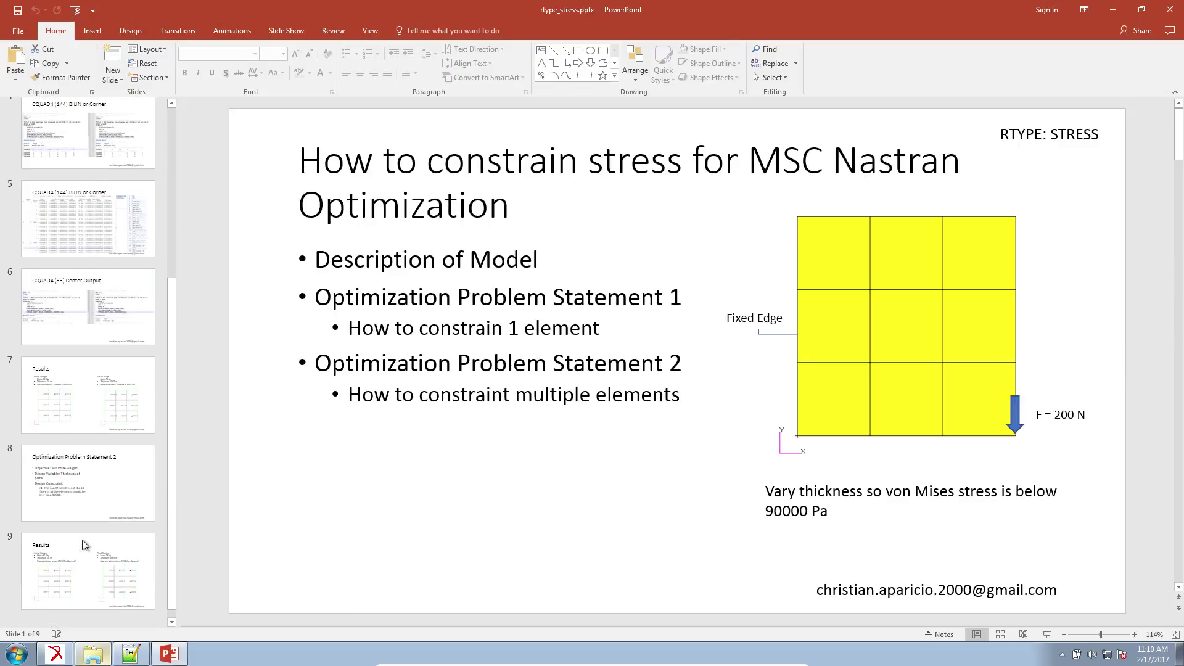
left_click(85, 545)
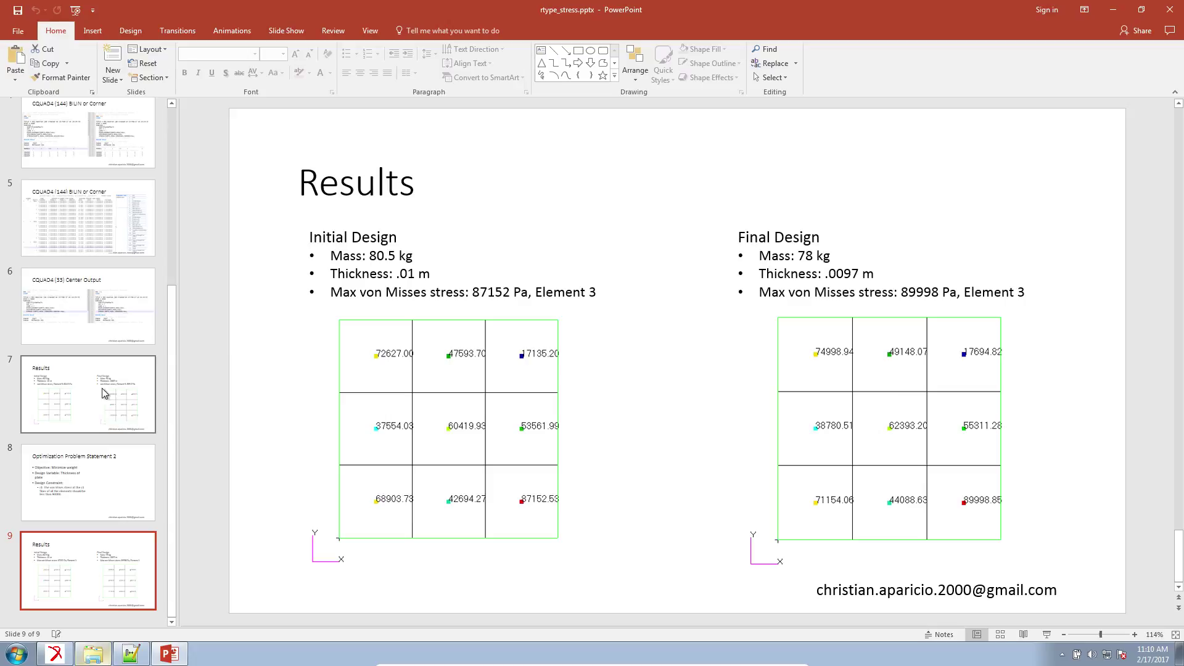
Step: Return to Patran, snap to the top XY view and clear the von Mises markers and legend
left_click(169, 654)
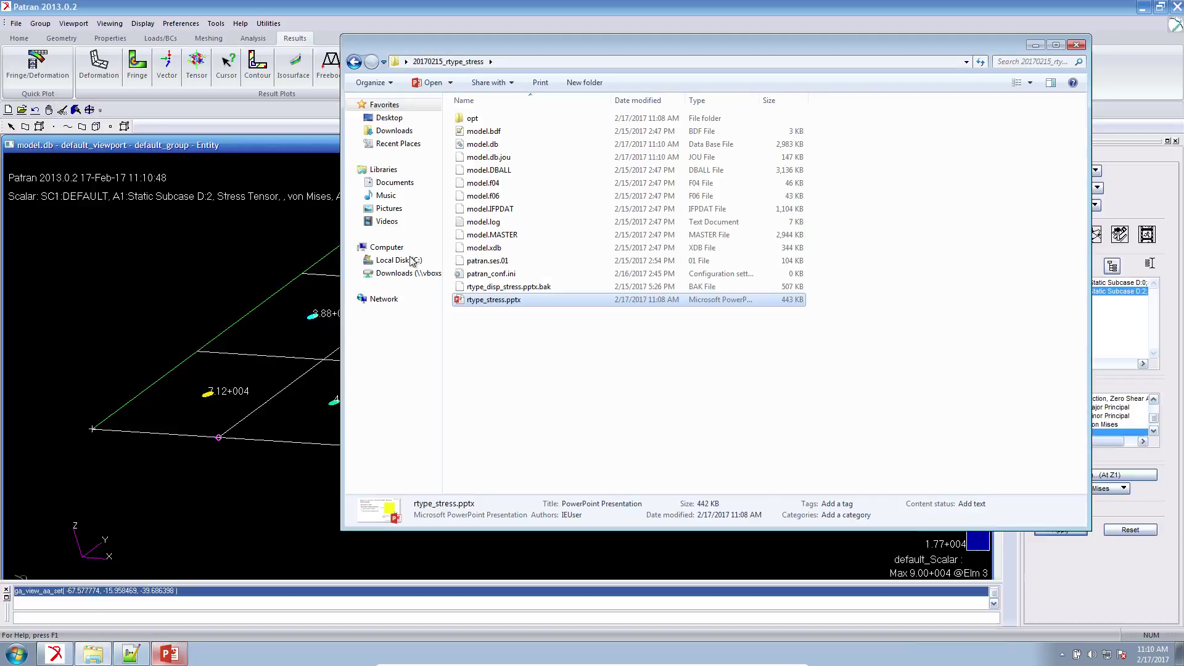
left_click(239, 214)
left_click(19, 39)
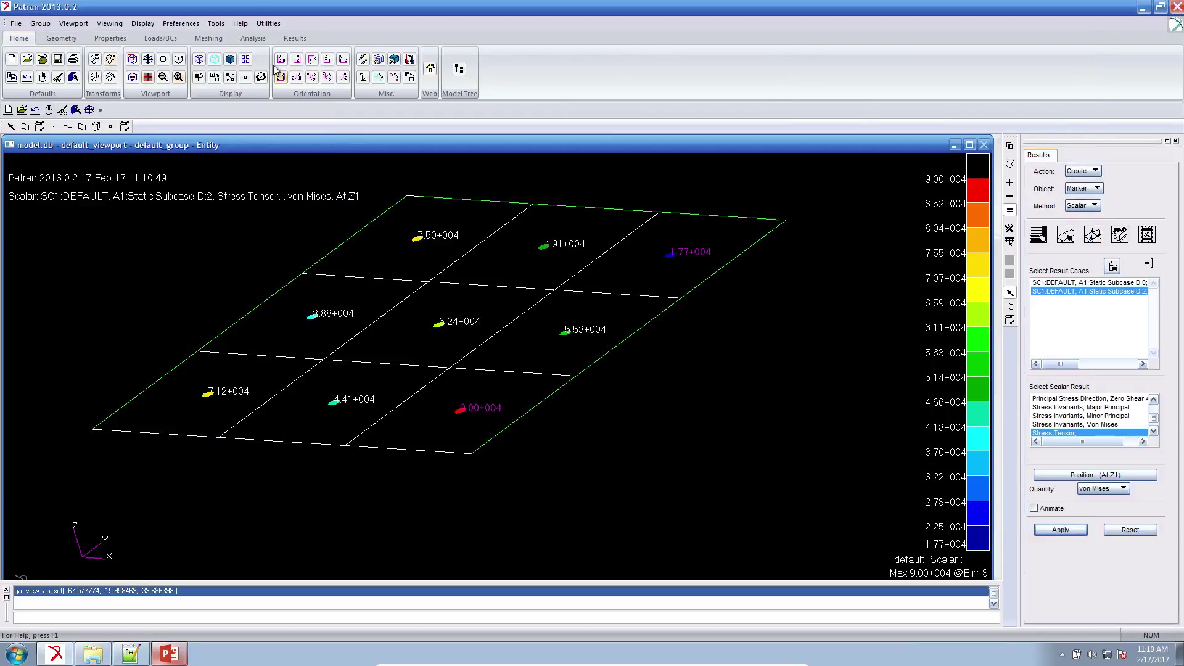
left_click(280, 60)
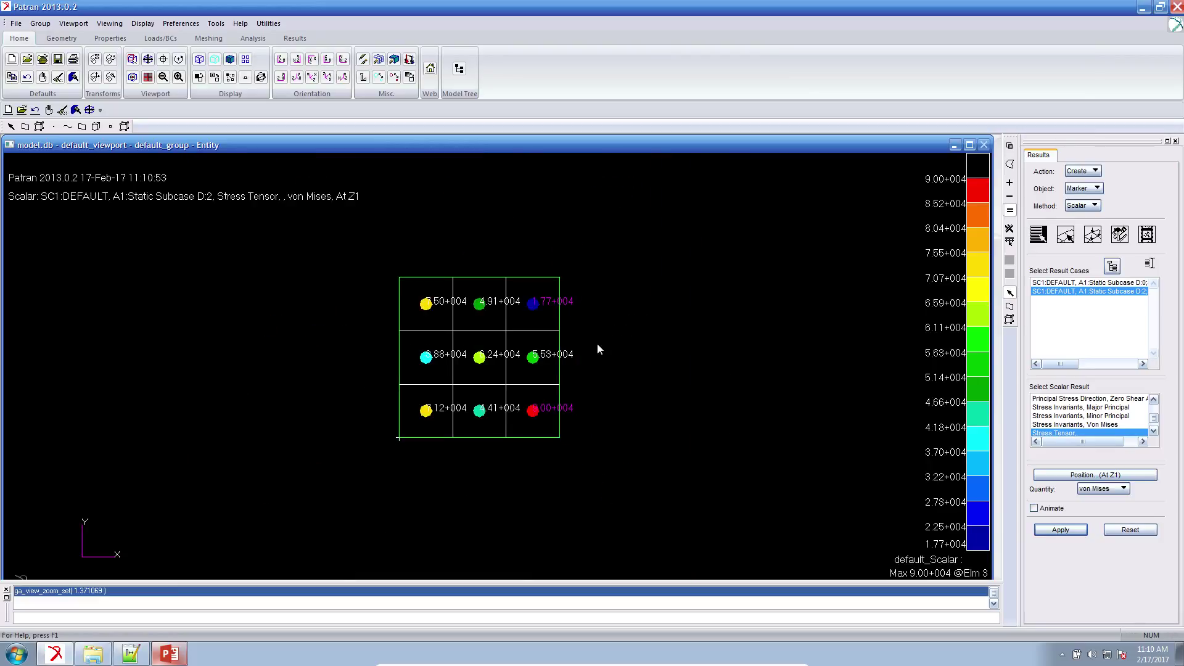
left_click(62, 110)
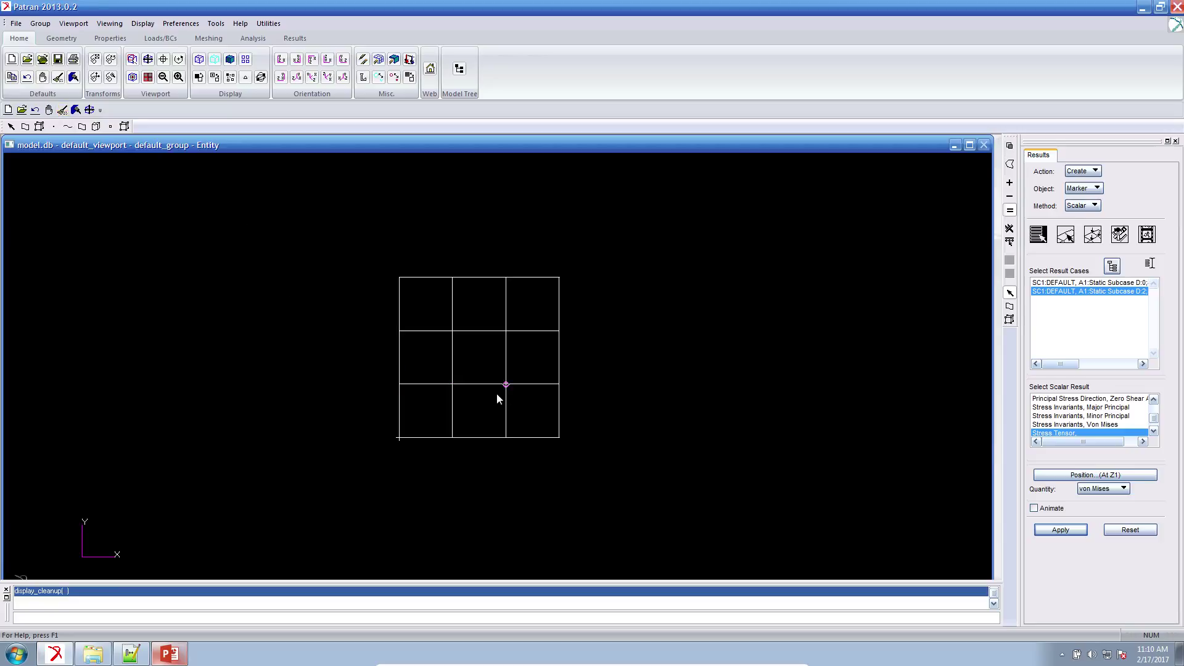
Step: Duplicate model.bdf in the opt folder and rename the copy to model2.bdf
left_click(106, 647)
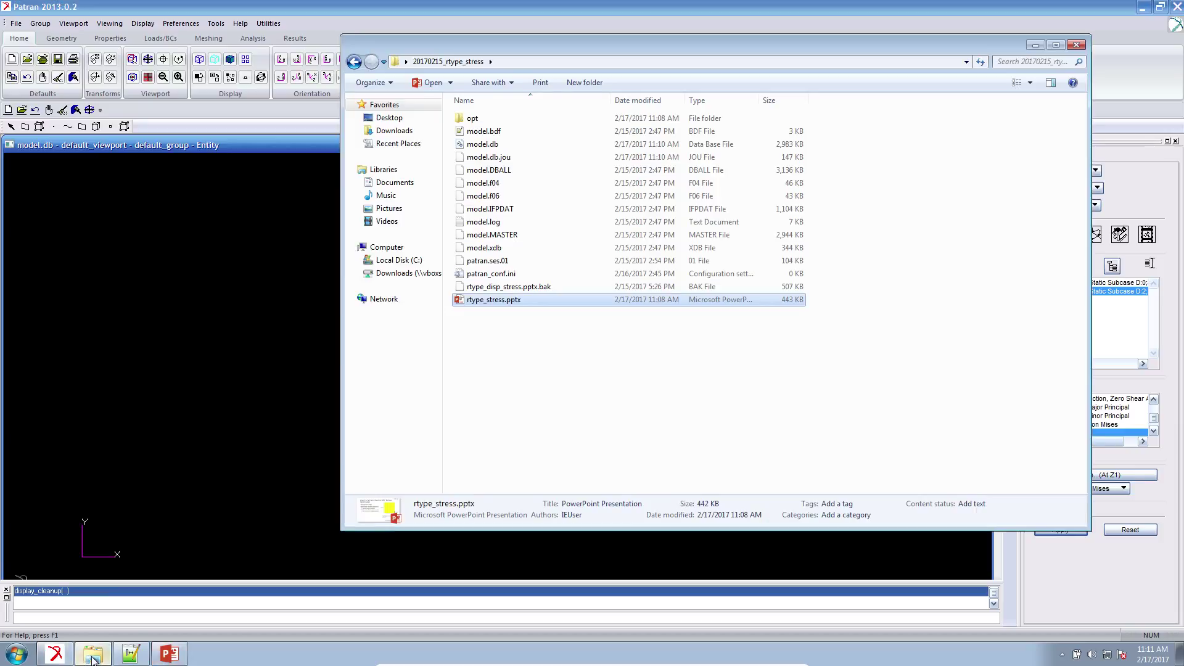
double_click(507, 120)
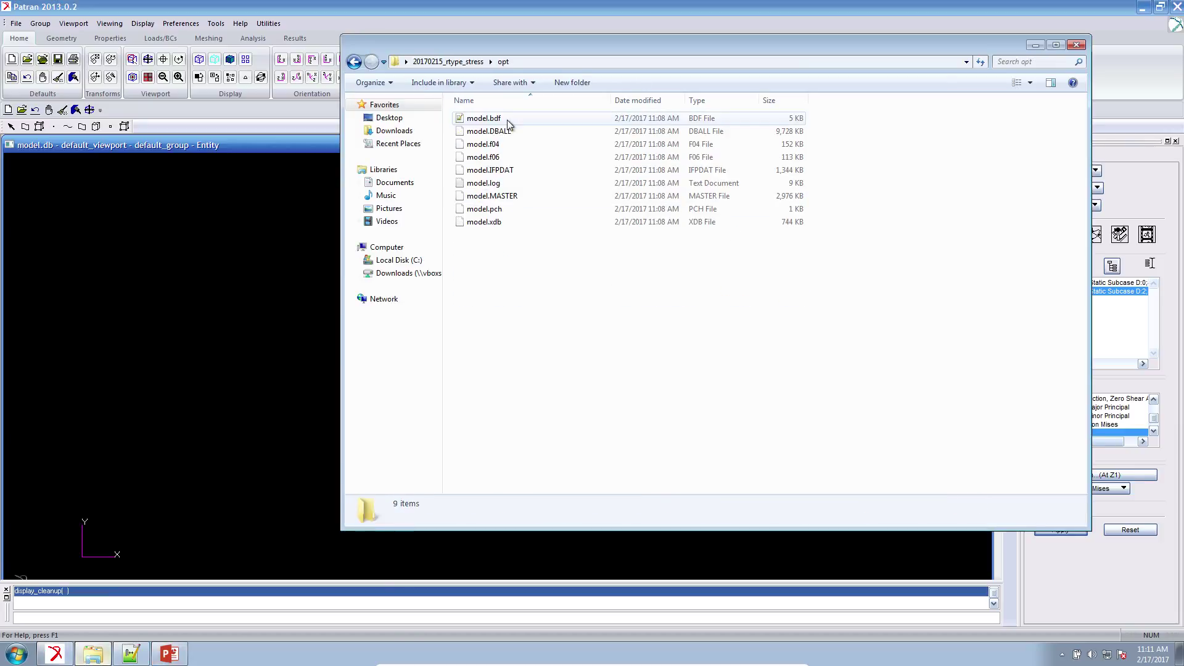
left_click(507, 119)
left_click(516, 302)
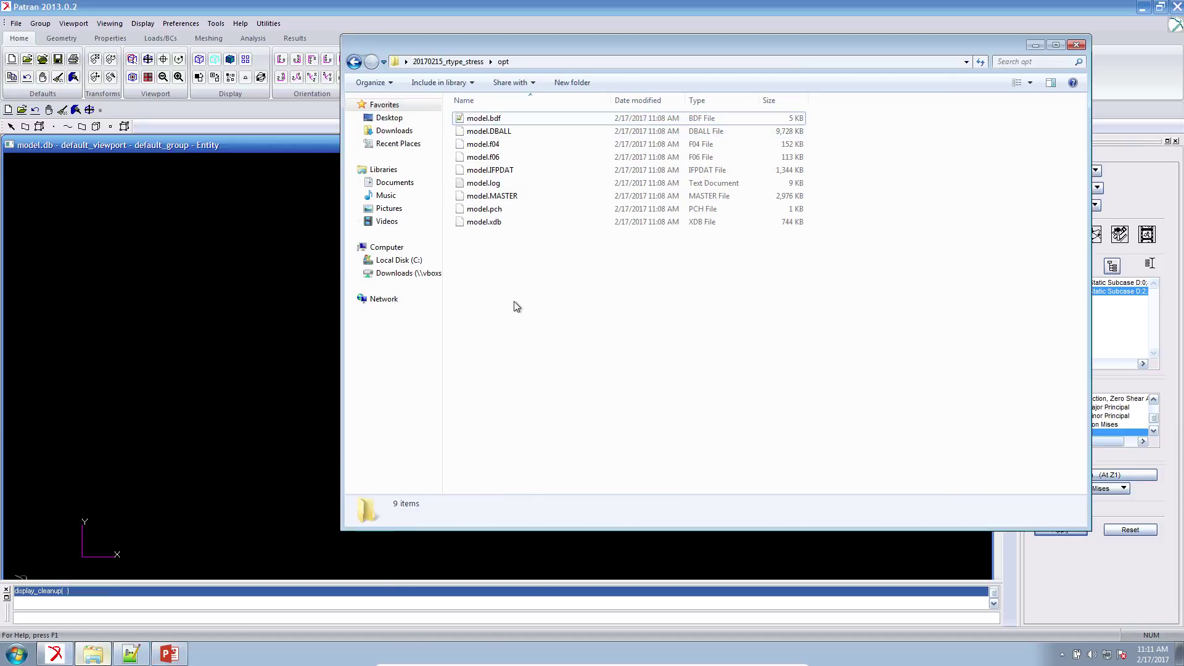
key("ctrl+v")
left_click(495, 118)
left_click(487, 118)
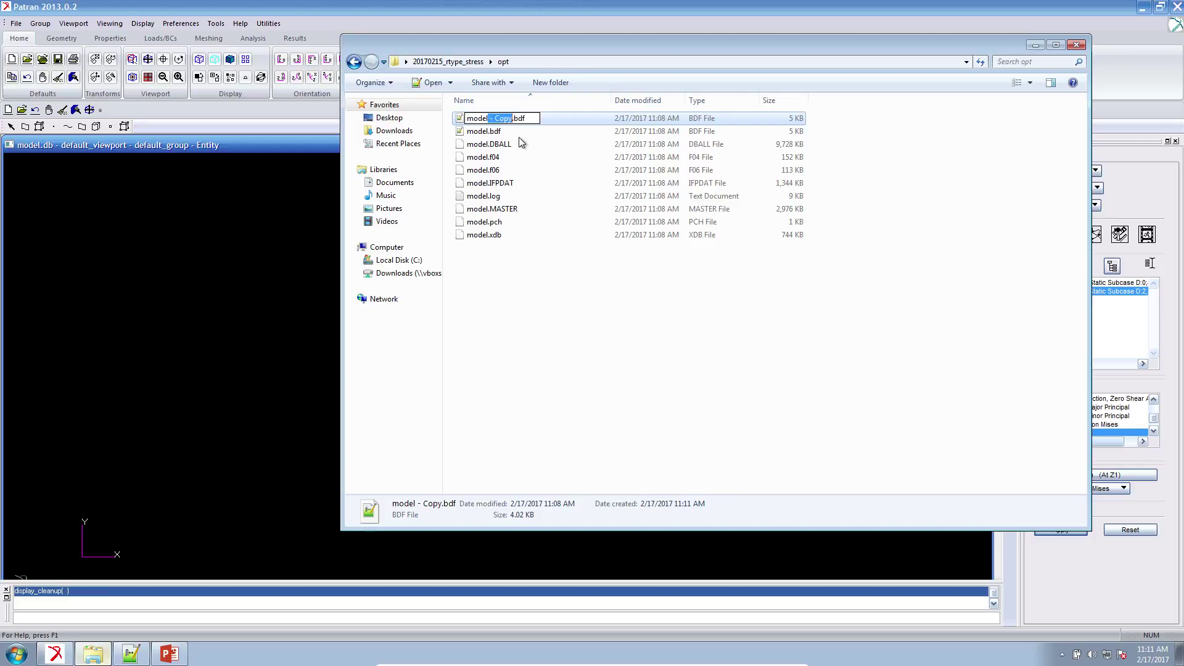
type("2")
left_click(568, 362)
left_click(274, 395)
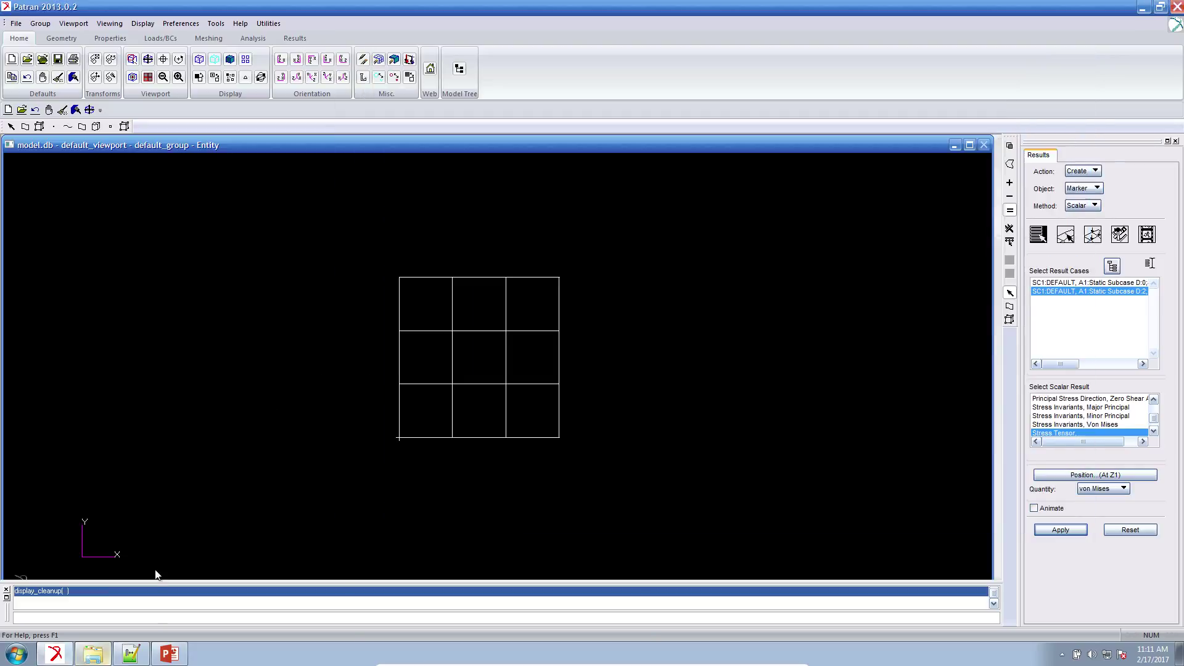
Step: Display slide 8, 'Optimization Problem Statement 2', limiting all-element von Mises stress to 90000
left_click(169, 654)
left_click(109, 501)
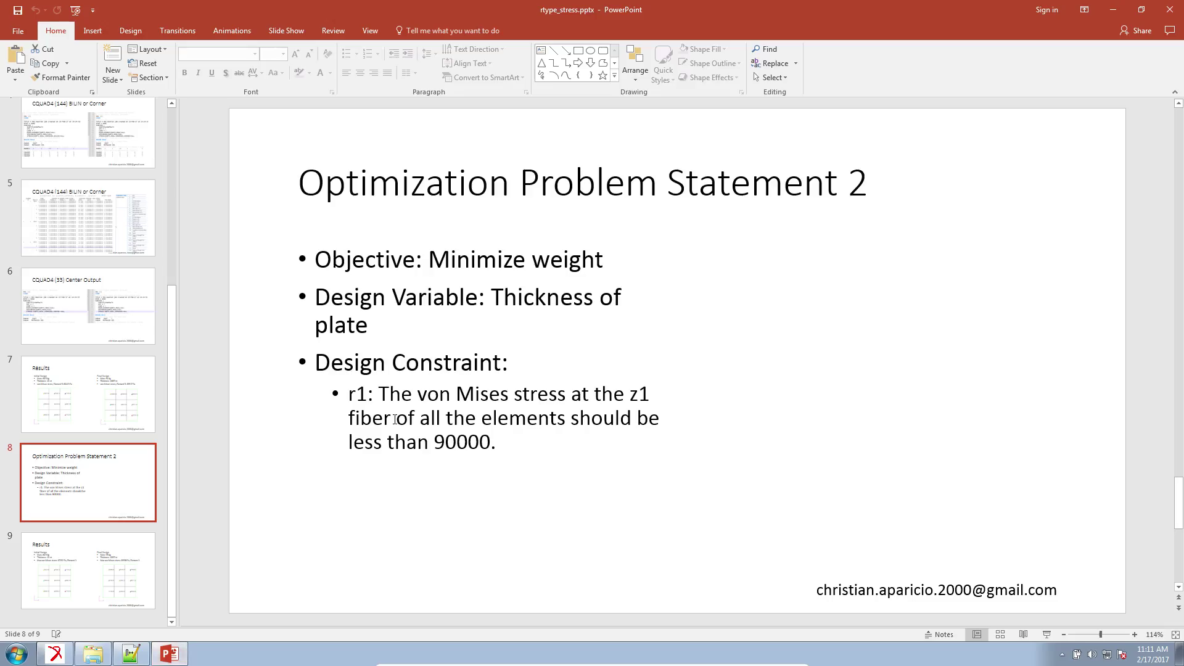
left_click(17, 653)
Step: Open the optimization web app in Chrome at its Constraints builder page
left_click(75, 338)
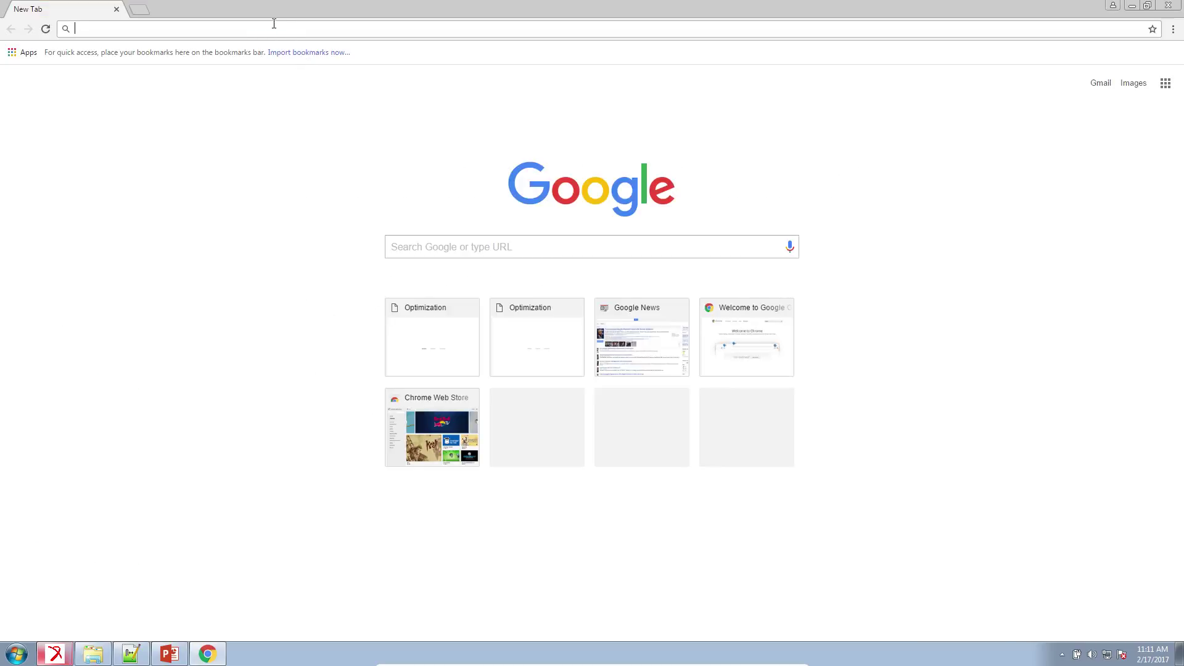
type("192.")
key("Return")
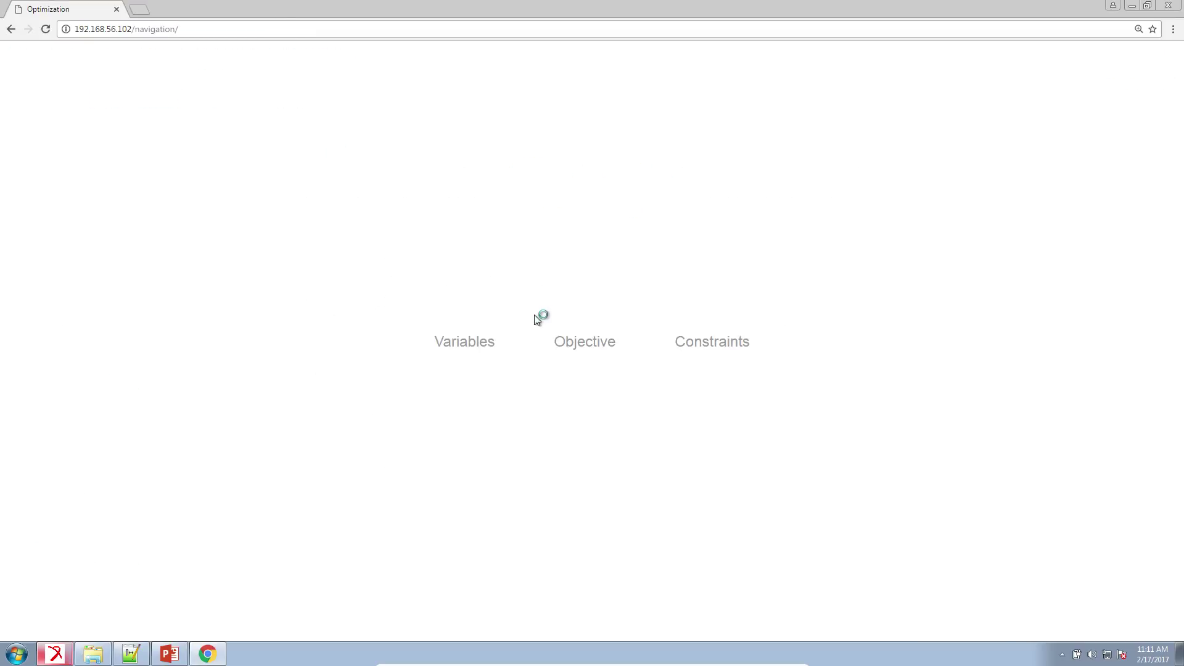
left_click(712, 341)
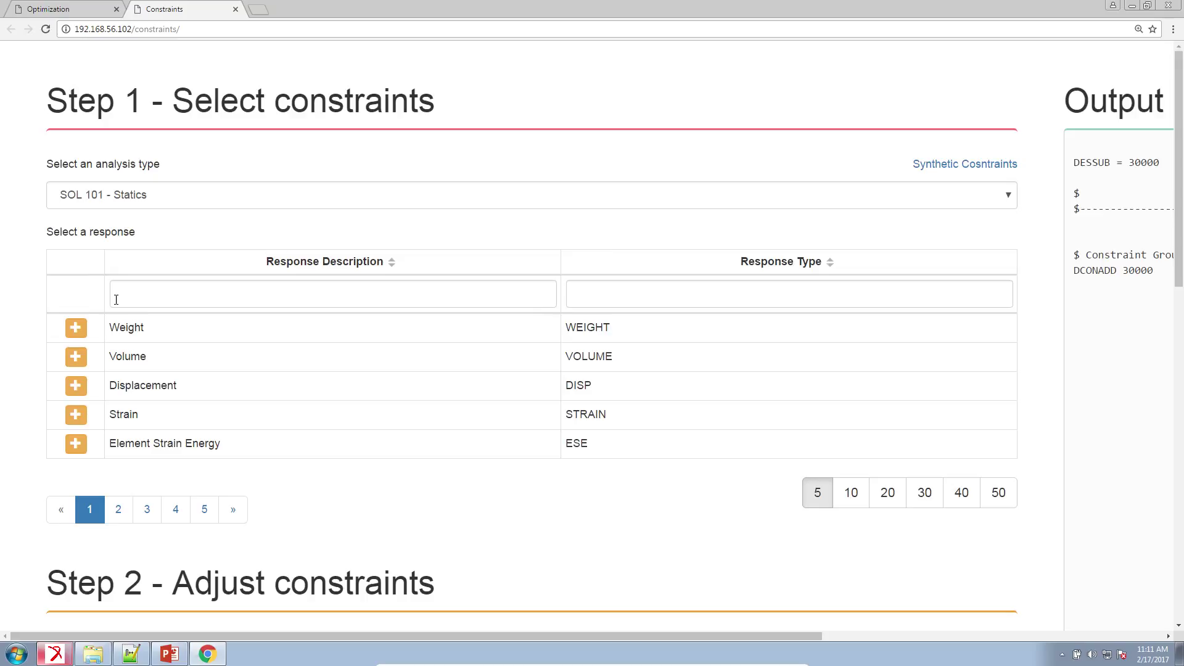
Step: Add Stress constraint r1 with property type ELEM, ATTi 3, ATTA 11 and upper limit 90000
left_click(116, 508)
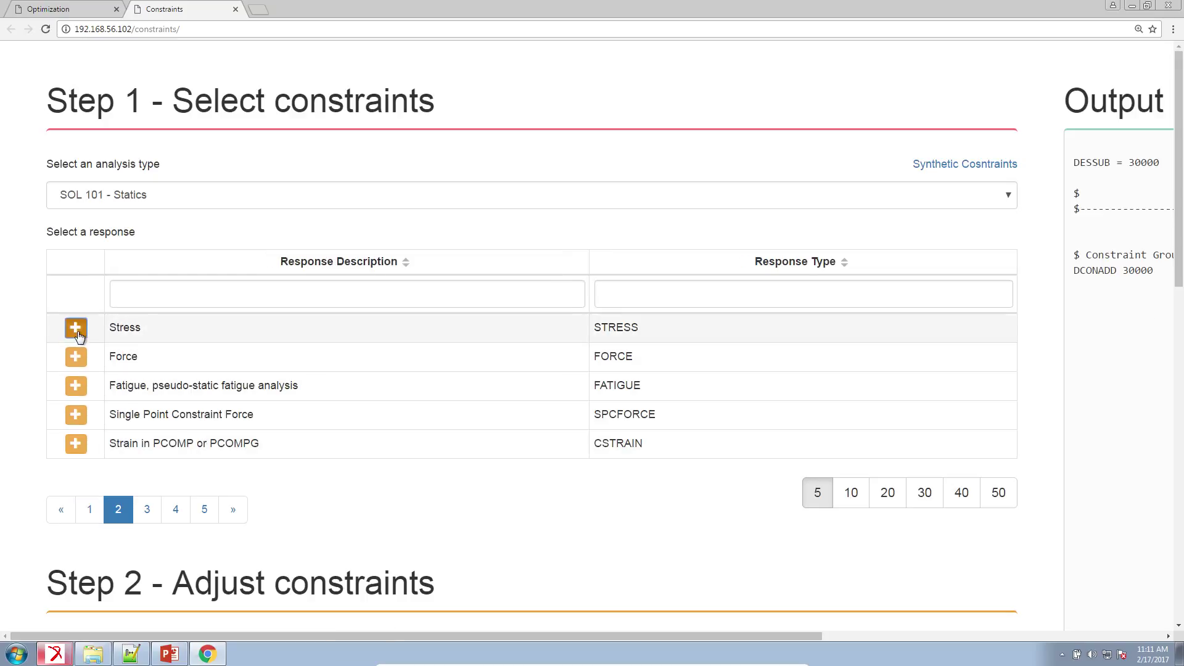
left_click(77, 333)
scroll(204, 395, "down", 3)
left_click(390, 553)
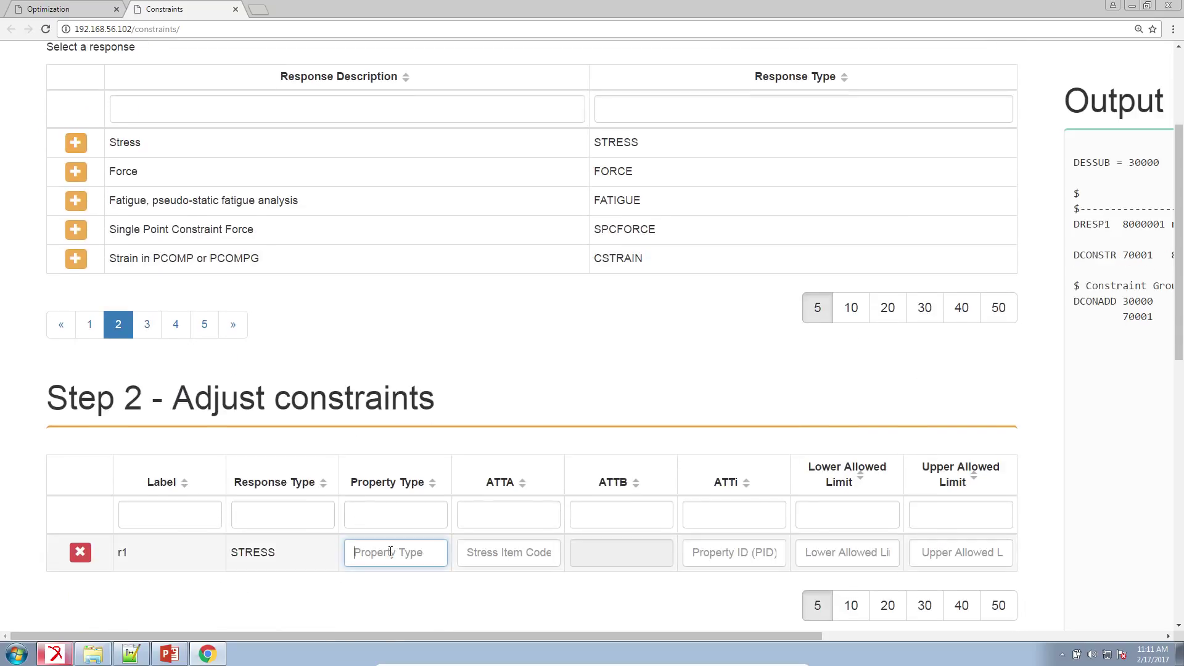
type("ELEM")
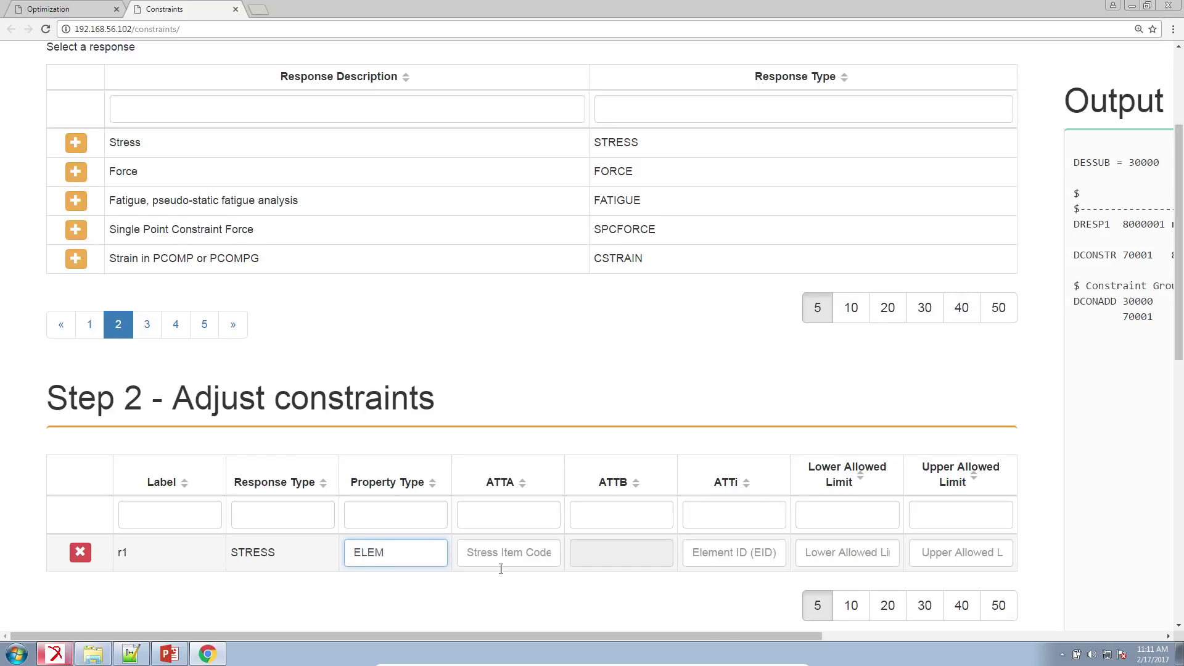
left_click(686, 559)
type("3")
left_click(991, 551)
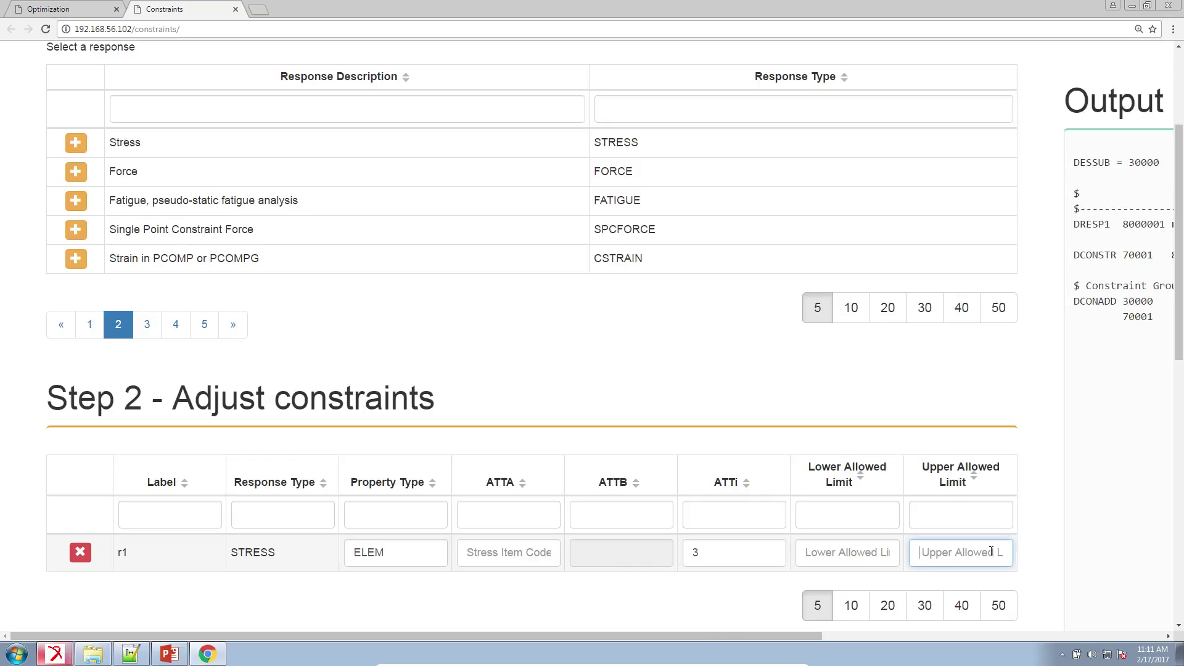
type("90000.")
left_click(552, 561)
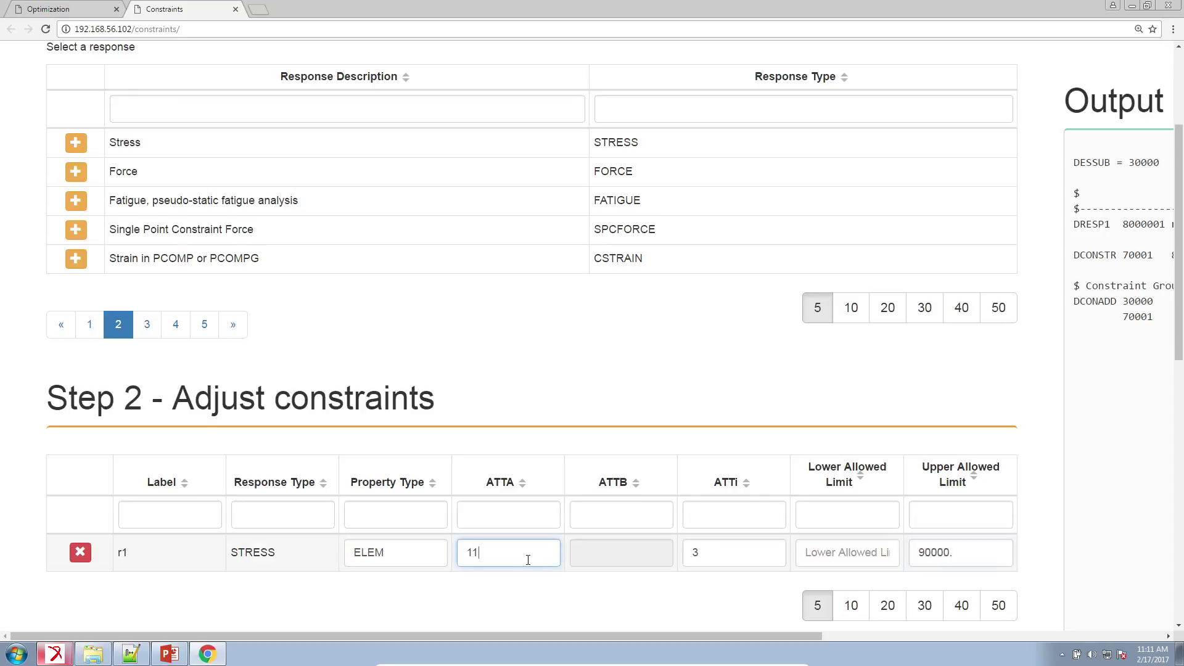
Step: Trim the ATTi list back so it contains only element 3
left_click_drag(402, 552, 343, 549)
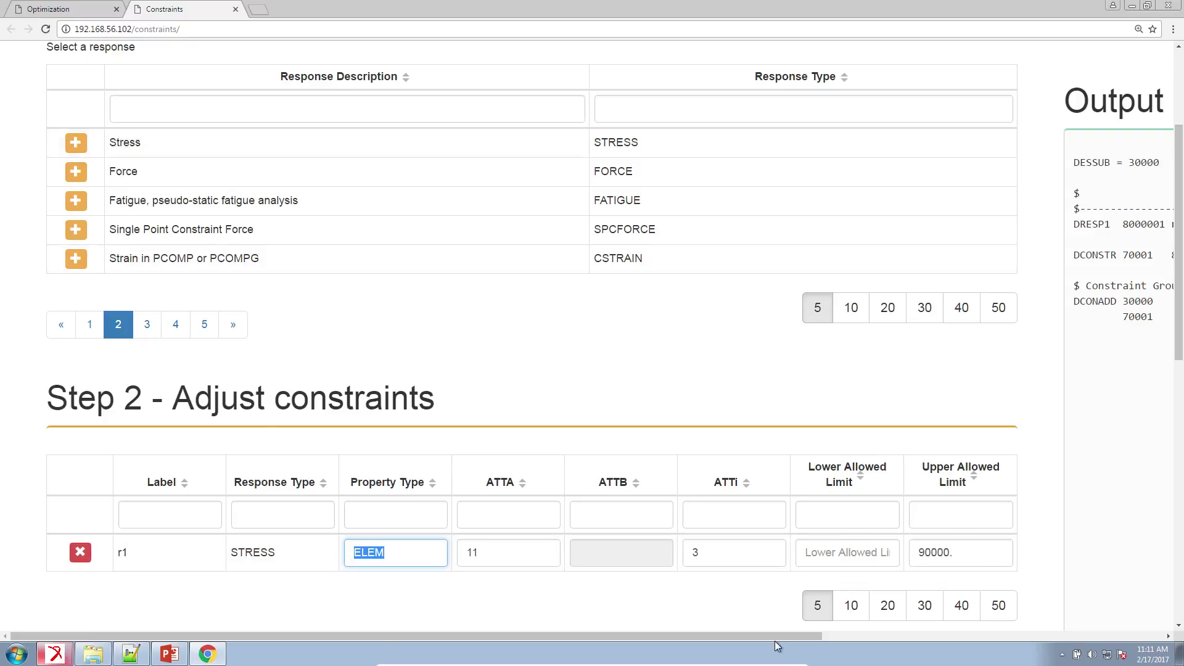
left_click(729, 557)
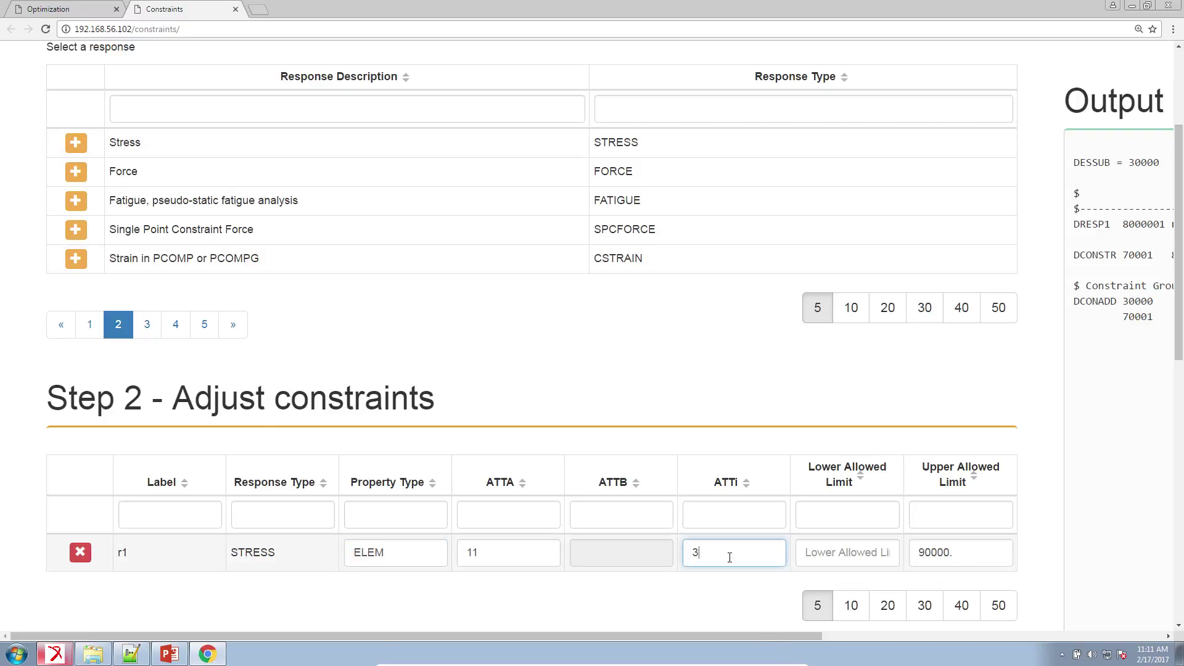
type(", 1, 2, 4, 5, 6")
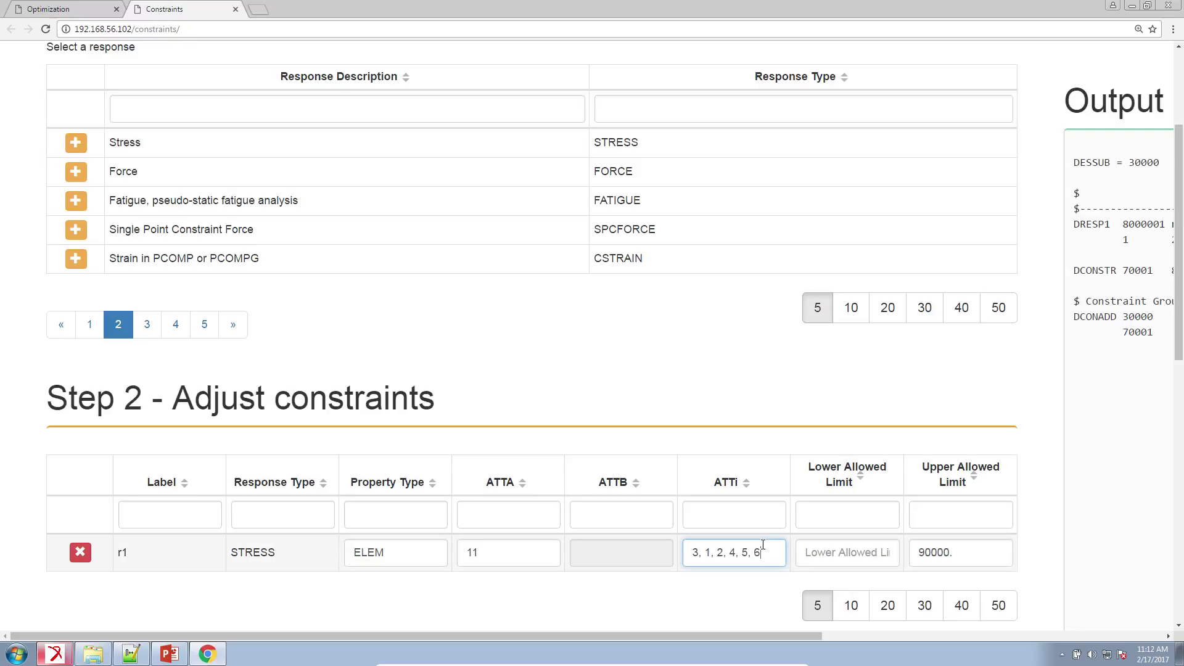
left_click_drag(700, 548, 765, 553)
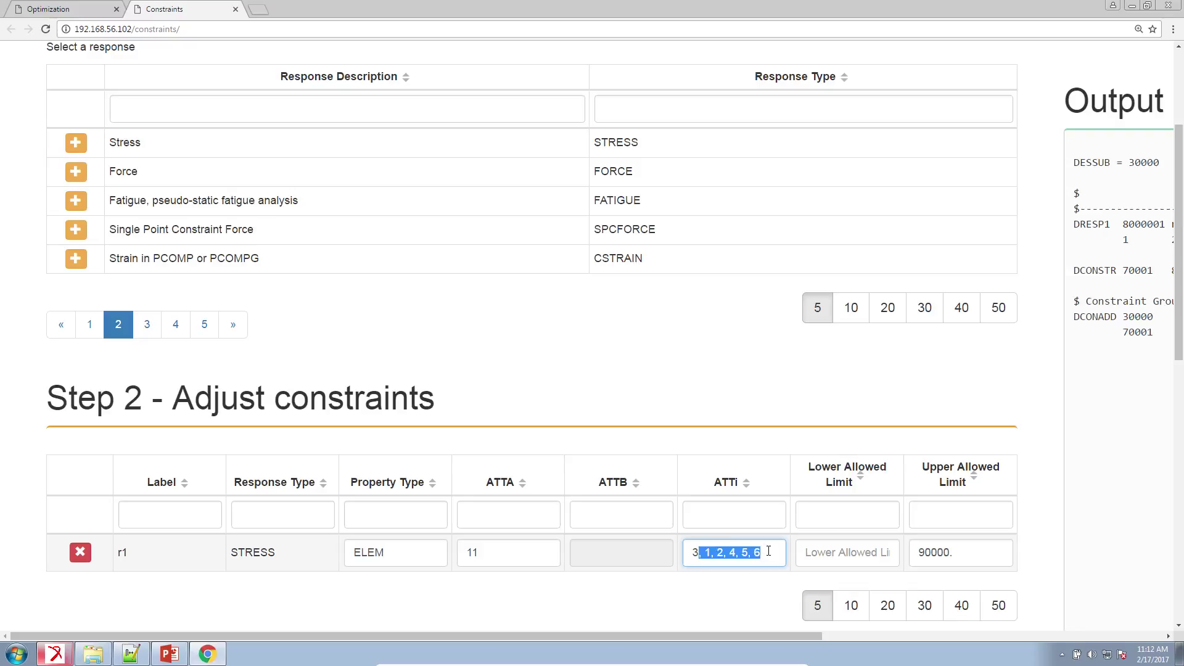
key("BackSpace")
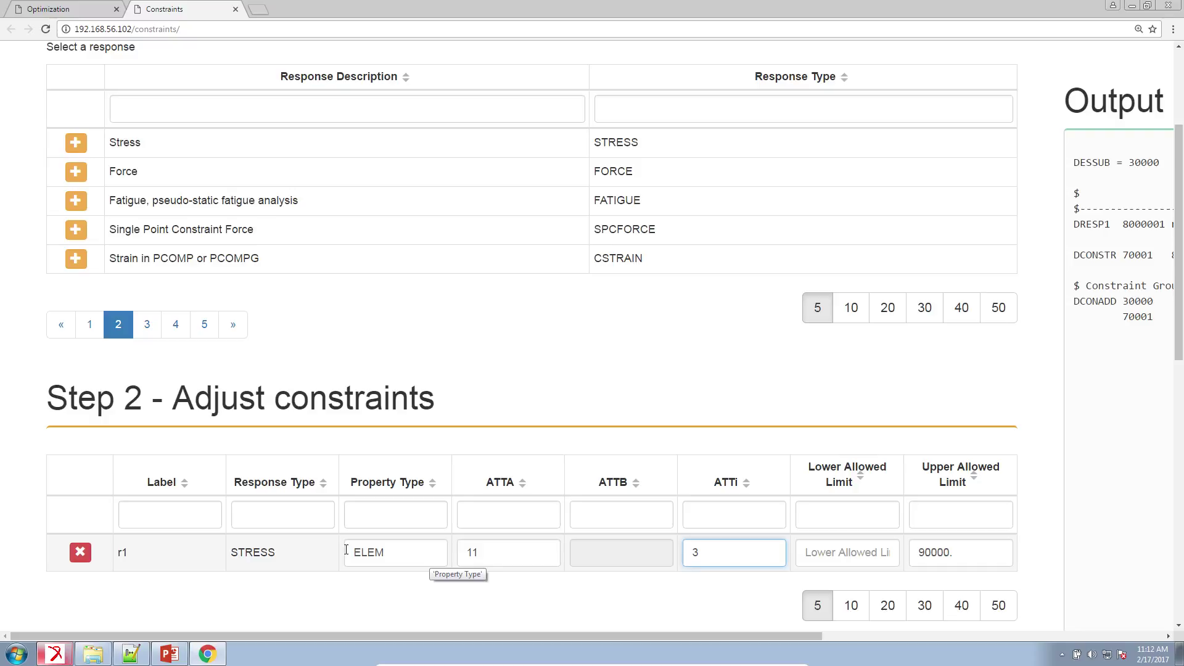
Step: In model.bdf, review the PSHELL 1 property card and the nine CQUAD4 element rows
left_click(136, 654)
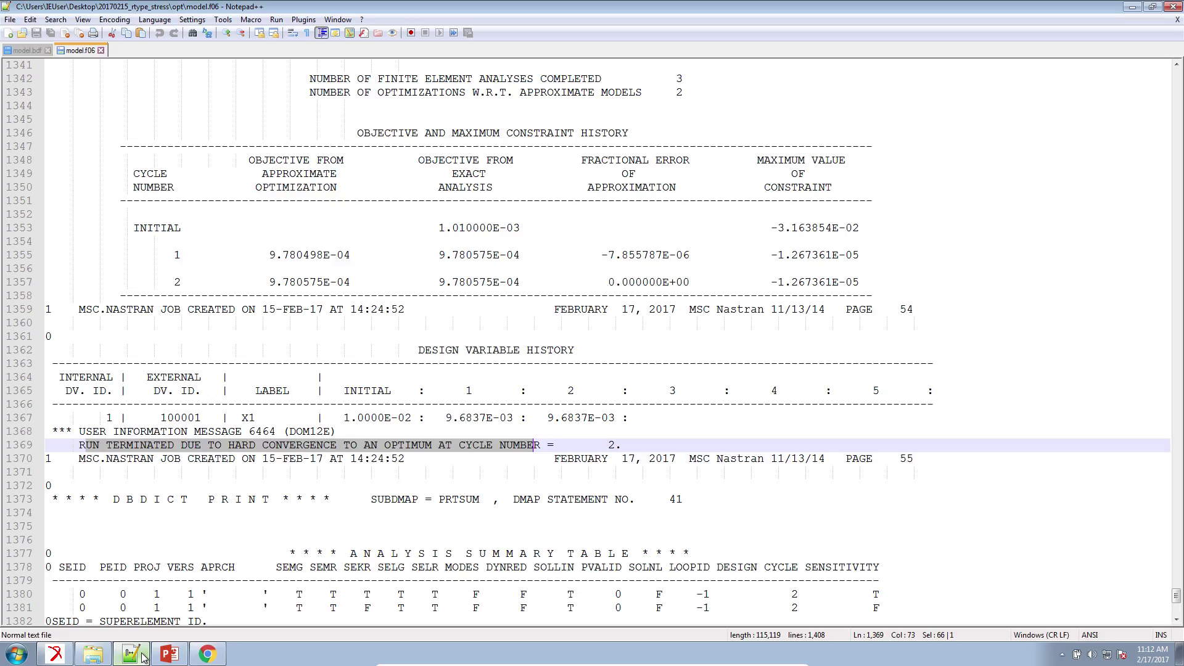
left_click(27, 50)
scroll(136, 309, "down", 1)
scroll(135, 309, "up", 9)
scroll(136, 309, "up", 4)
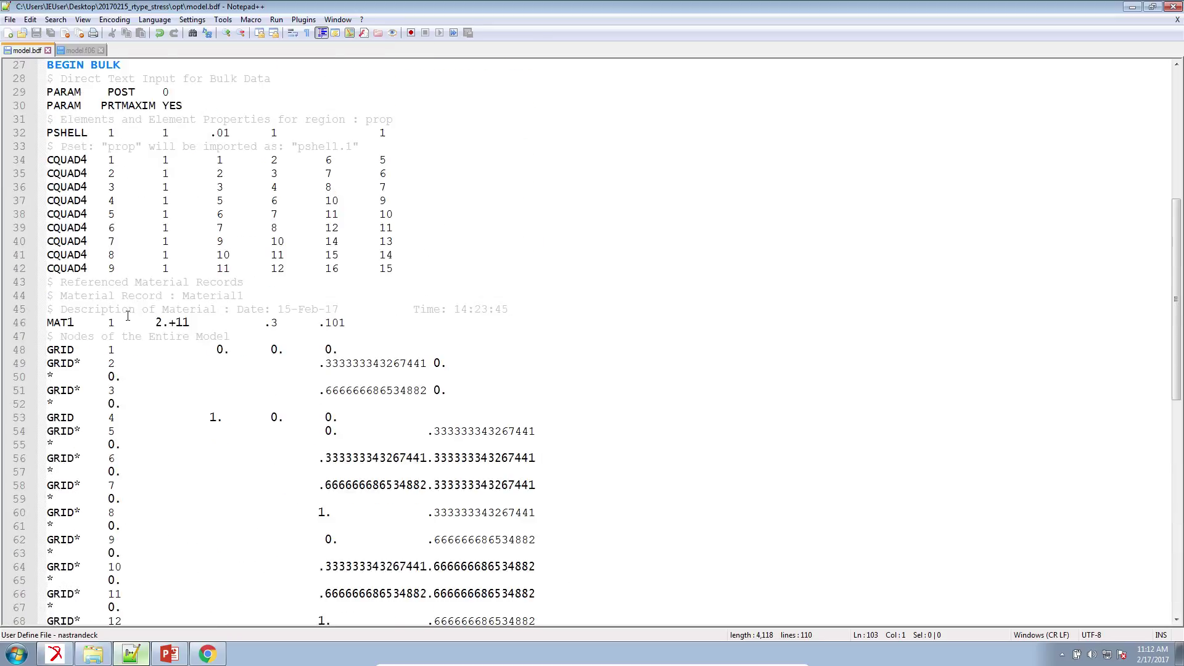
left_click_drag(405, 271, 47, 160)
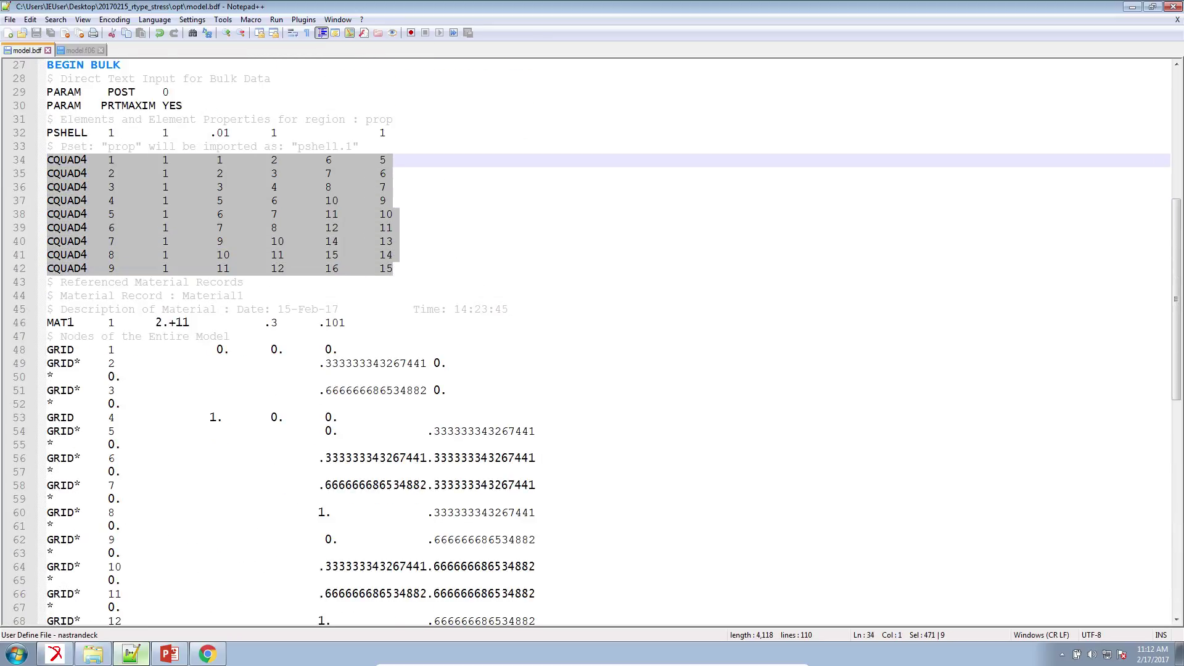
left_click_drag(112, 133, 37, 137)
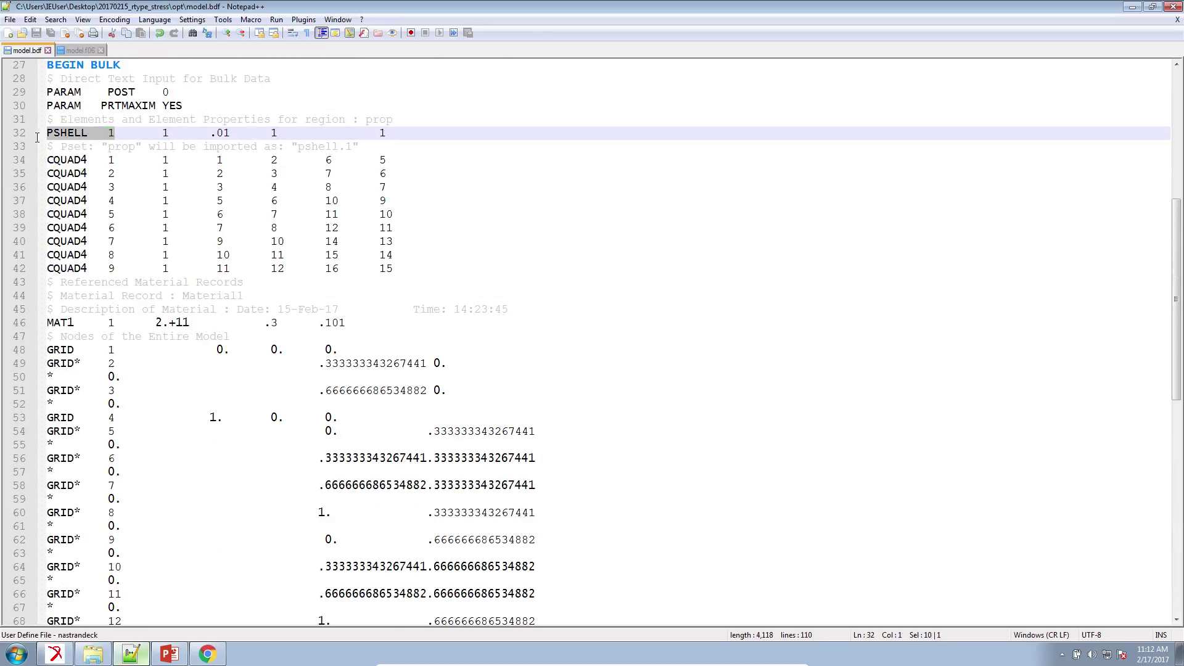
left_click_drag(407, 277, 47, 160)
Step: Change constraint r1's property type from ELEM to PSHELL and set ATTi to 1
left_click(207, 654)
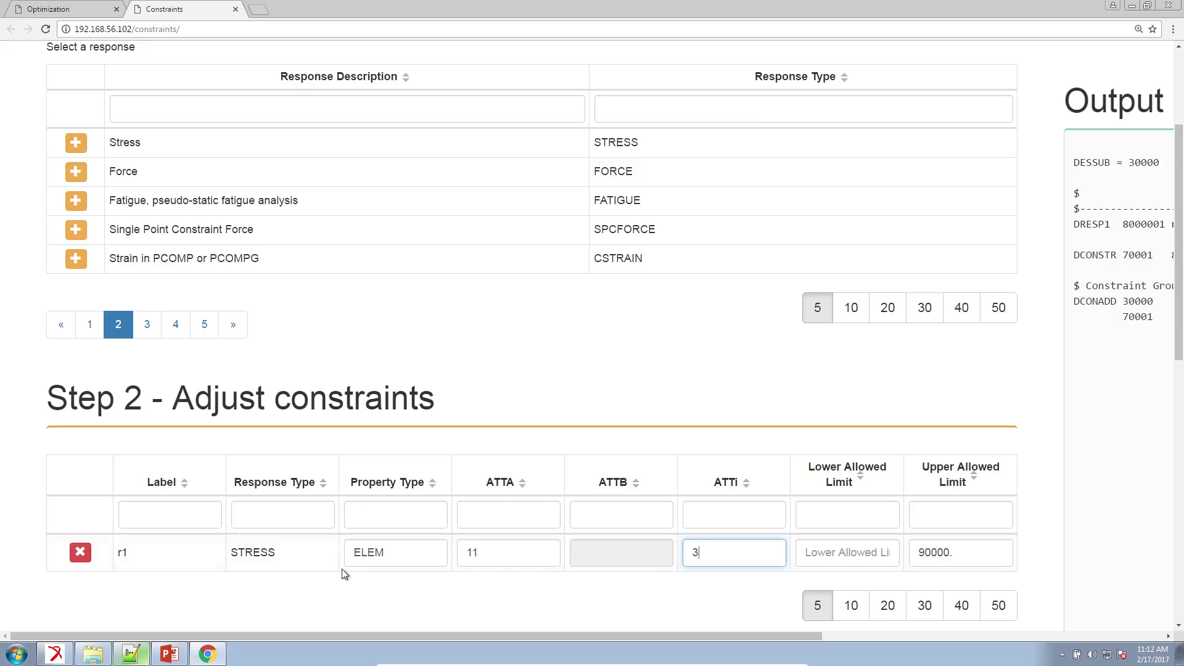
double_click(347, 553)
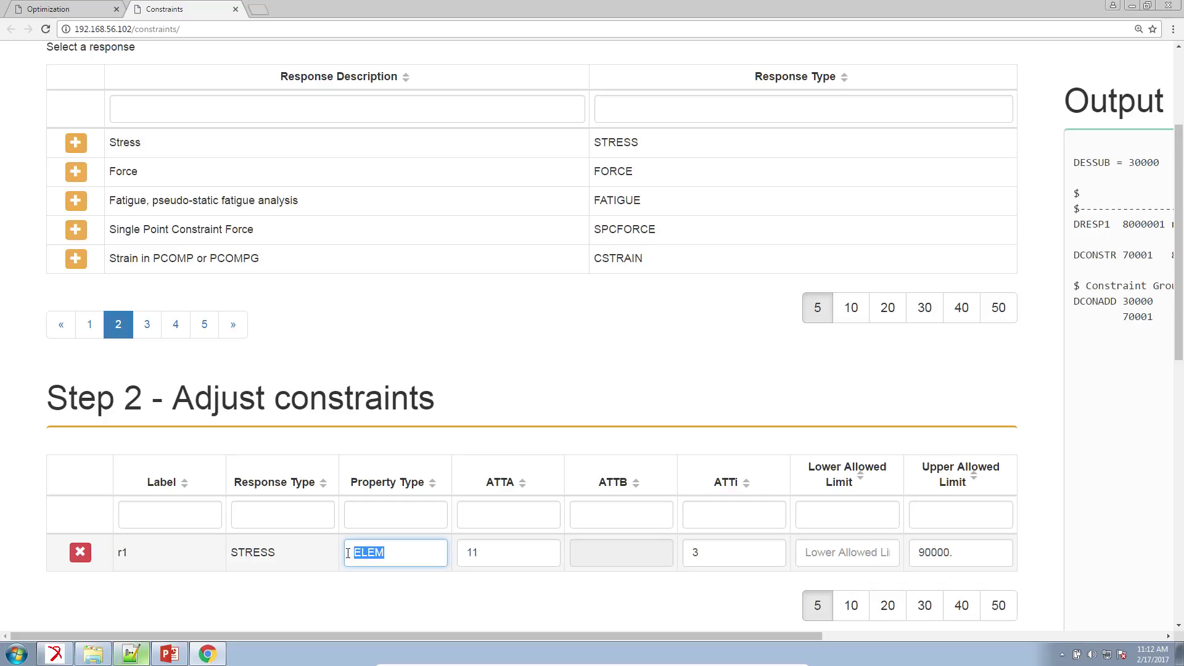
type("PSHELL")
key("Tab")
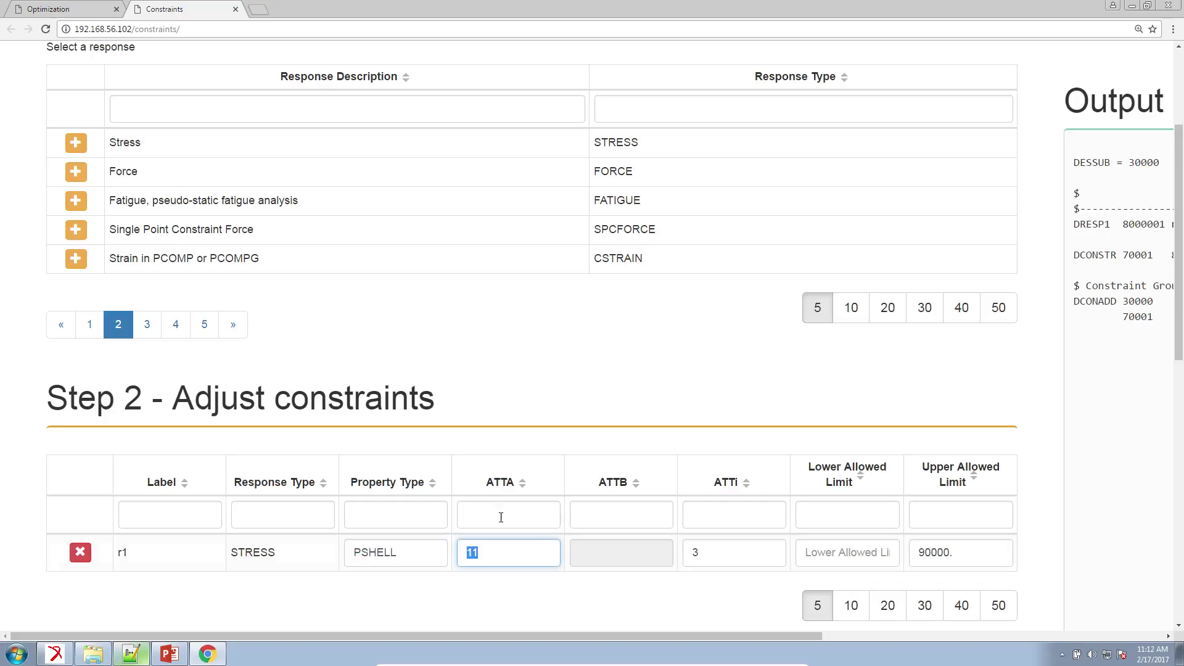
double_click(693, 548)
key("BackSpace")
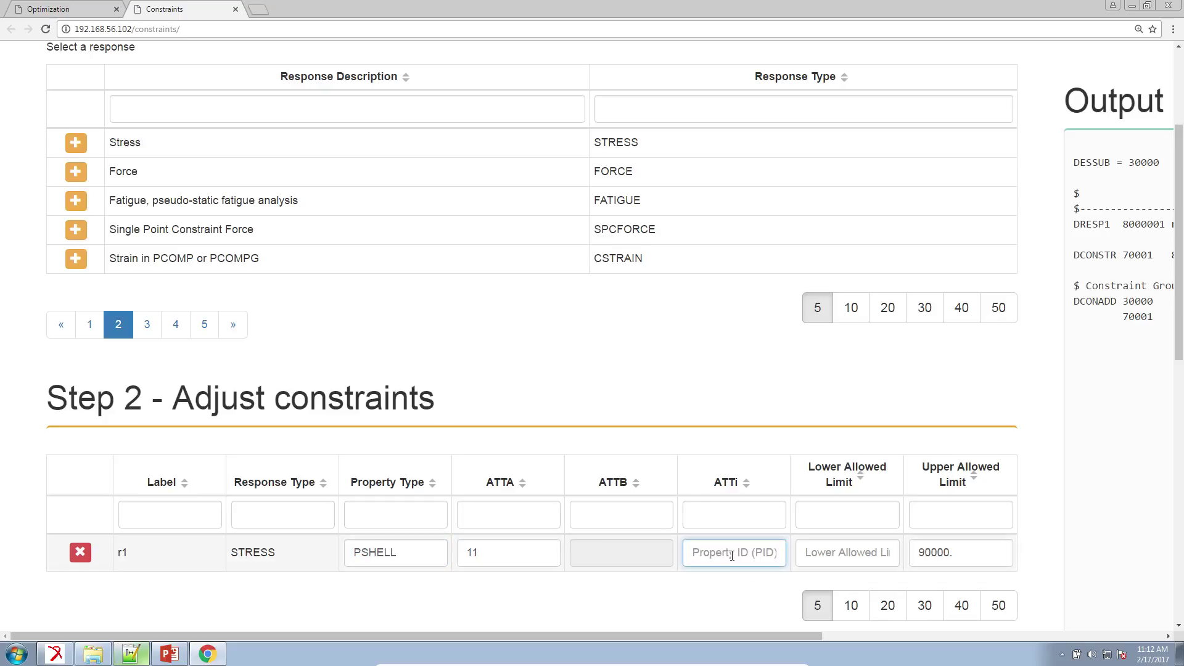
type("1")
left_click(425, 558)
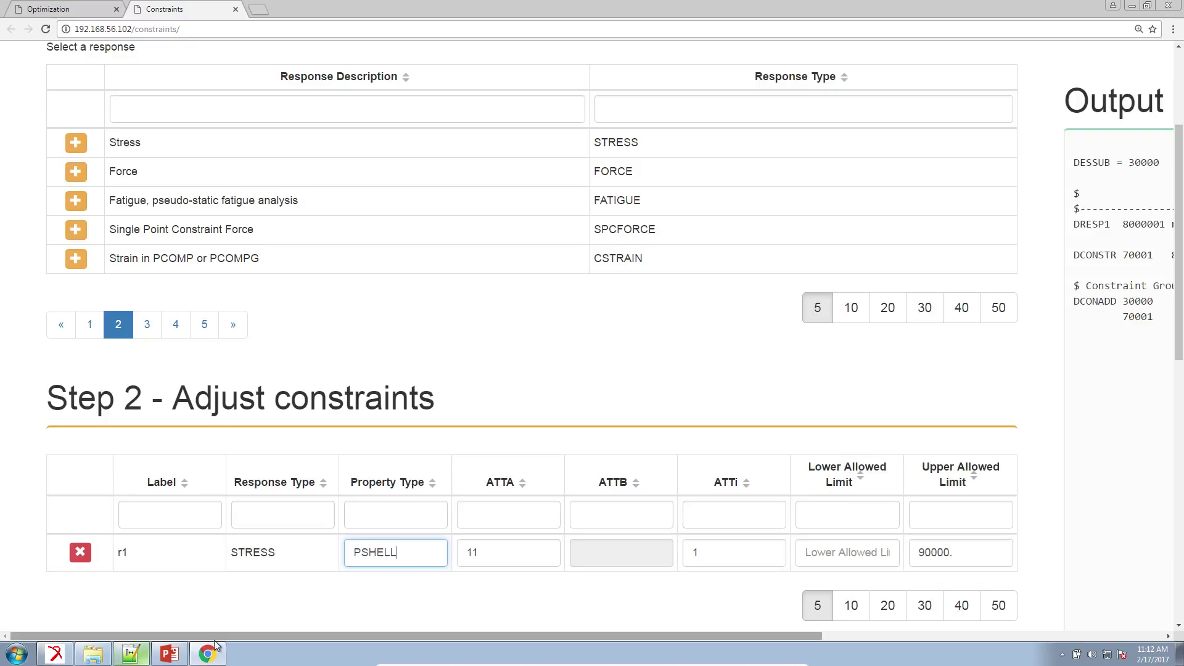
Step: Check the Patran mesh, then trim the ATTi list back to property 1 only
left_click(64, 658)
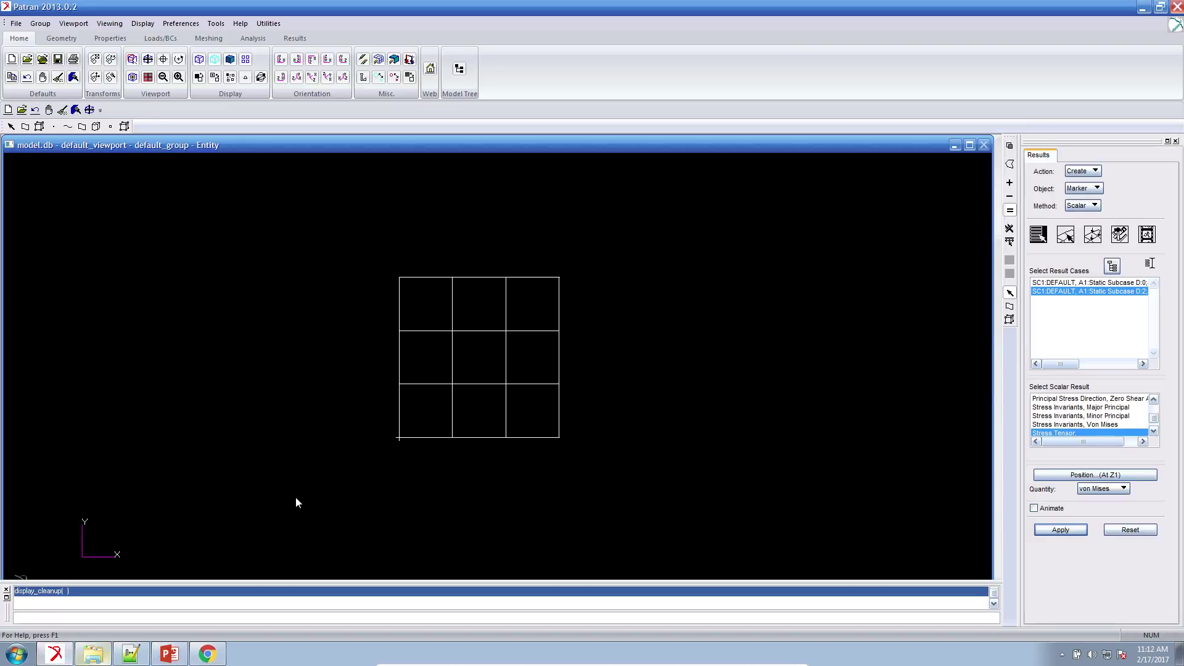
left_click(64, 655)
left_click(726, 555)
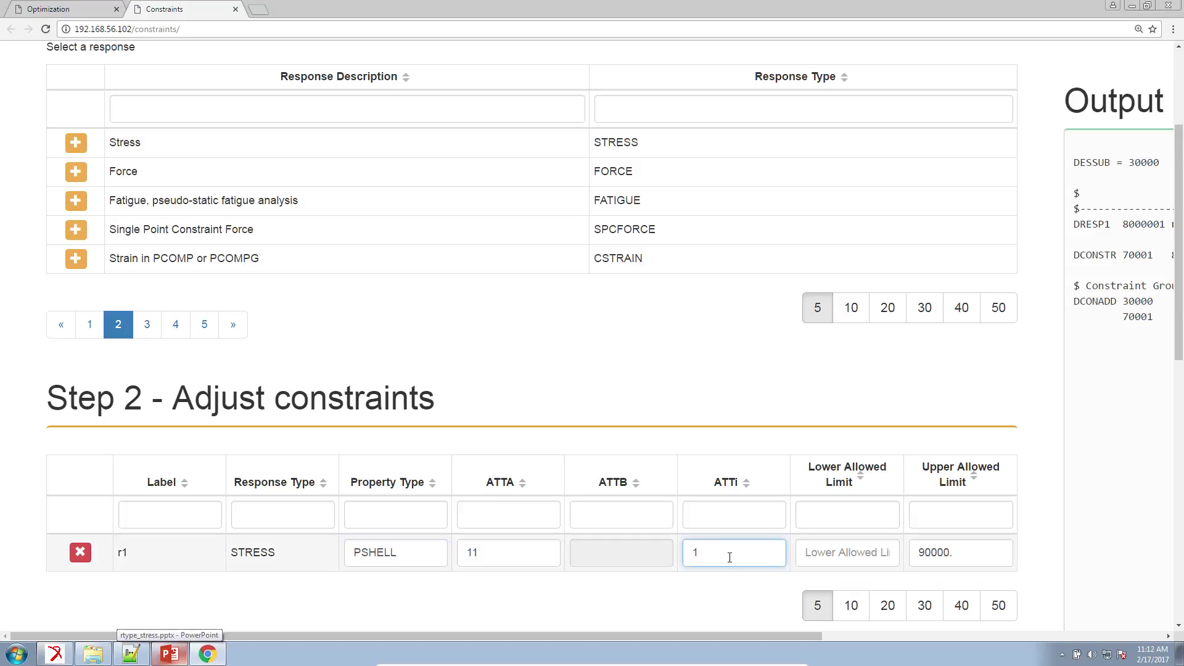
type("1, 2, 3, 4")
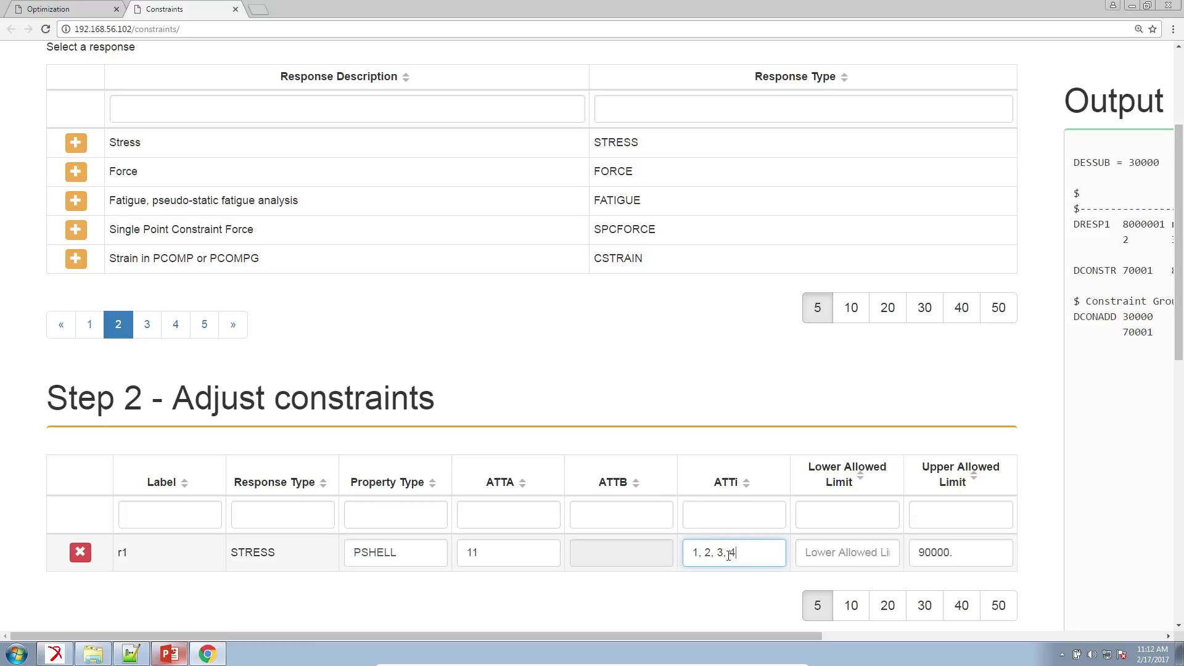
mouse_move(737, 553)
left_mouse_down()
mouse_move(691, 551)
mouse_move(755, 557)
left_mouse_up()
key("BackSpace")
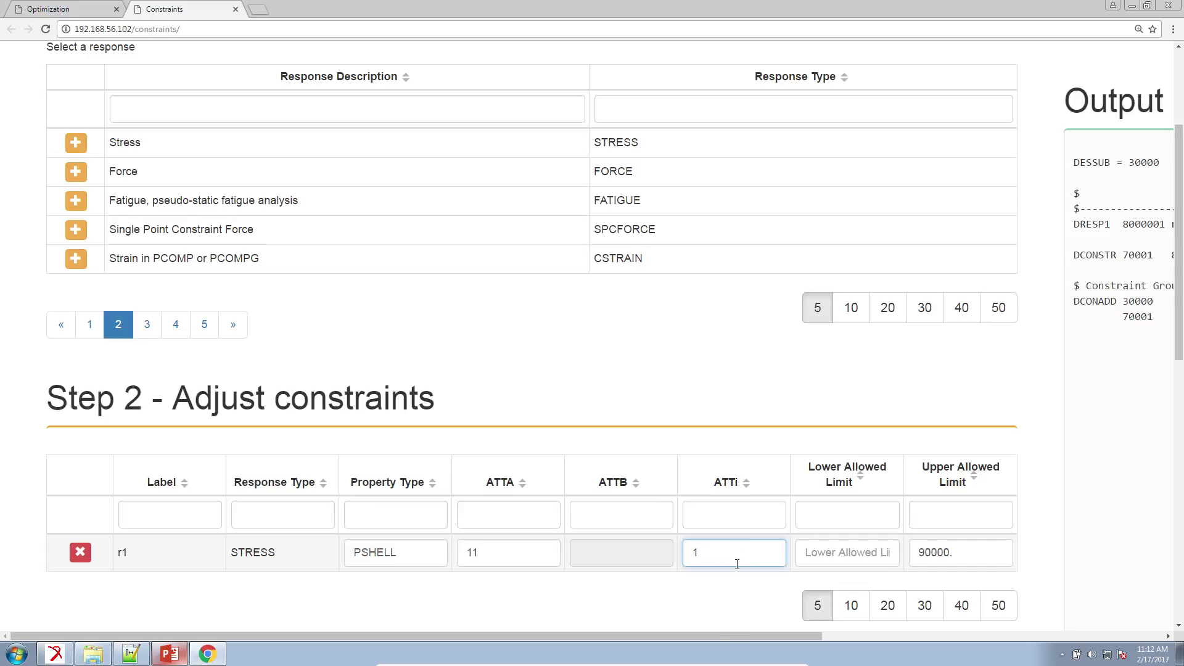
Step: Copy the generated design-constraint cards (DRESP1 STRESS PSHELL 11 1) from the Output panel
left_click_drag(720, 637, 990, 615)
left_click_drag(845, 369, 688, 196)
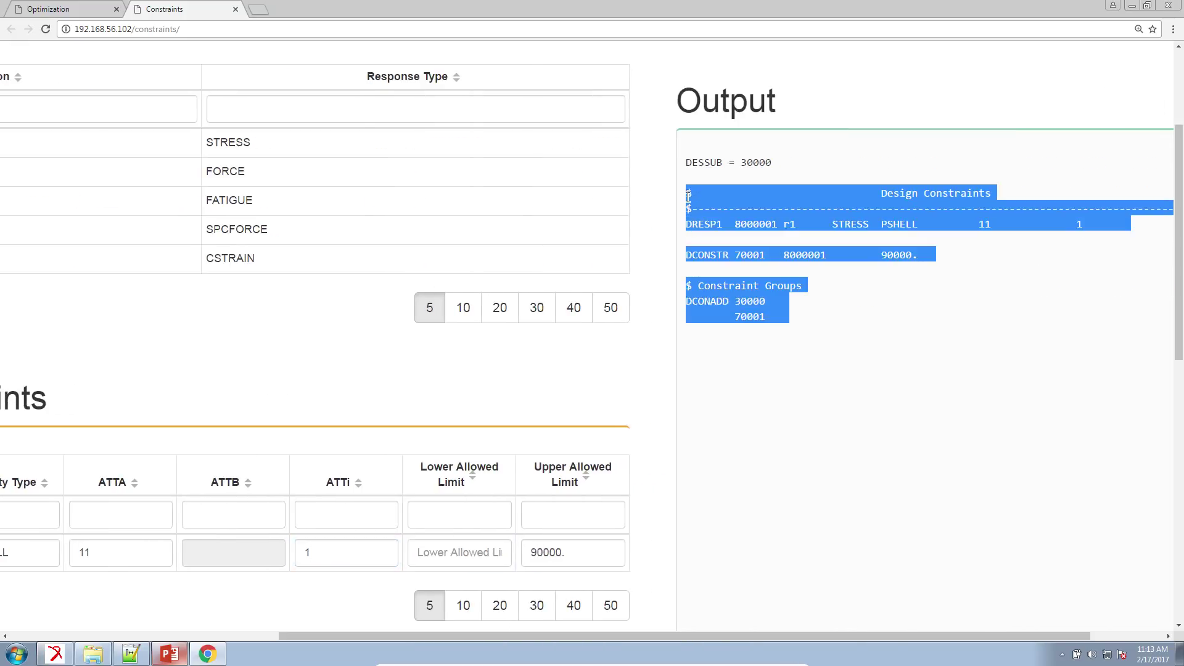
right_click(697, 196)
left_click(708, 203)
left_click(109, 653)
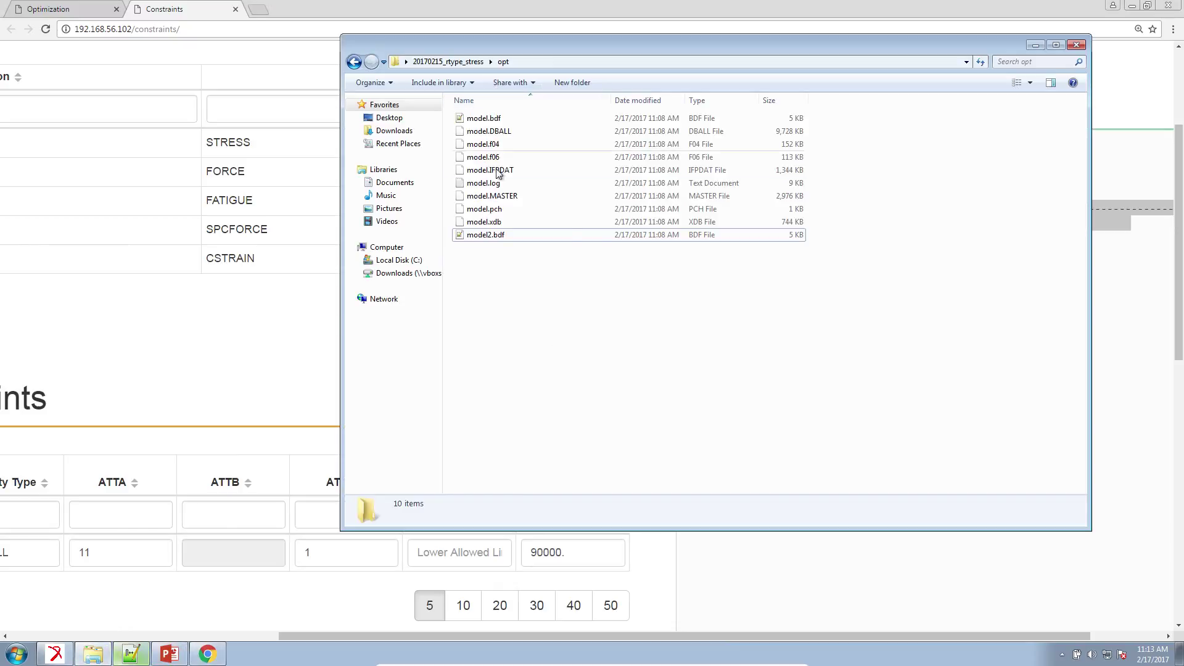
Step: Open model2.bdf, paste the PSHELL stress cards over lines 94–102, and save
double_click(484, 238)
scroll(371, 251, "down", 16)
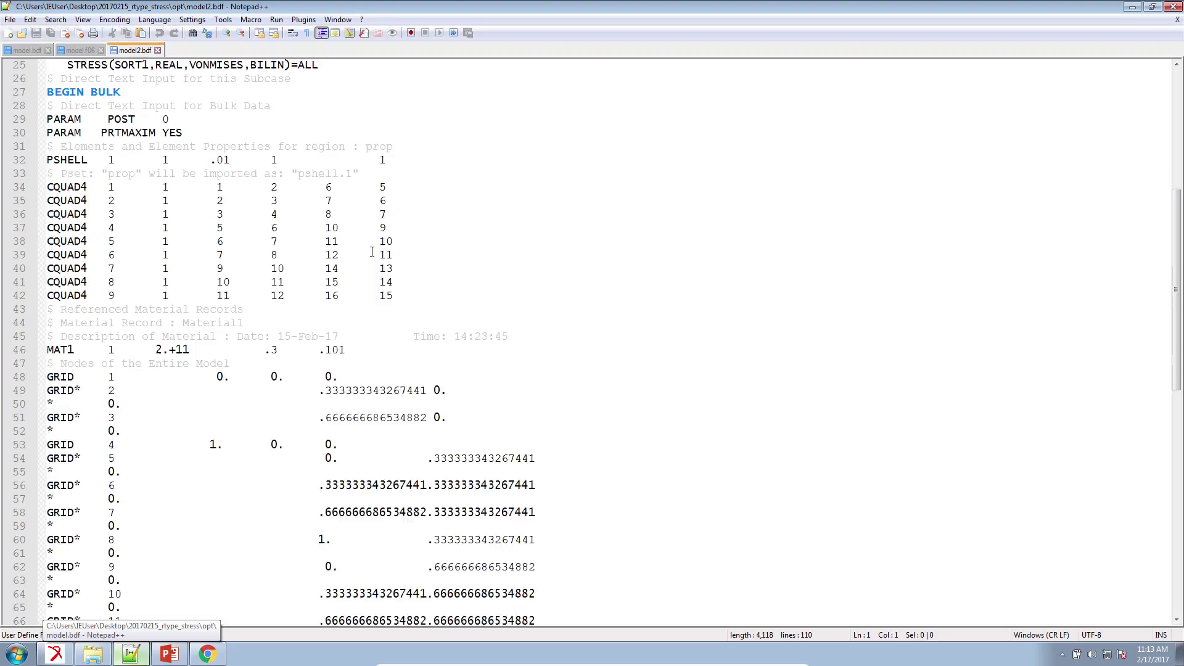
scroll(371, 251, "down", 7)
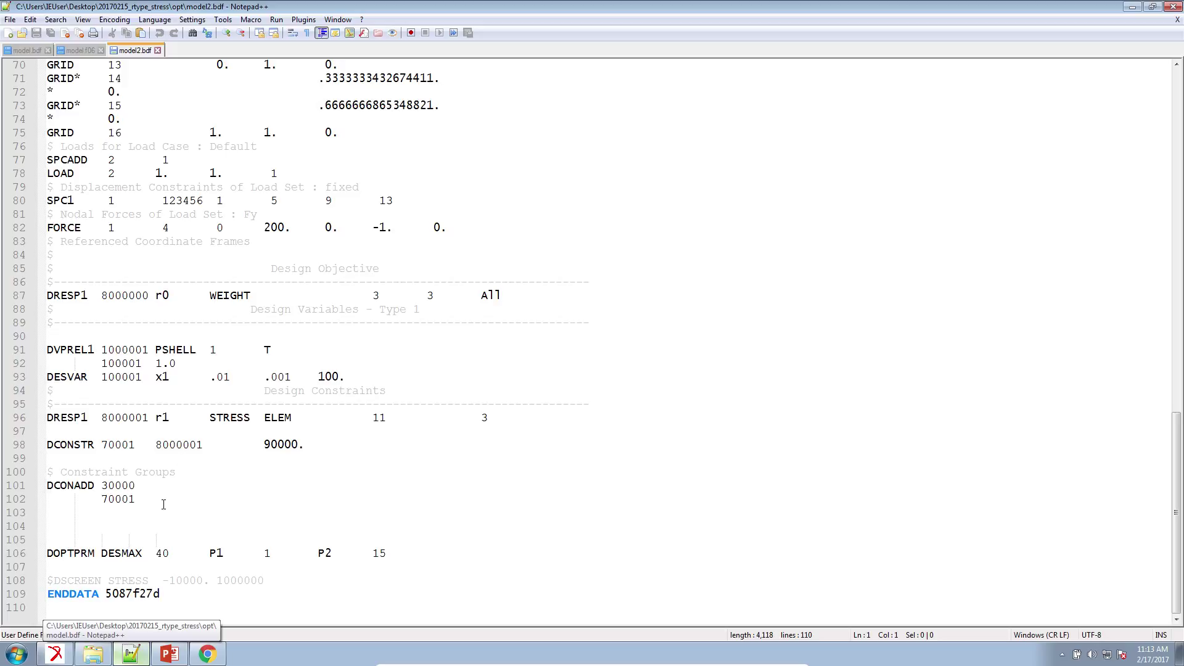
left_click_drag(163, 504, 34, 395)
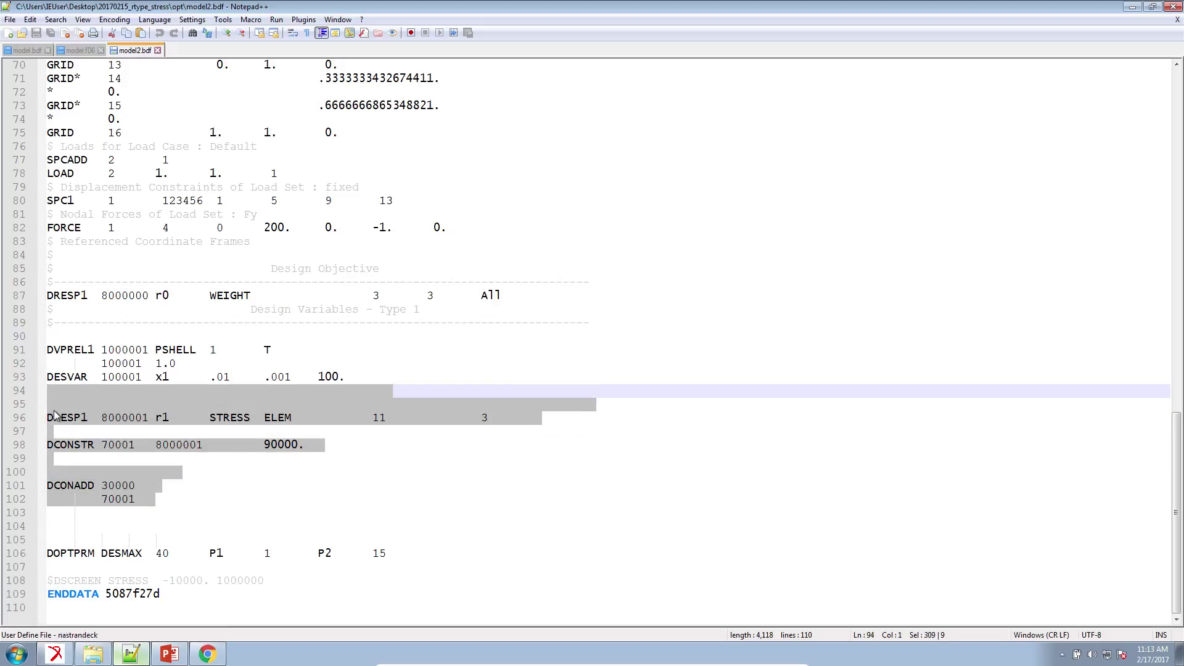
key("ctrl+v")
key("ctrl+s")
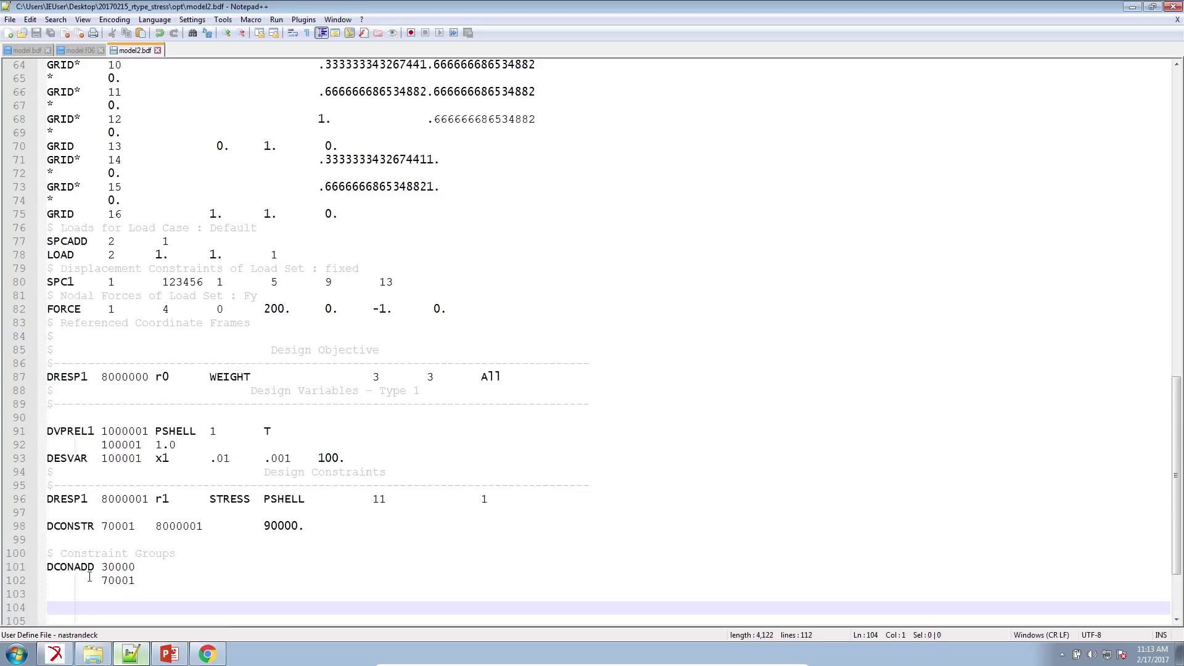
left_click(93, 653)
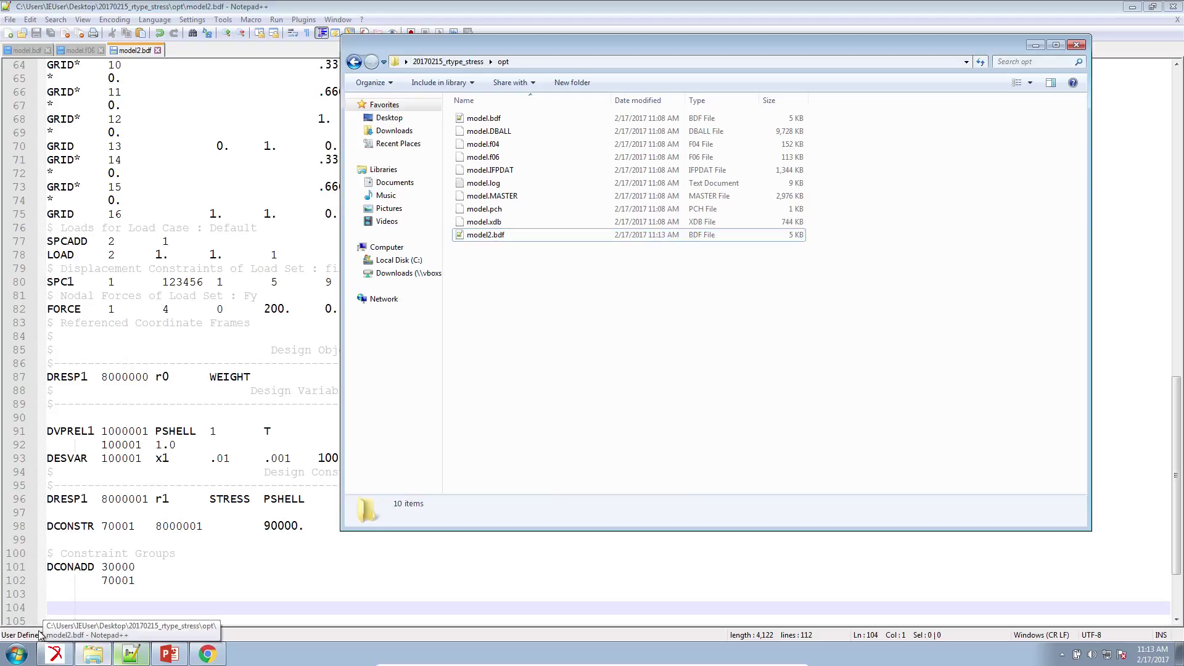
Step: Launch MSC Nastran 2014.0 and choose model2.bdf as the input file
left_click(15, 654)
type("nast")
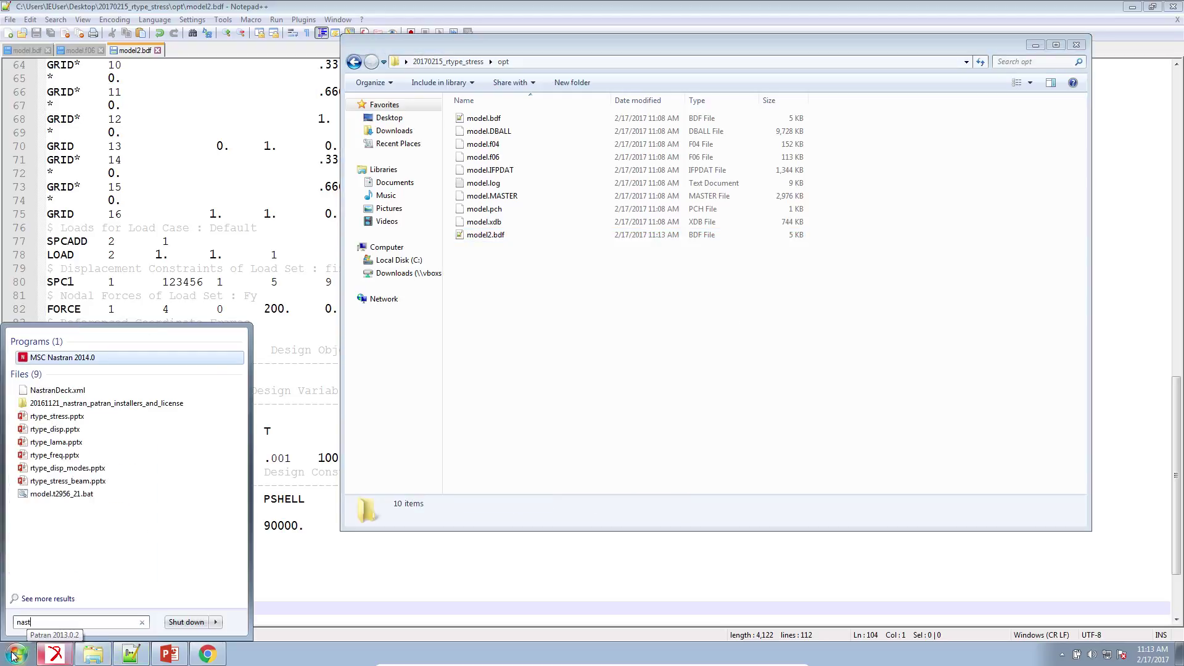
key("Return")
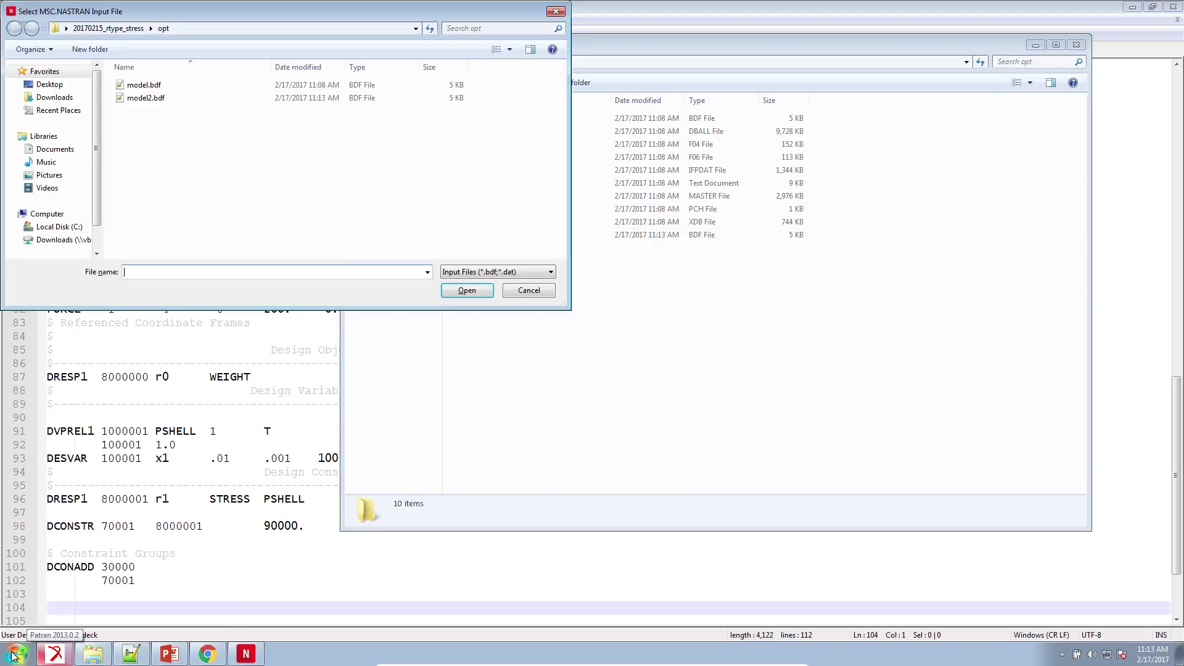
double_click(366, 98)
Step: Close Chrome and the PowerPoint presentation, then run the Nastran job on model2.bdf
left_click(209, 655)
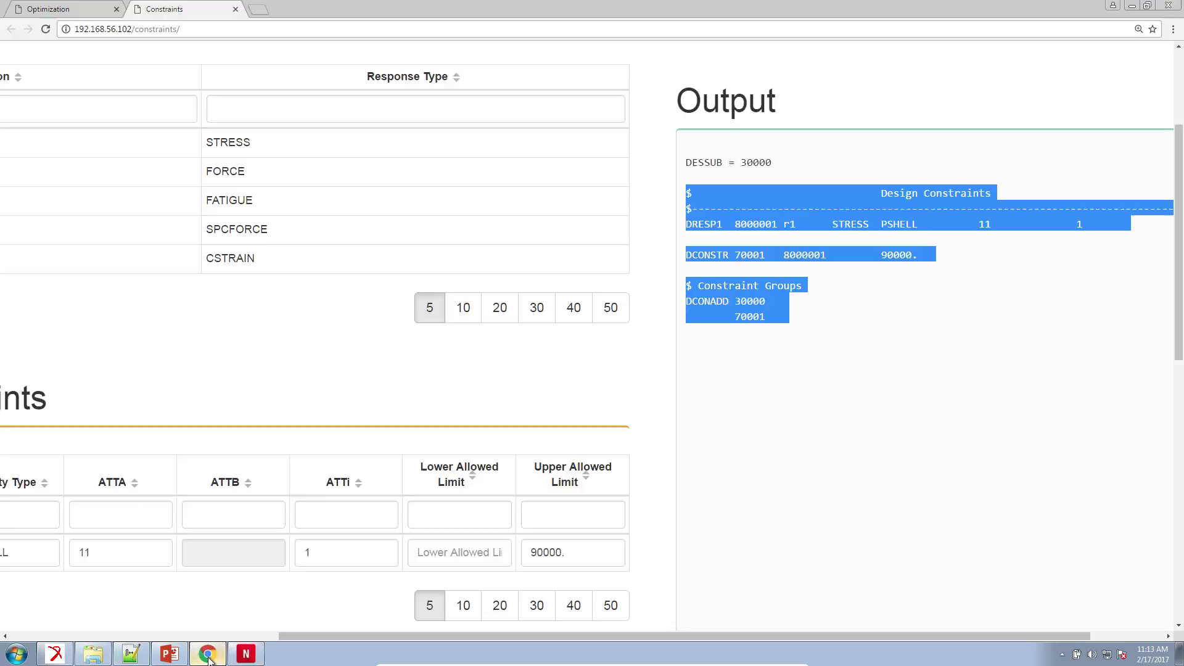
right_click(208, 657)
left_click(185, 636)
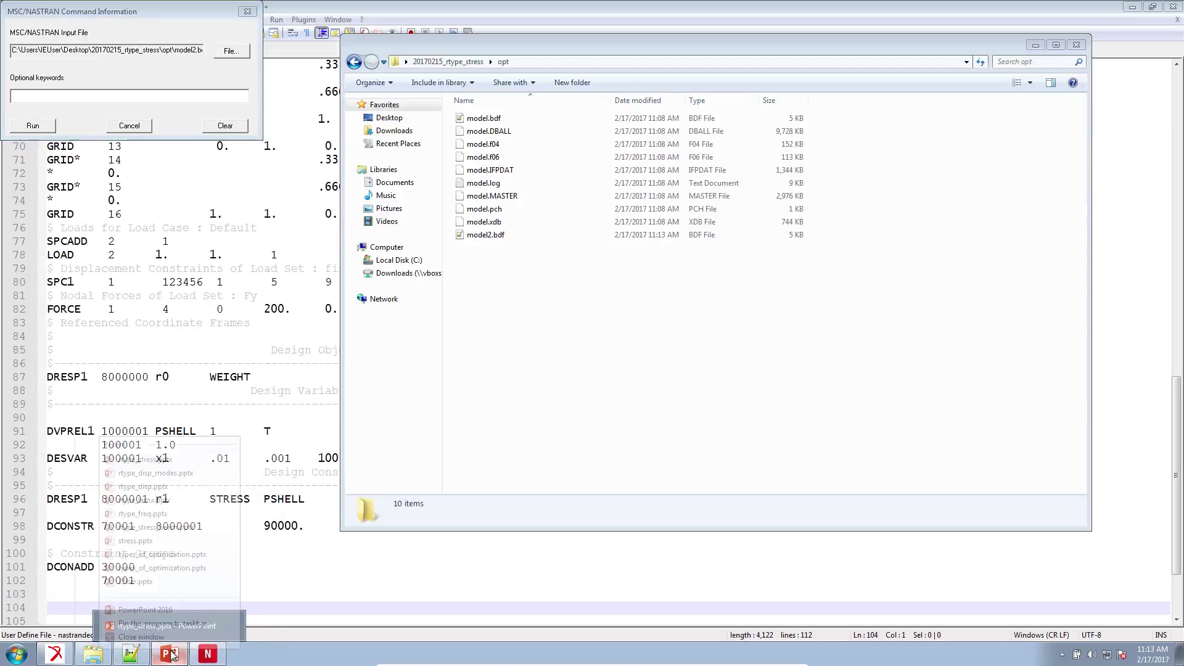
left_click(142, 636)
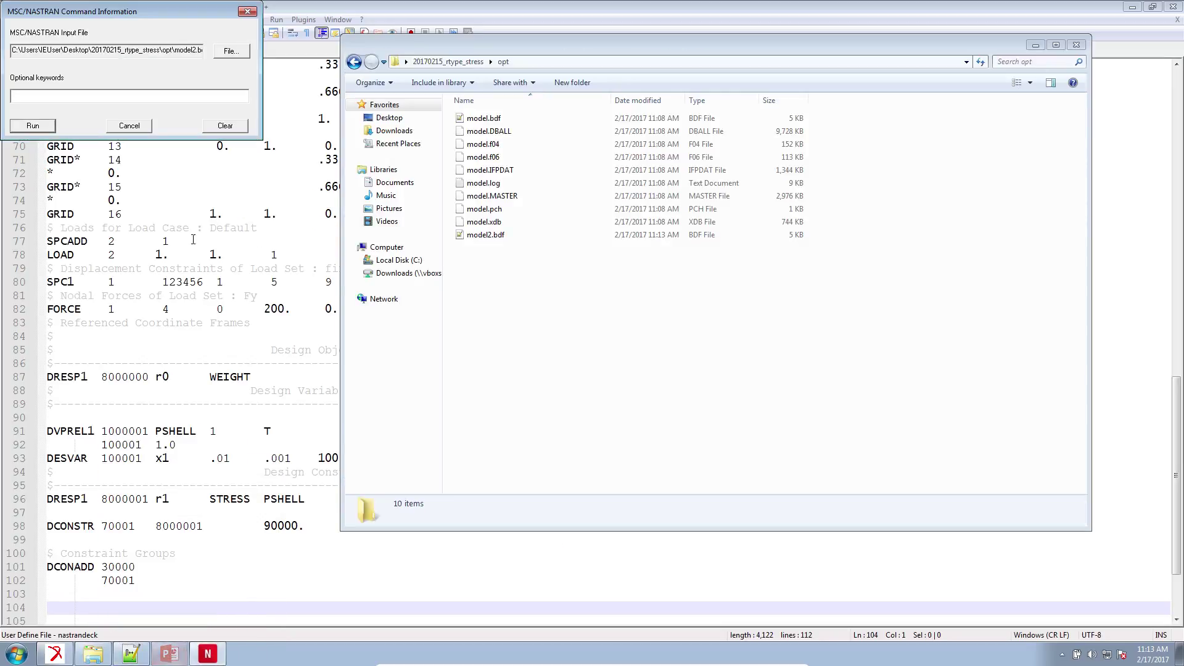
left_click(32, 126)
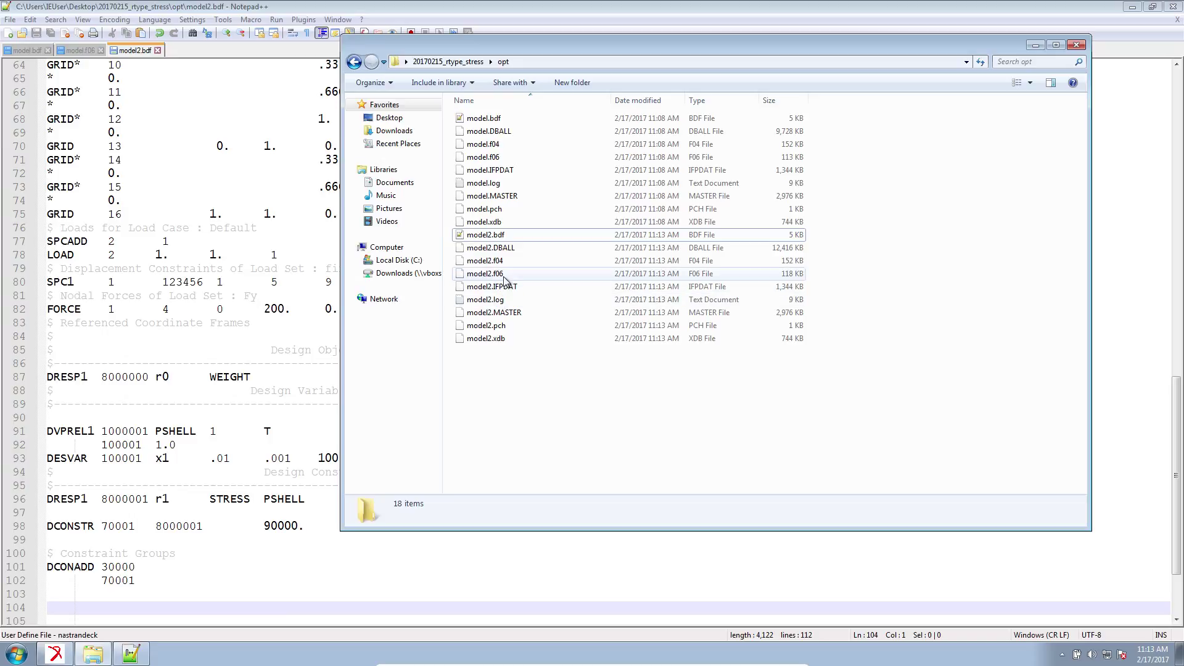
Step: Open model2.f06 and highlight the hard-convergence-to-optimum termination message at cycle 2
left_click_drag(507, 274, 193, 439)
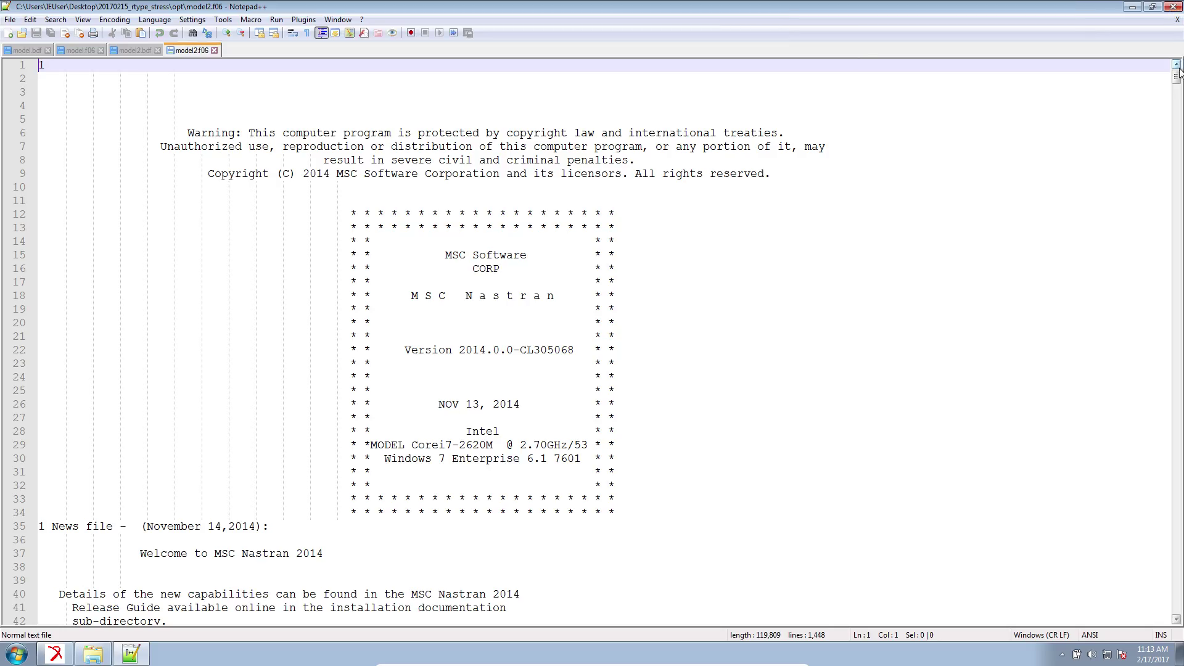
left_click_drag(1177, 77, 1174, 609)
scroll(725, 476, "up", 8)
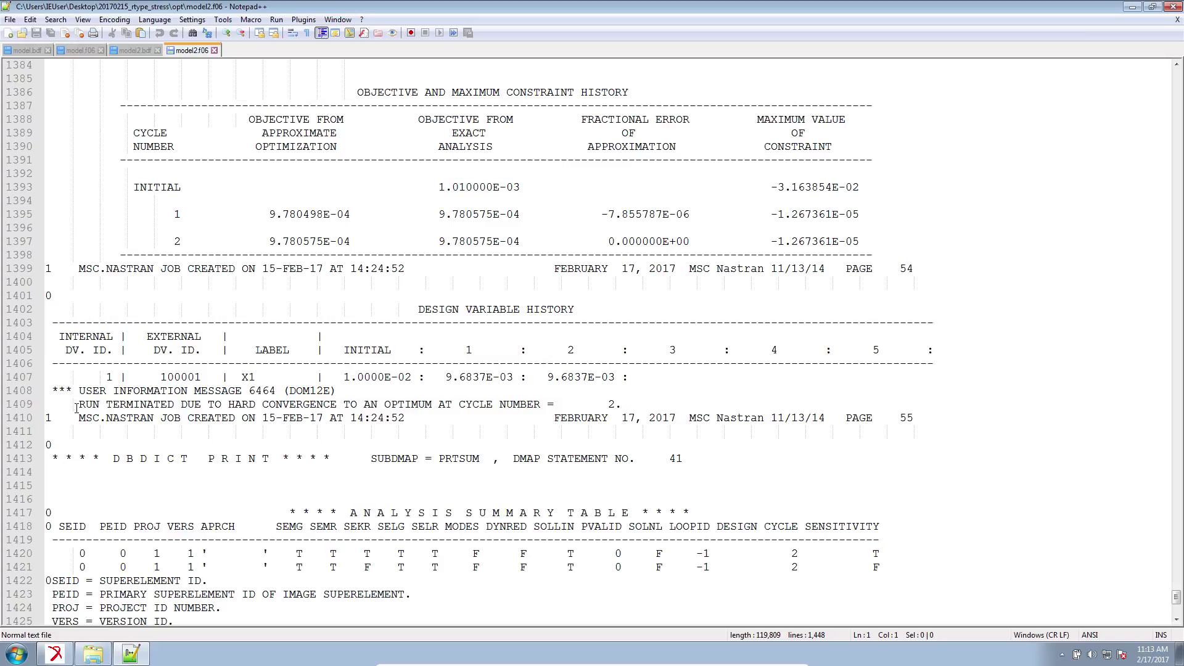
left_click_drag(77, 408, 413, 405)
left_click(97, 655)
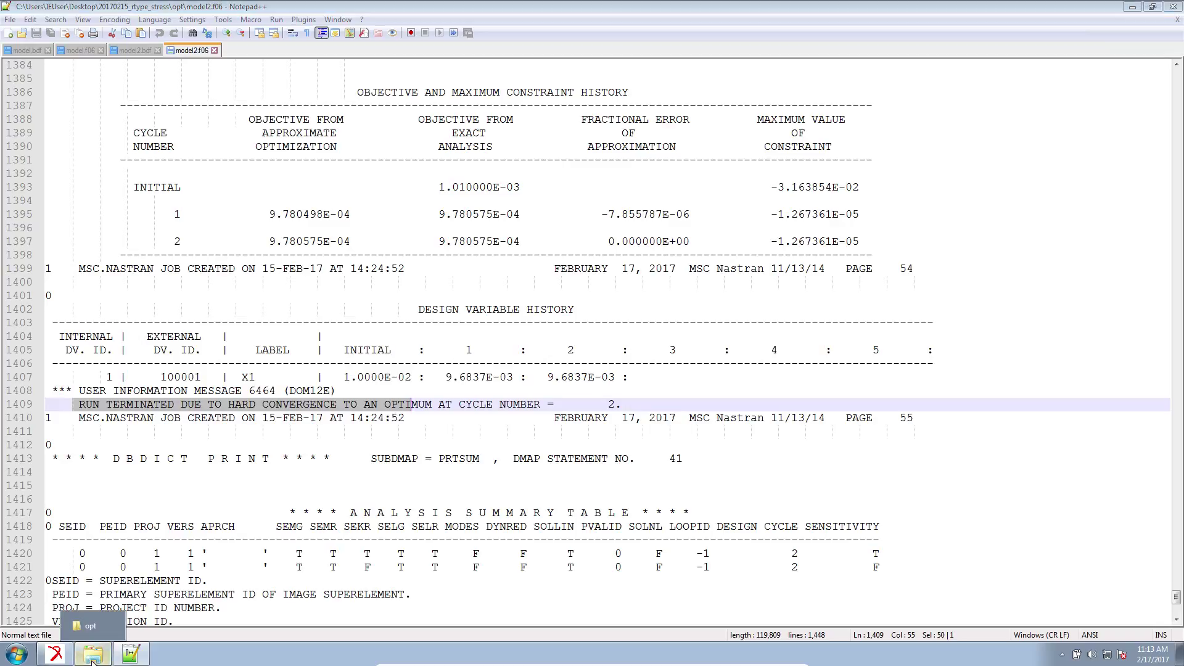
left_click(100, 656)
left_click(99, 655)
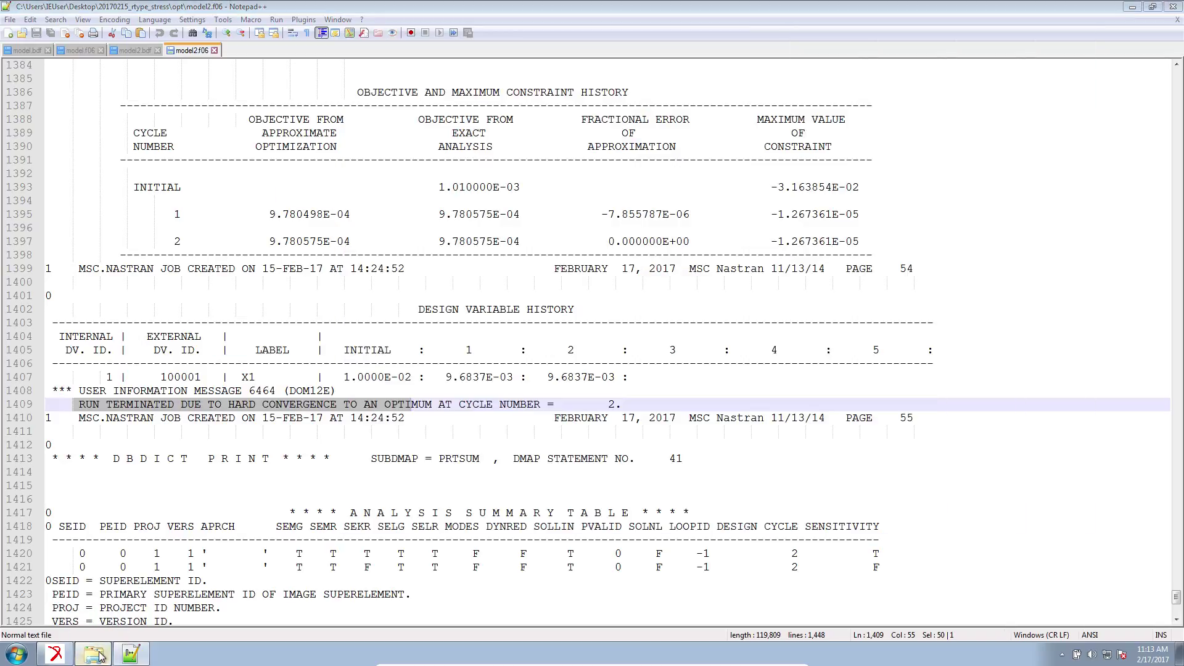
Step: Open rtype_stress.pptx from the parent folder and show slide 9, Results
left_click(466, 62)
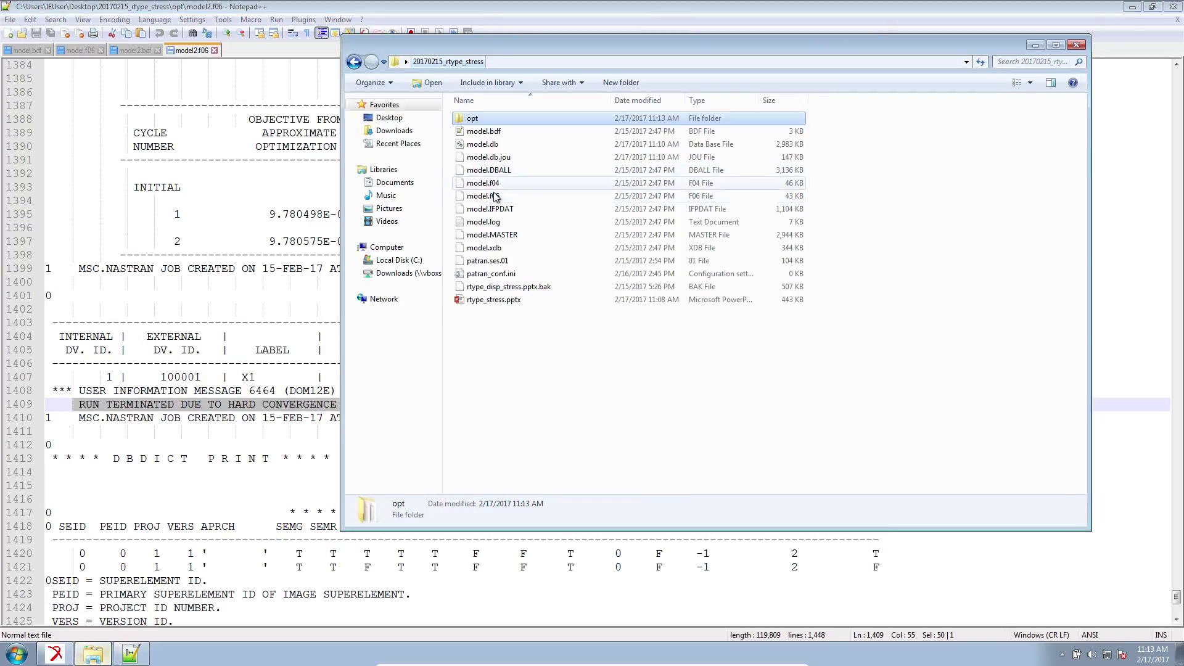
double_click(500, 299)
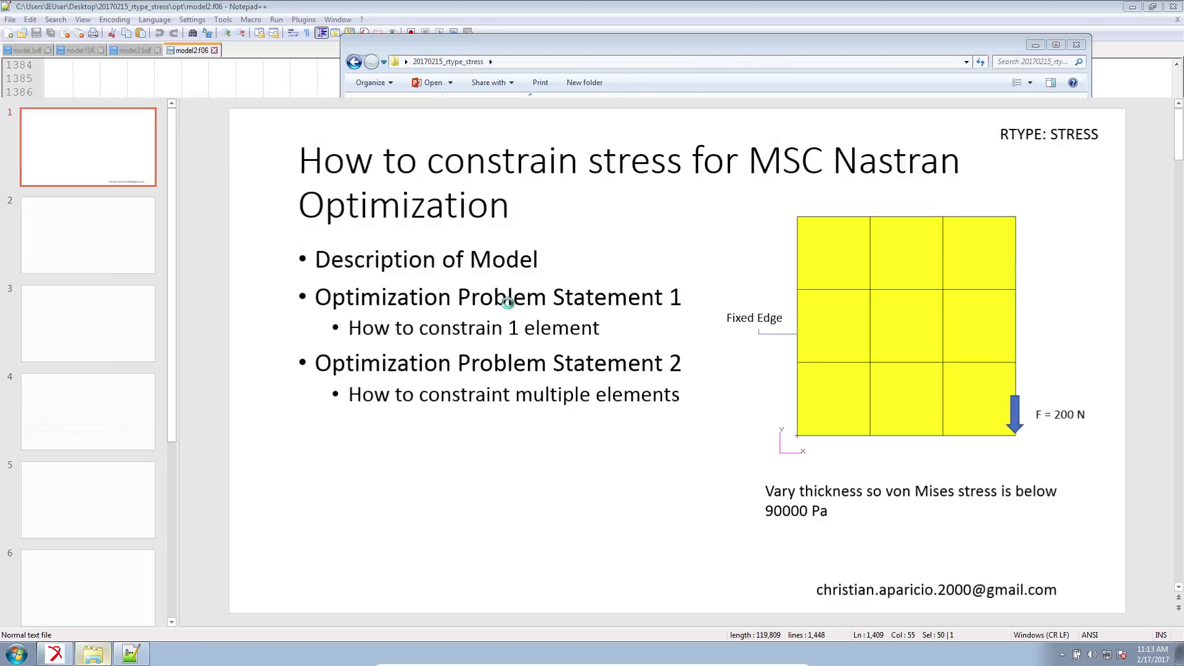
scroll(91, 606, "down", 3)
scroll(90, 606, "down", 1)
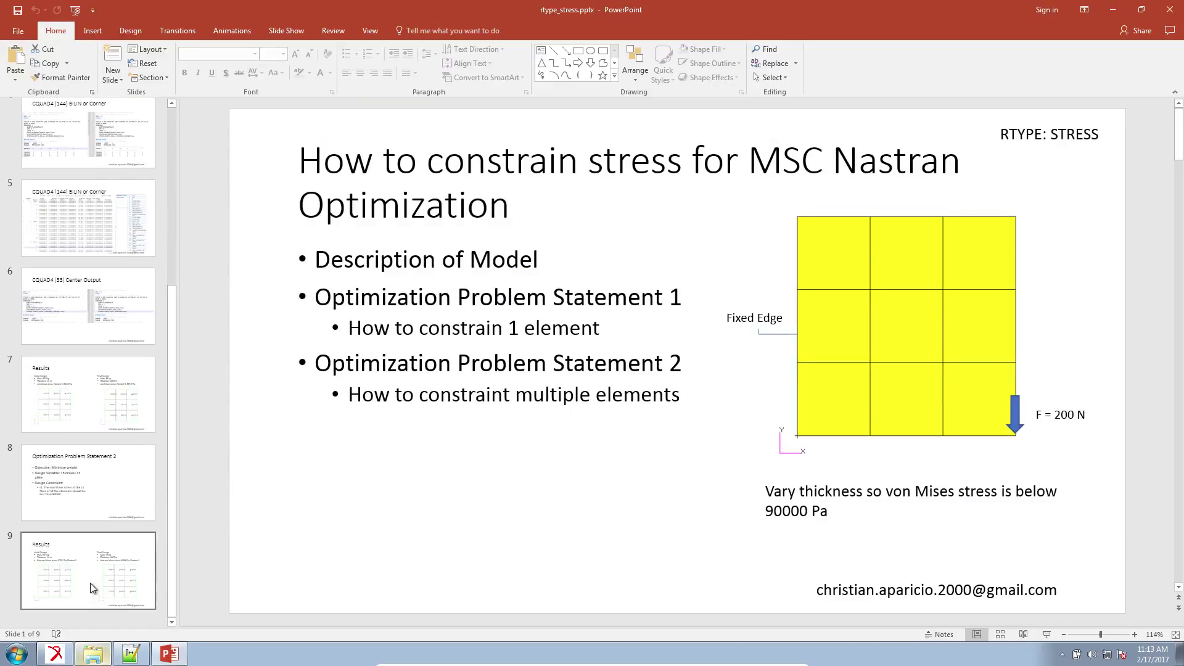
left_click(98, 573)
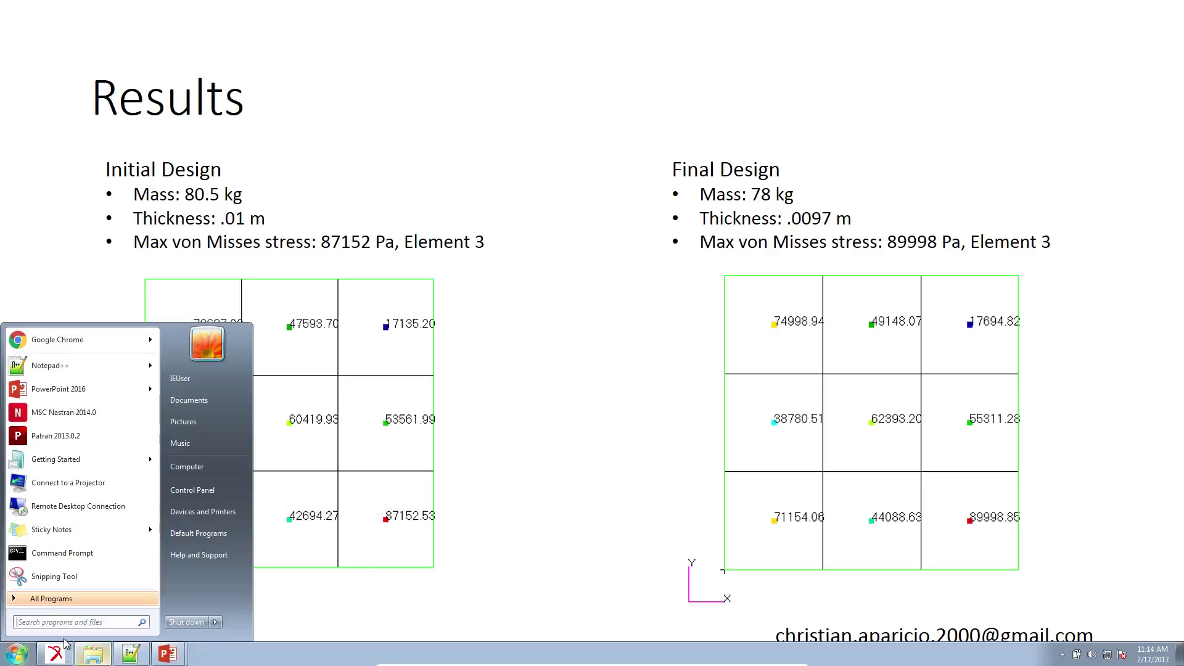
Step: Bring Patran forward and plot cycle 2 von Mises stress markers, peaking at 9.00E+04 on element 3
left_click(62, 654)
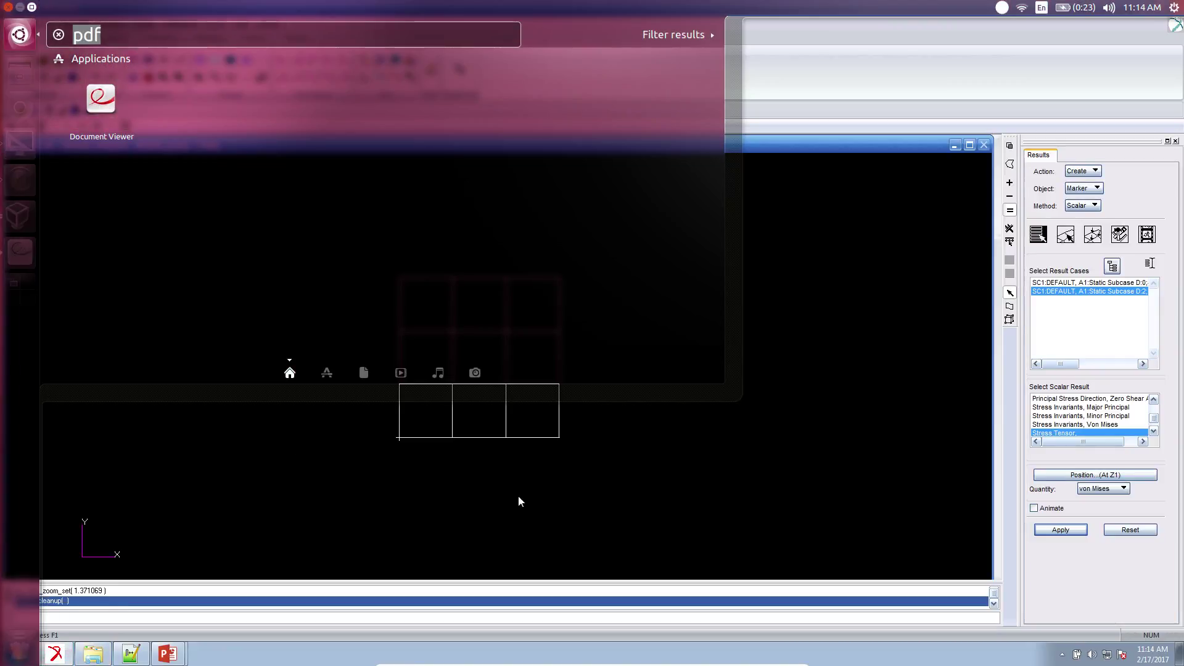
key("Escape")
key("Escape")
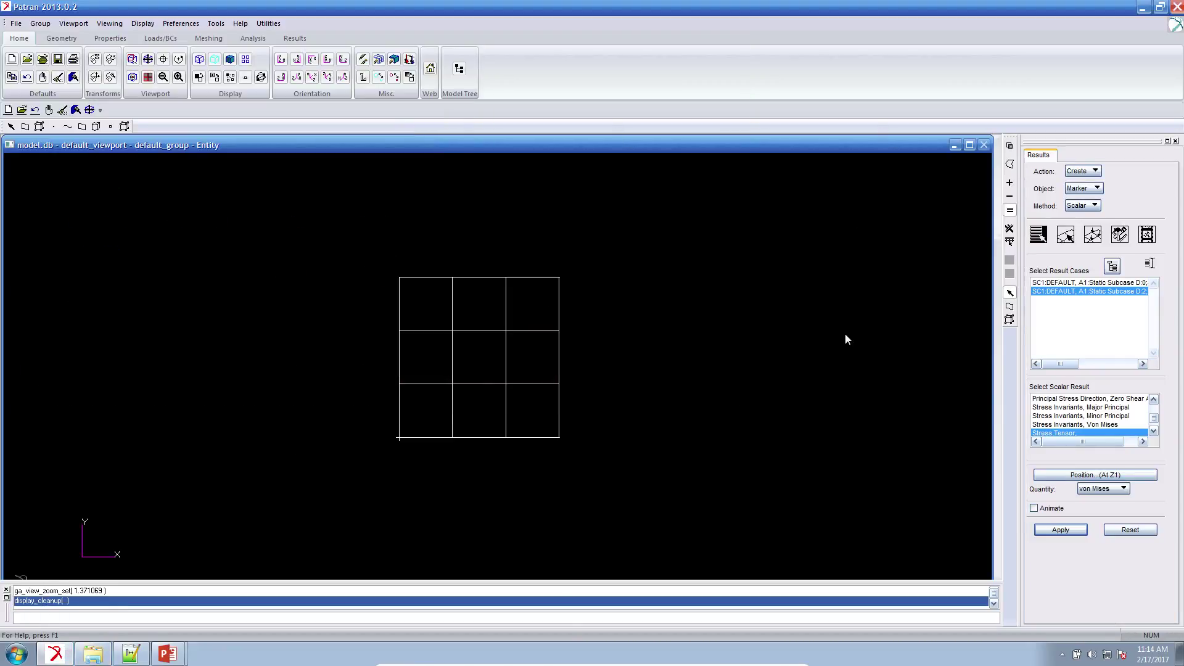
left_click(1058, 528)
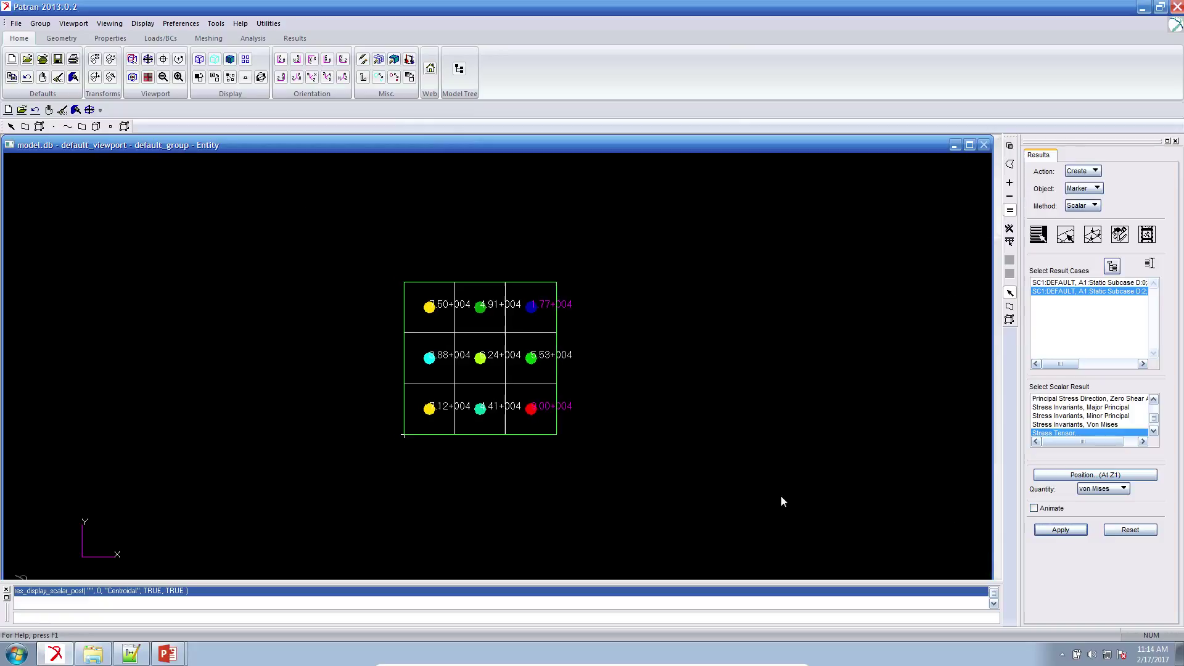
scroll(780, 494, "up", 5)
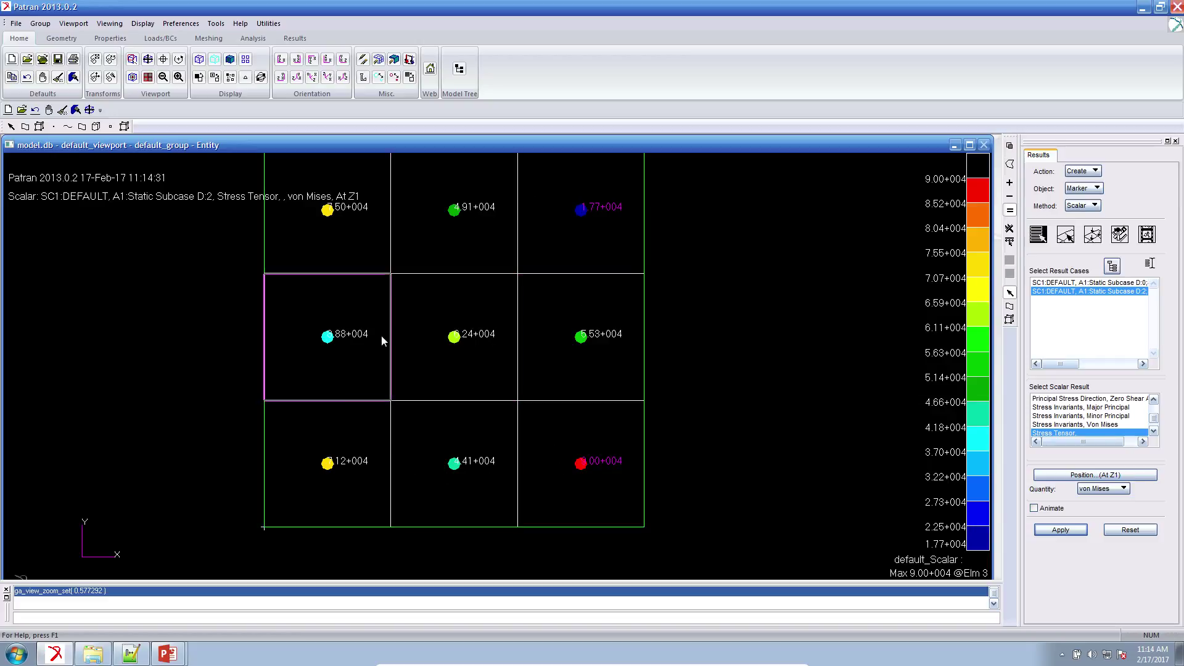
left_click(1142, 8)
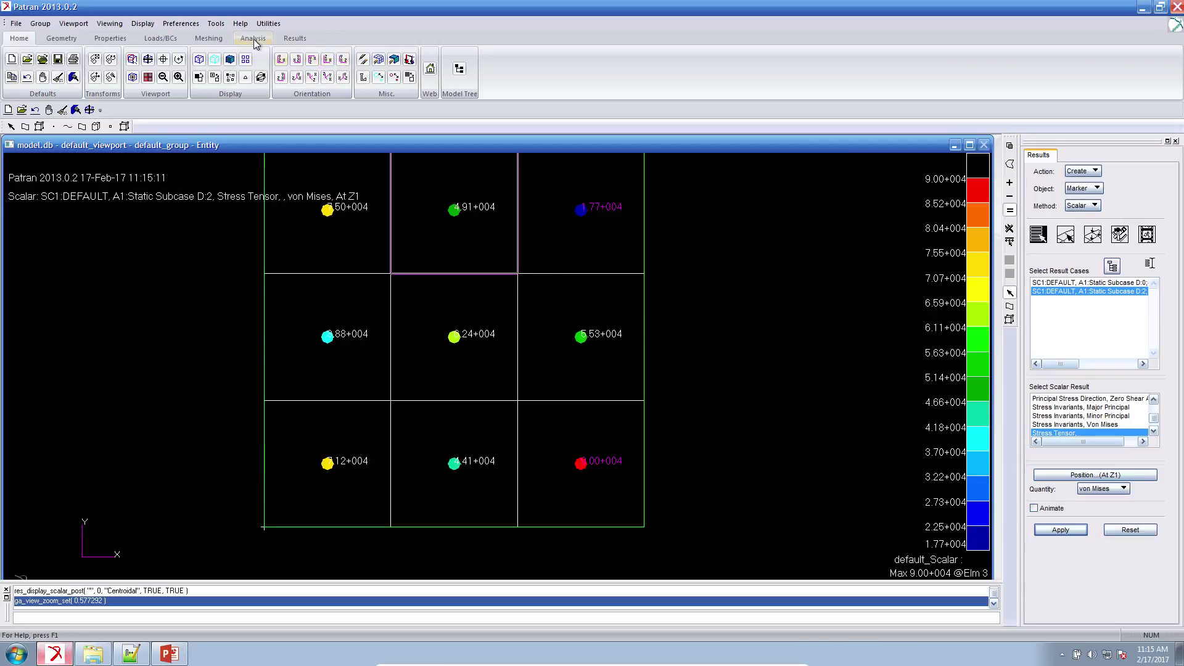
Step: Detach the model.xdb results file from the Patran model
left_click(253, 38)
left_click(463, 59)
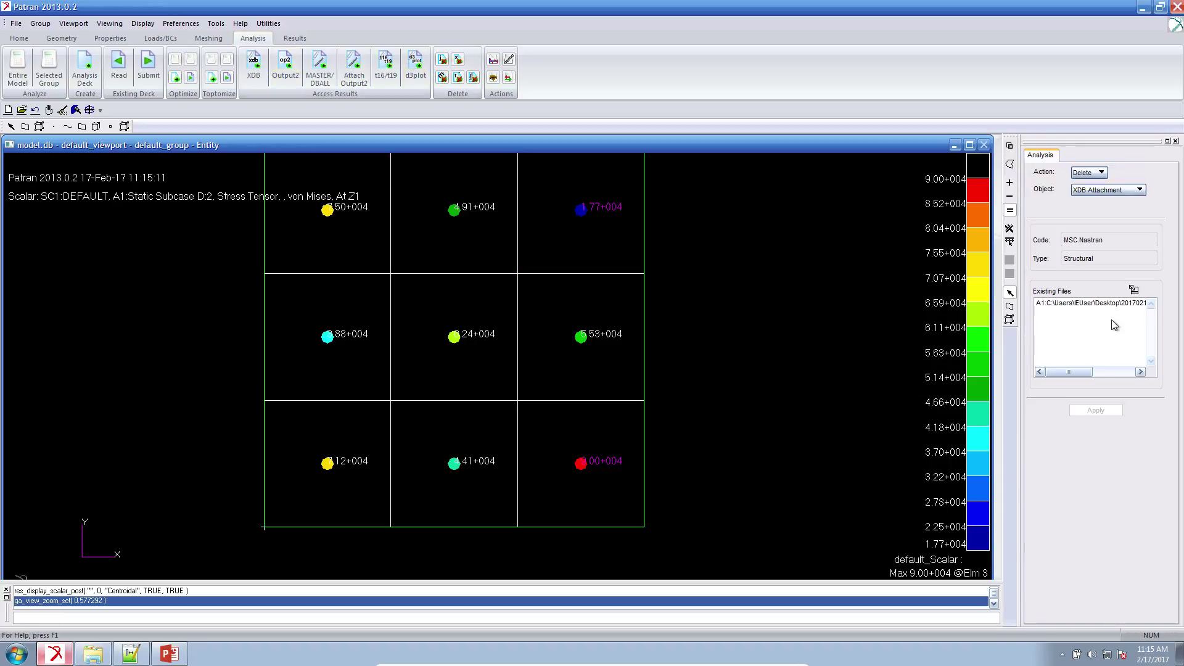
left_click(1116, 303)
left_click(1101, 409)
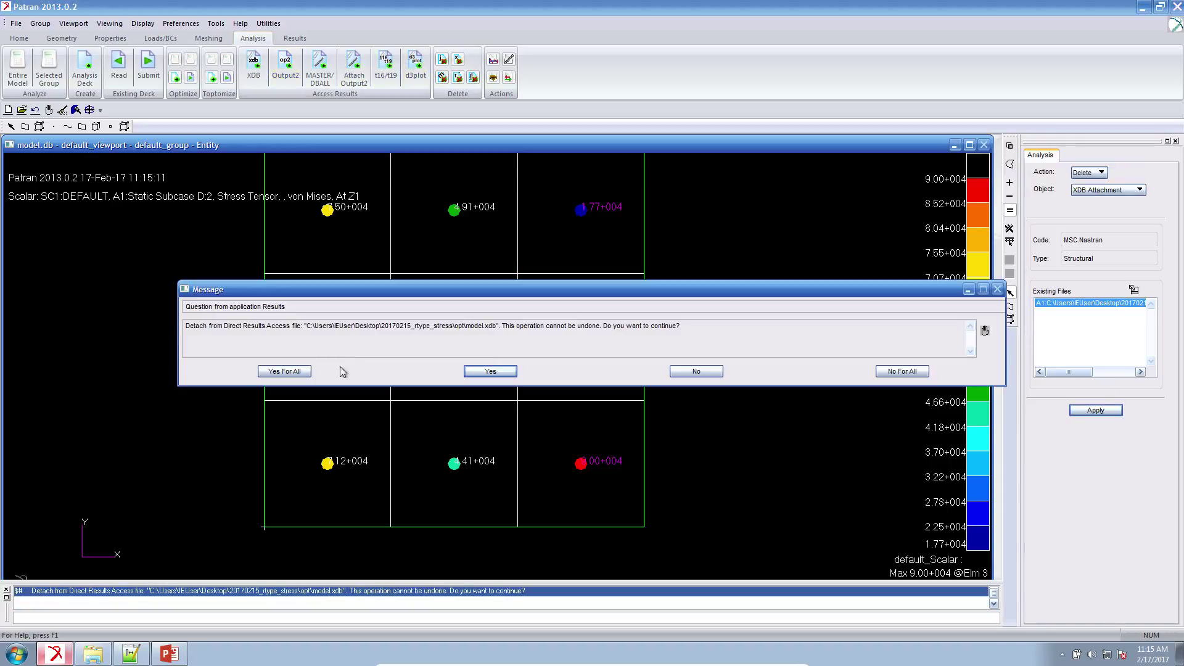
left_click(296, 371)
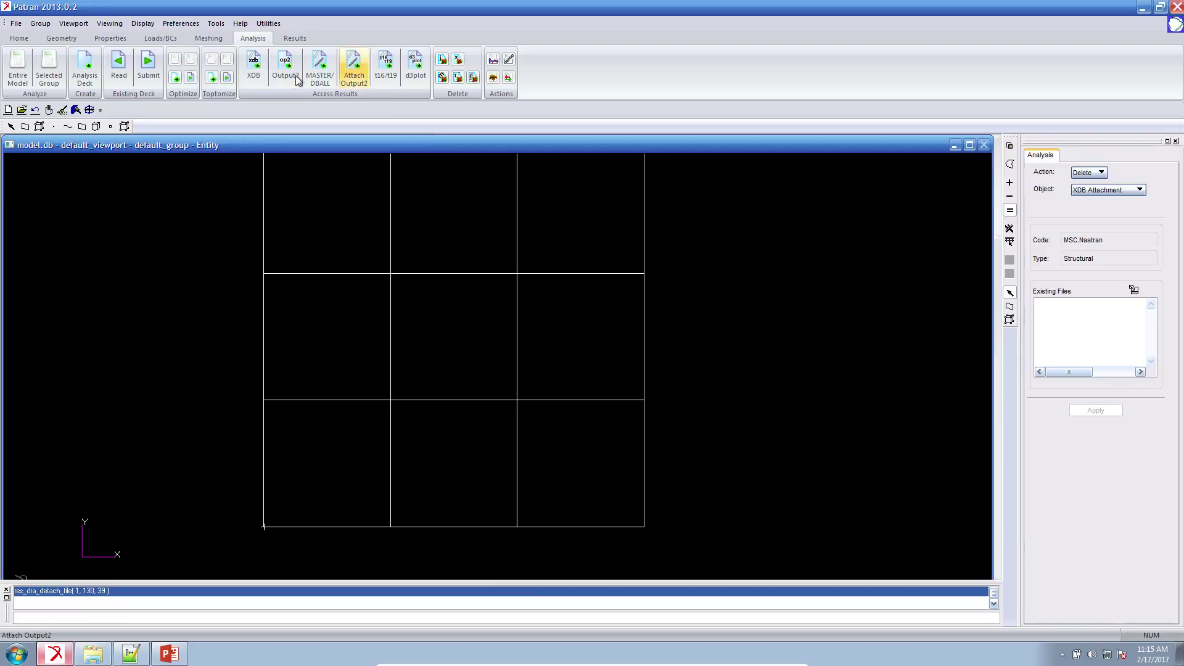
Step: Attach model2.xdb as the new results file
left_click(253, 64)
left_click(1085, 499)
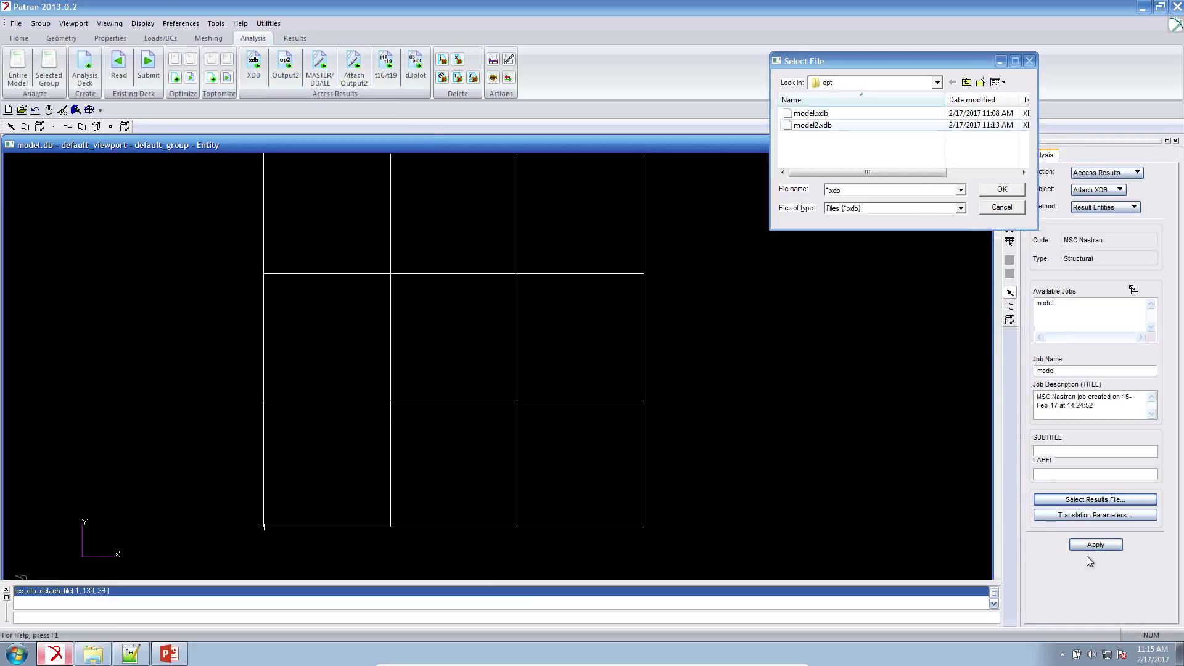
double_click(917, 125)
left_click(1080, 545)
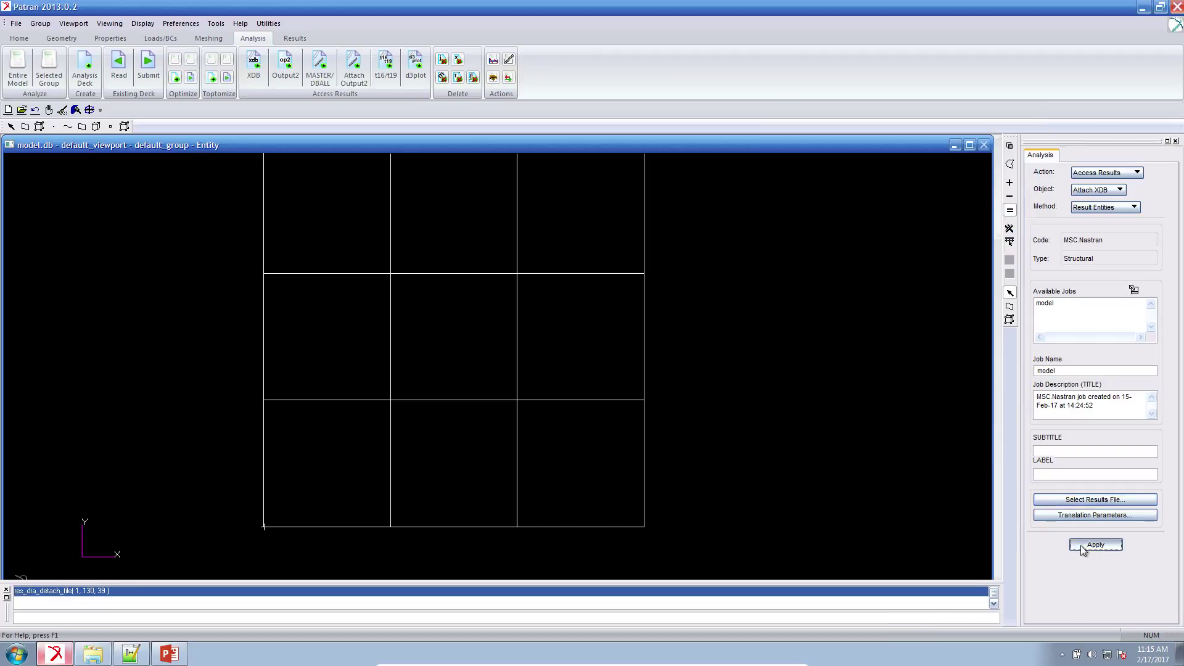
Step: Plot von Mises markers from the Stress Tensor for result case D:0
left_click(306, 38)
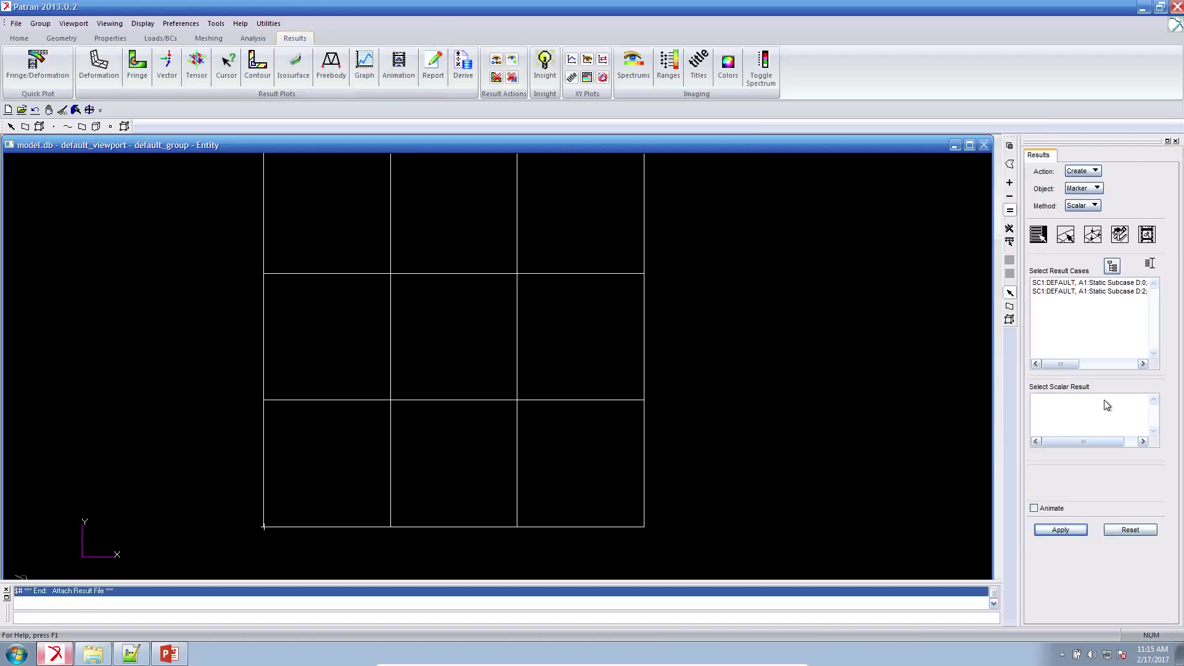
left_click(1119, 283)
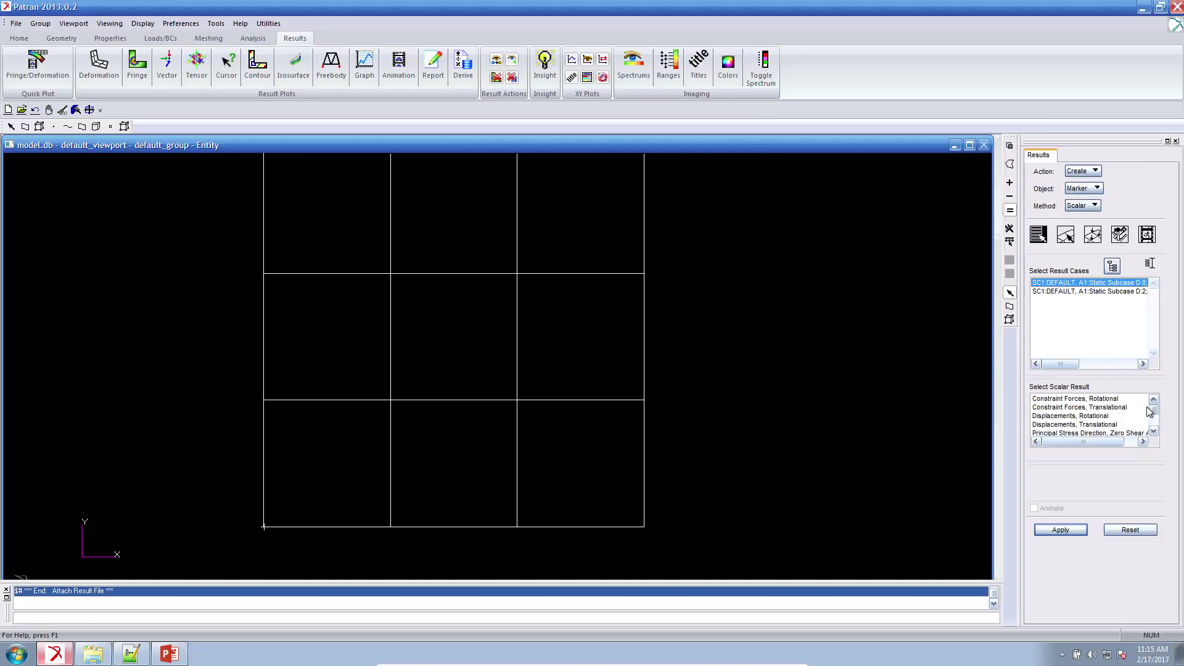
left_click_drag(1153, 410, 1150, 431)
left_click(1104, 425)
left_click(1061, 530)
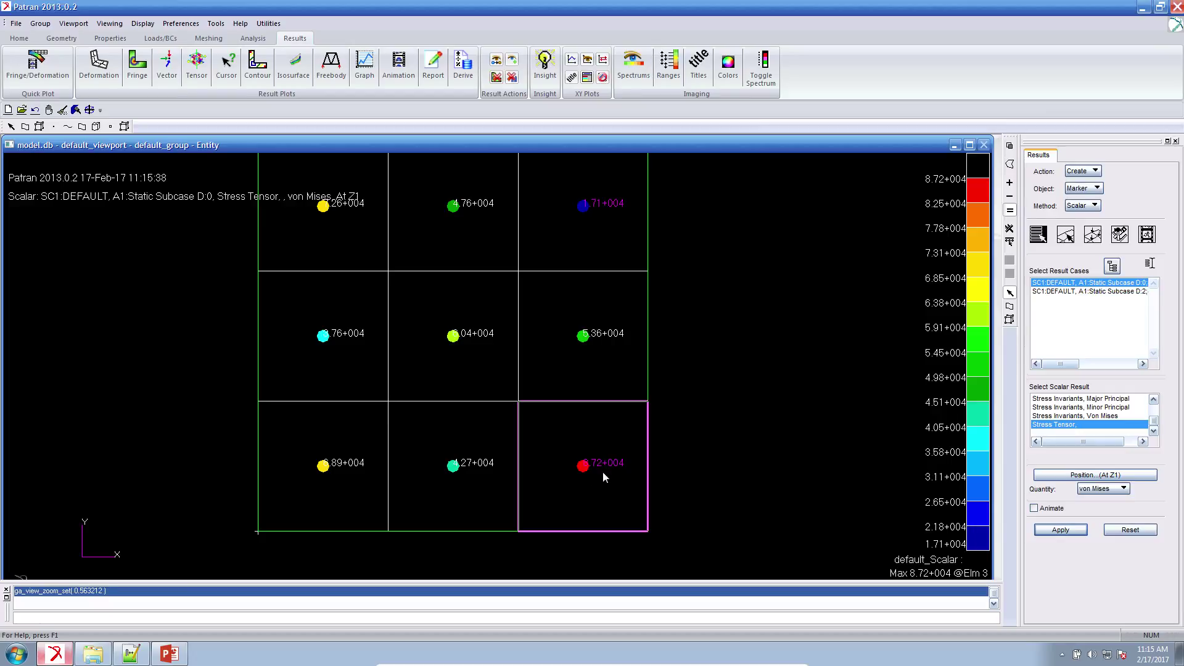
Step: Replot von Mises stress for final subcase D:2, peaking at 9.00E+04 on element 3
left_click(1090, 291)
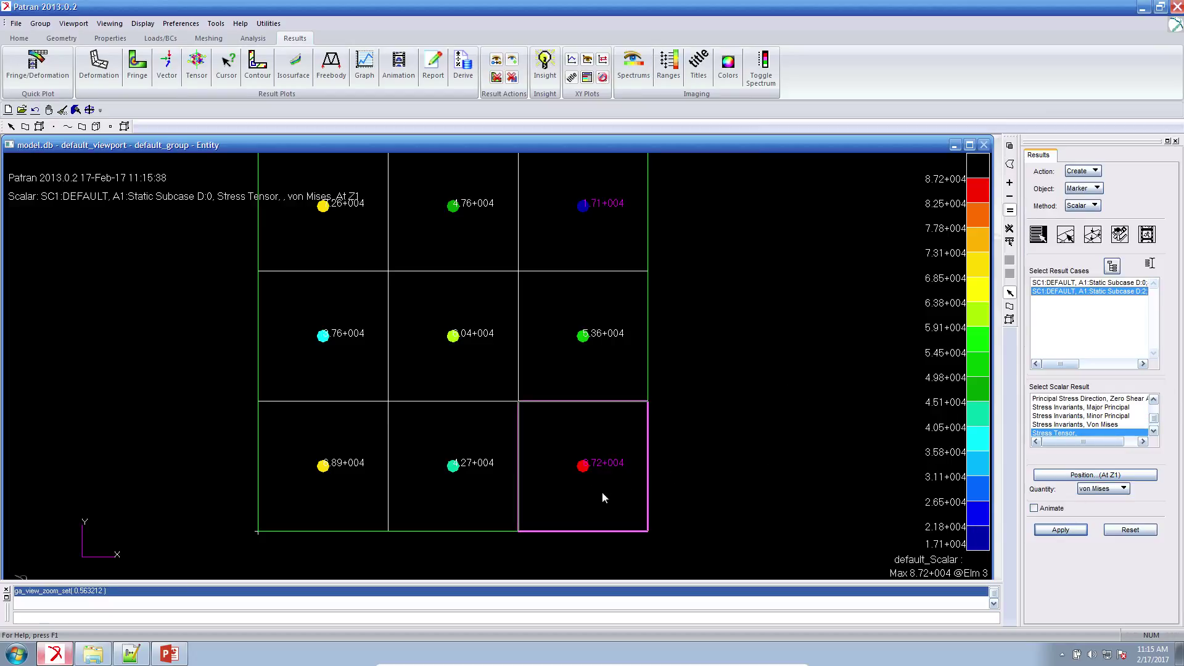
left_click(1061, 530)
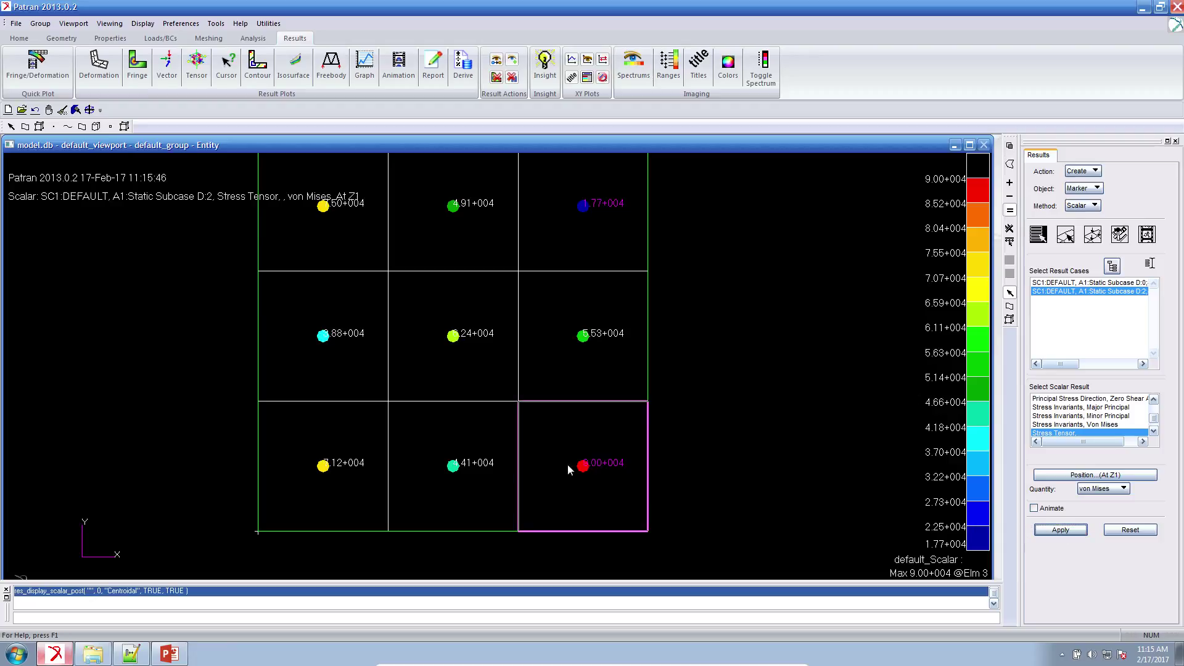
left_click_drag(595, 483, 620, 497)
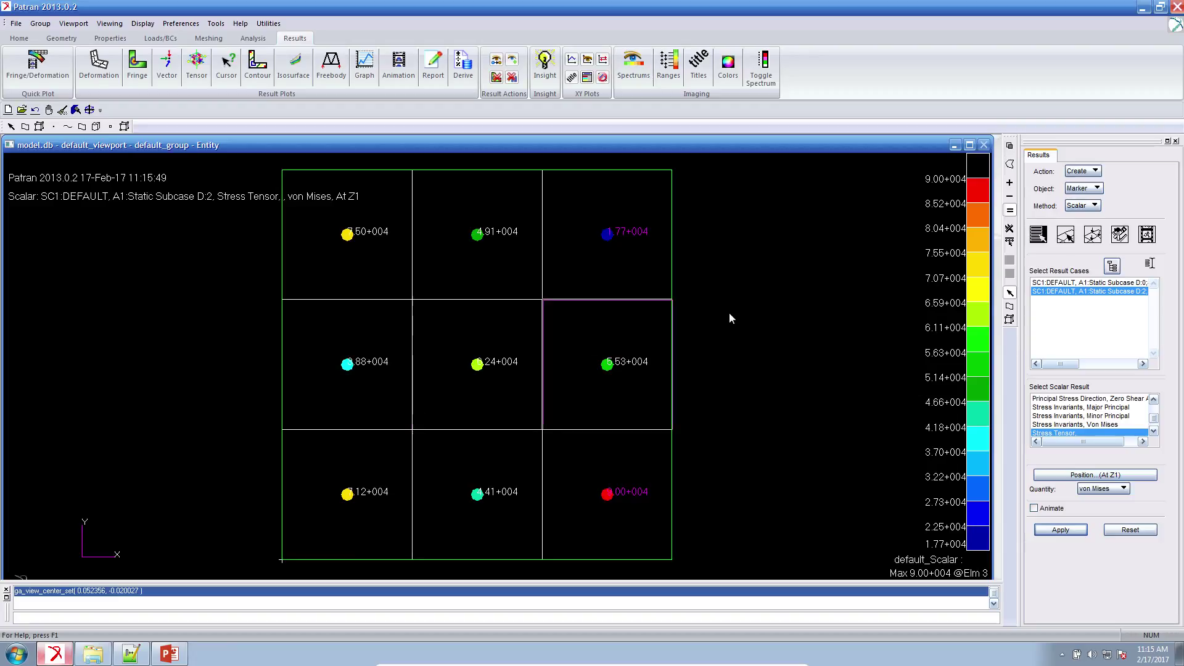
Step: Return to PowerPoint's slide 9 Results comparing initial 87152 Pa and final 89998 Pa stresses
left_click(169, 654)
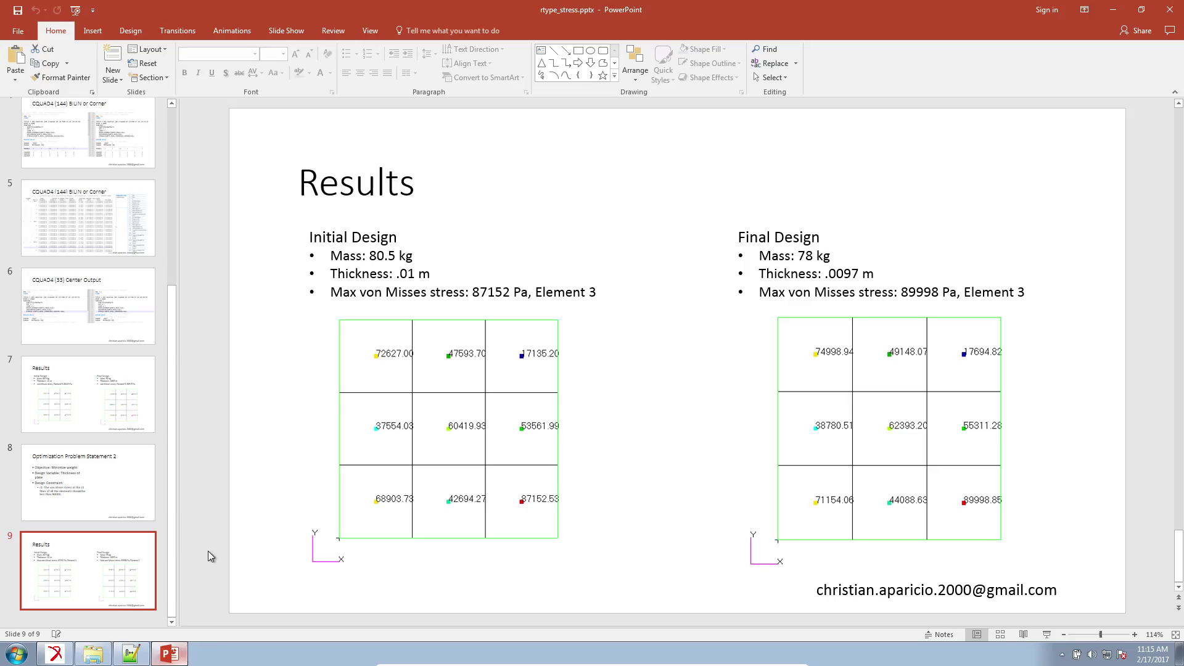